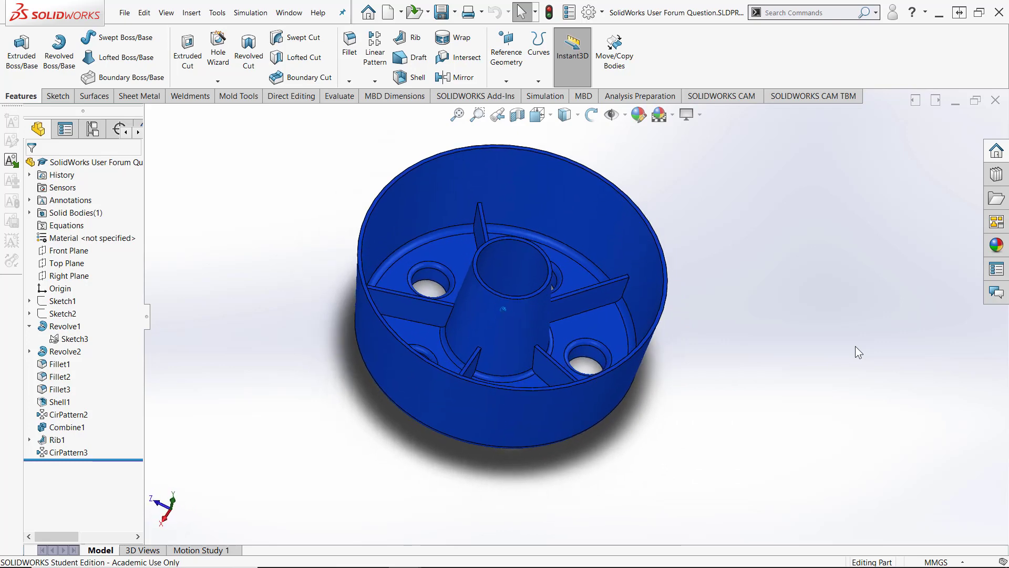
Step: Minimize the finished reference part, bring up the empty Part1 and start a sketch on its Front plane
{"action": "left_click", "coordinate": [956, 101]}
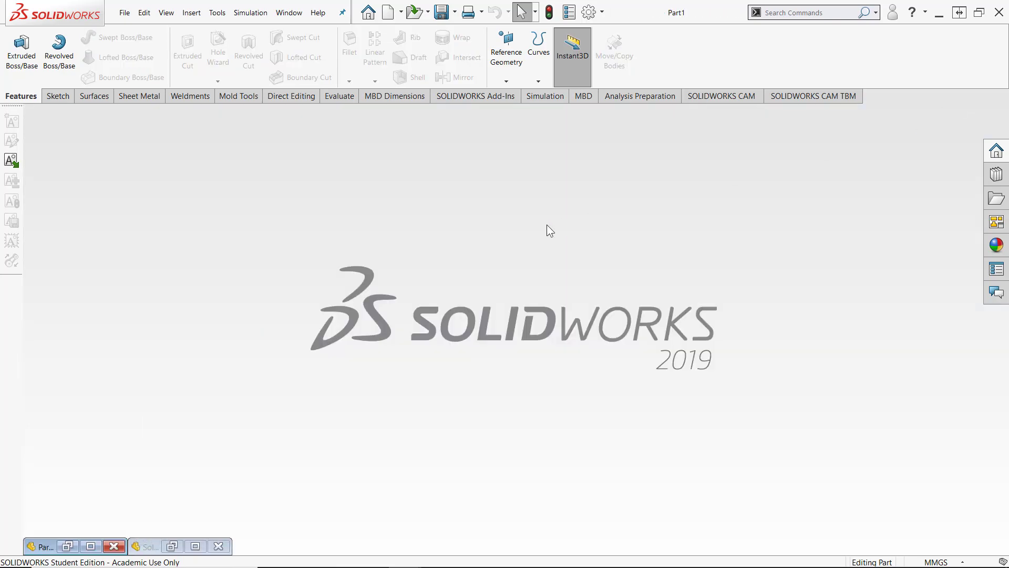
{"action": "left_click", "coordinate": [195, 547]}
{"action": "left_click", "coordinate": [58, 225]}
{"action": "left_click", "coordinate": [65, 212]}
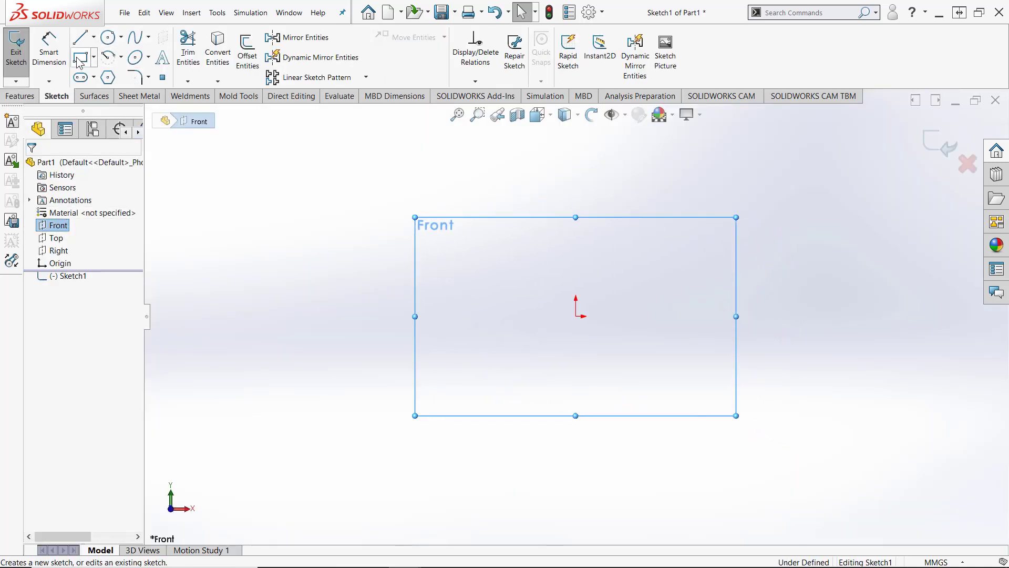
Step: Sketch a corner rectangle about 105 by 67 mm down and left from the origin, and make its right side a construction line
{"action": "left_click", "coordinate": [79, 58]}
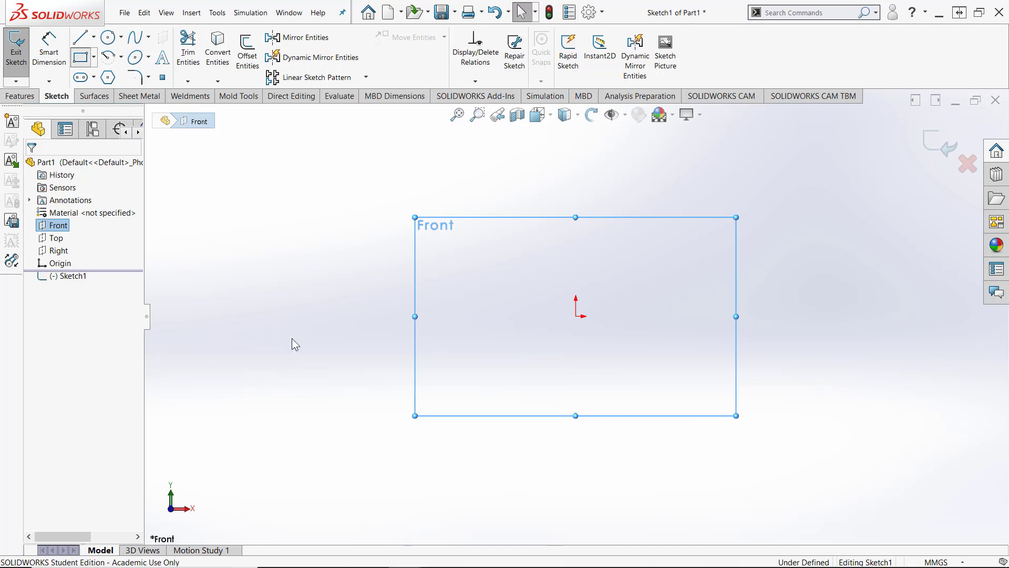
{"action": "left_click", "coordinate": [576, 316]}
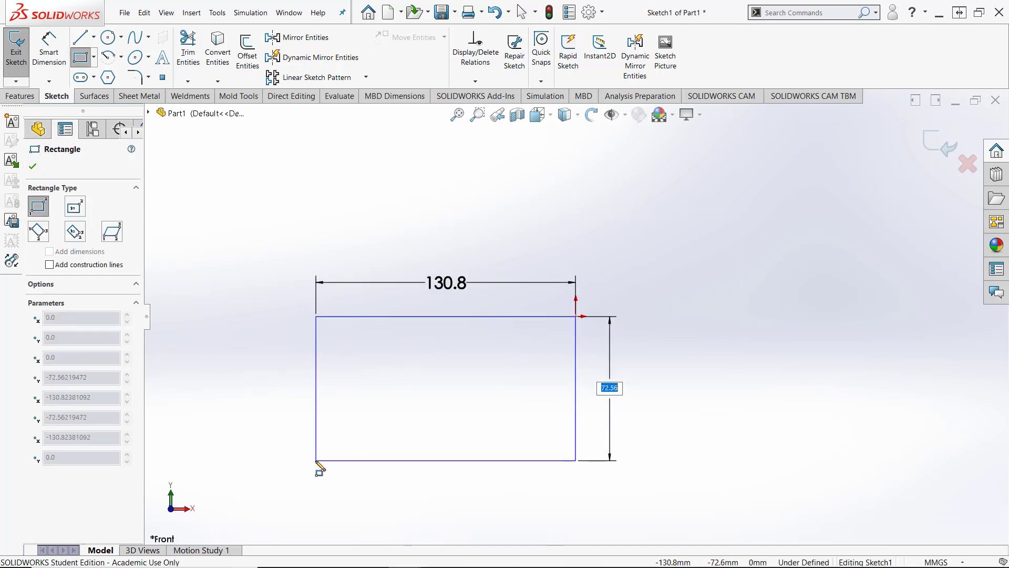
{"action": "left_click", "coordinate": [367, 449]}
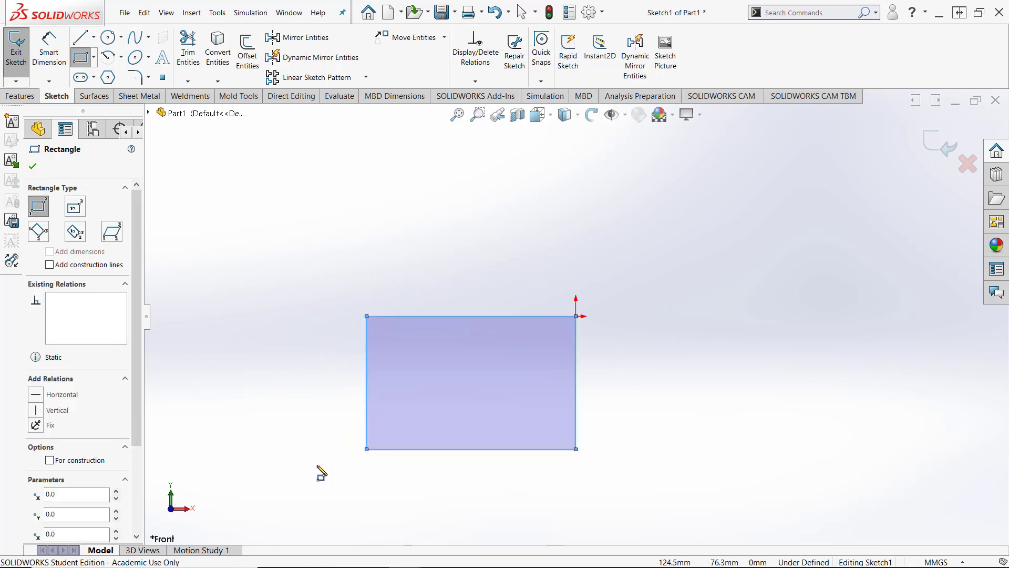
{"action": "key", "text": "Escape"}
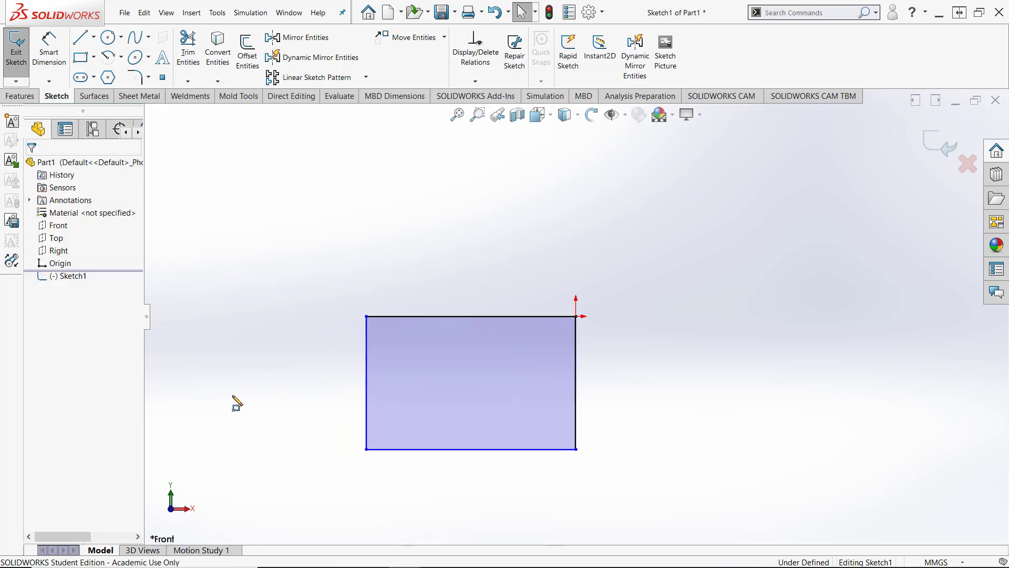
{"action": "right_click", "coordinate": [578, 394]}
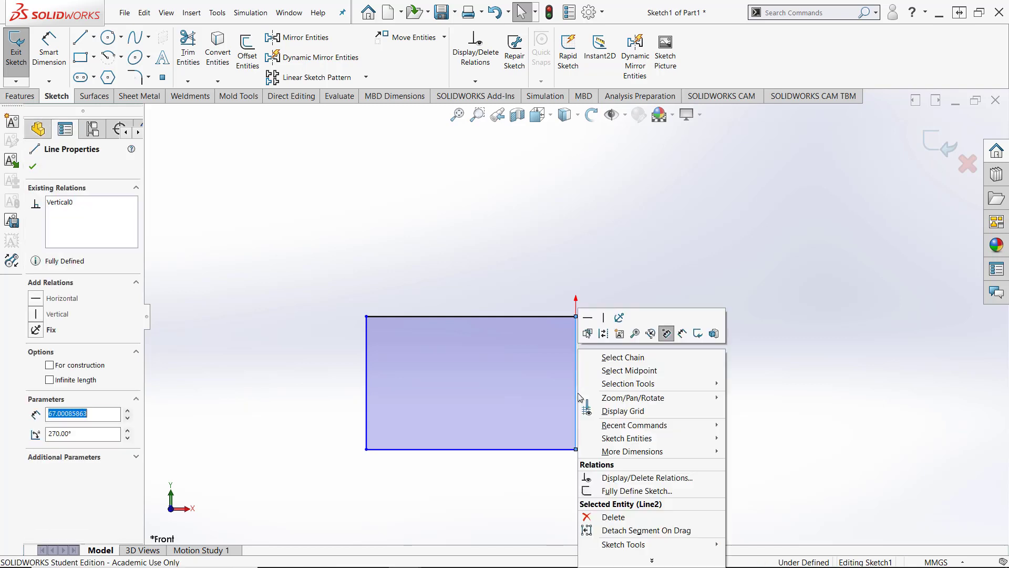
{"action": "left_click", "coordinate": [604, 333]}
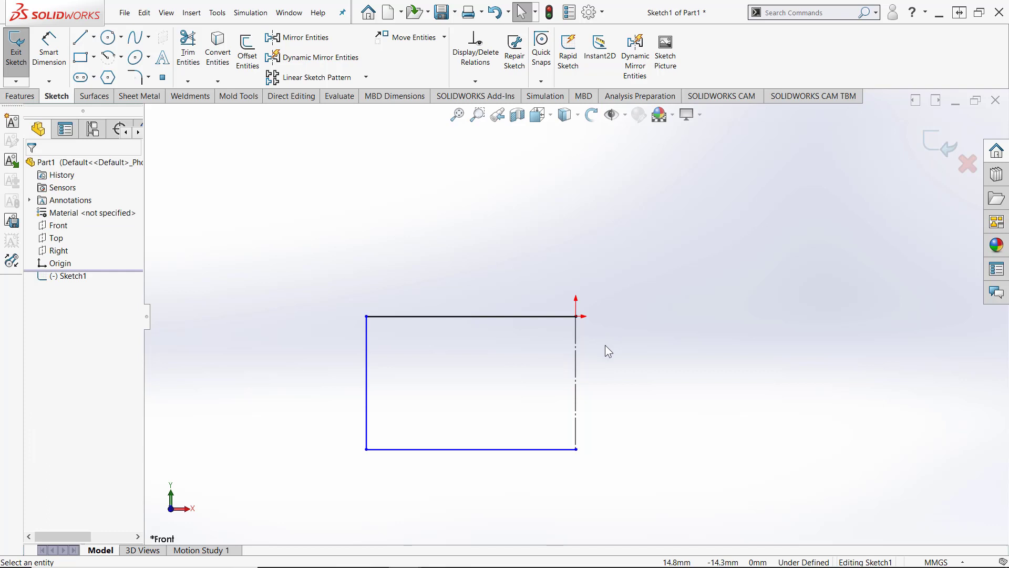
Step: Dimension the rectangle's upper-left corner across the vertical centerline as a doubled distance of 285 mm
{"action": "right_click_drag", "start_coordinate": [632, 364], "coordinate": [651, 228]}
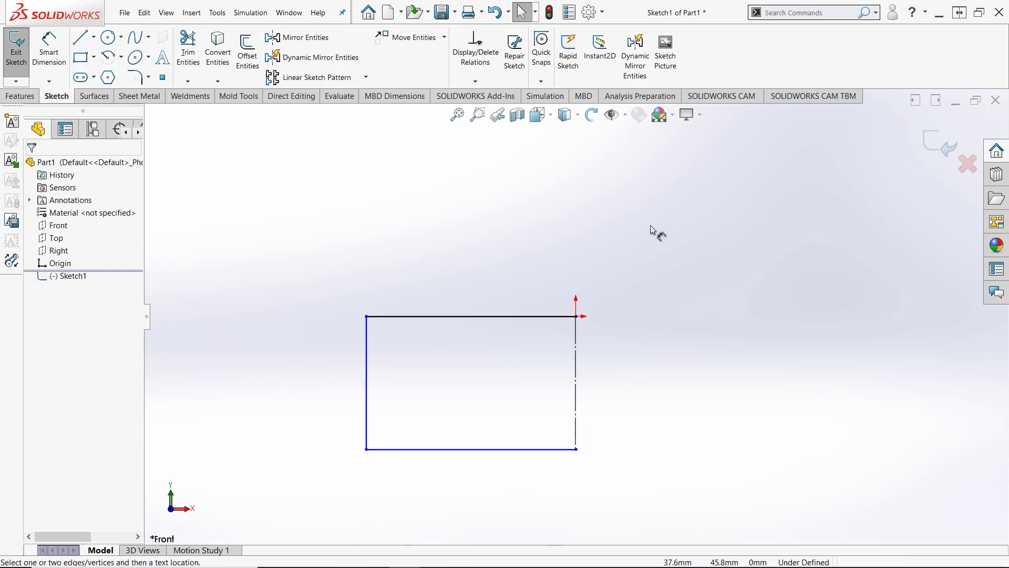
{"action": "left_click", "coordinate": [577, 340]}
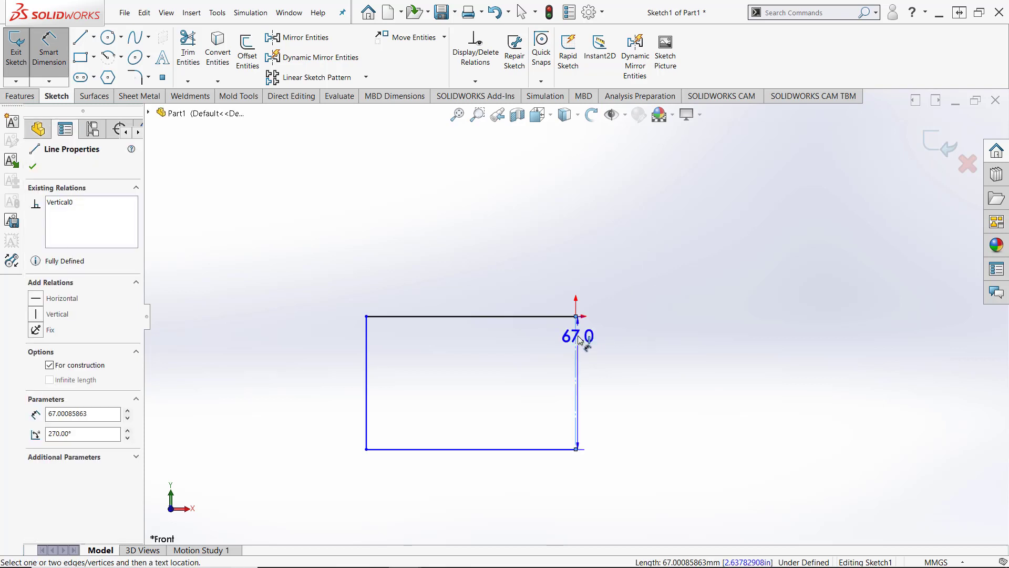
{"action": "left_click", "coordinate": [366, 316]}
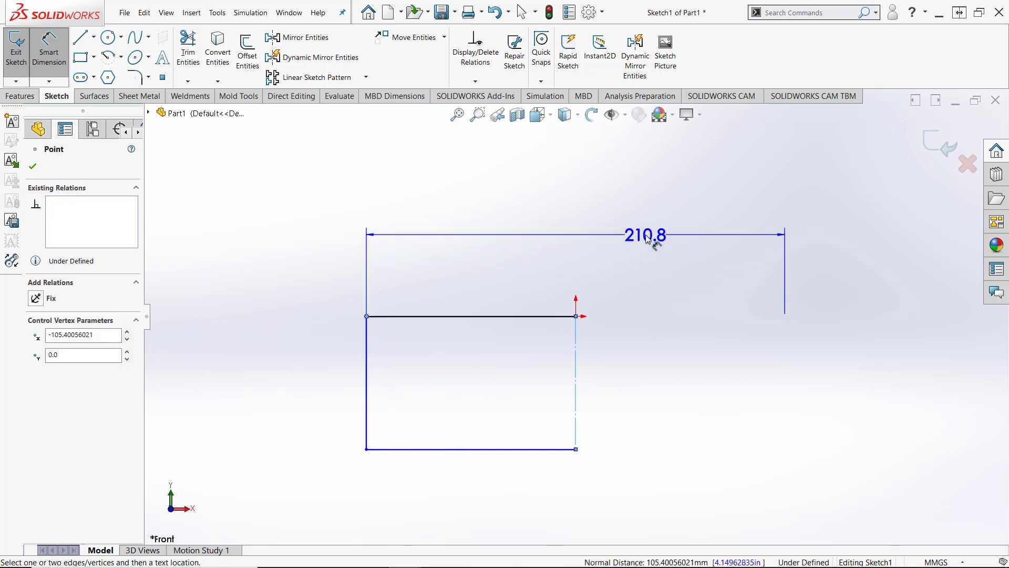
{"action": "left_click", "coordinate": [648, 239]}
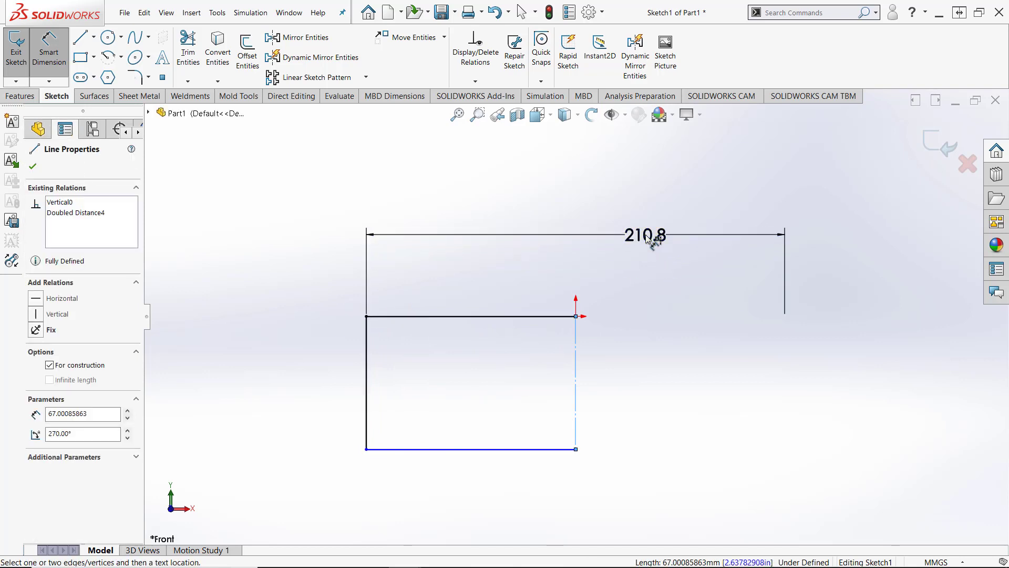
{"action": "double_click", "coordinate": [647, 235]}
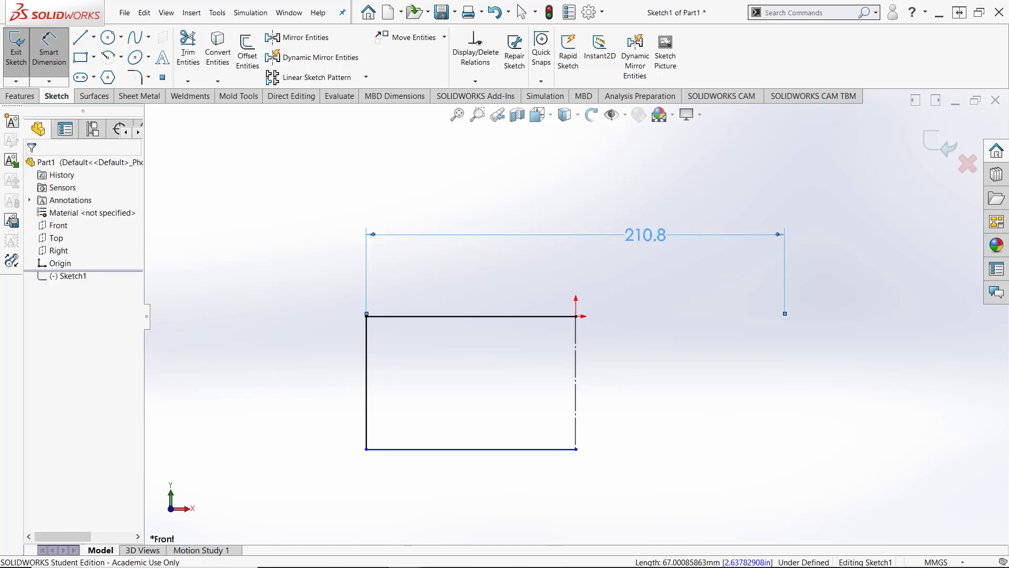
{"action": "type", "text": "285"}
{"action": "key", "text": "Return"}
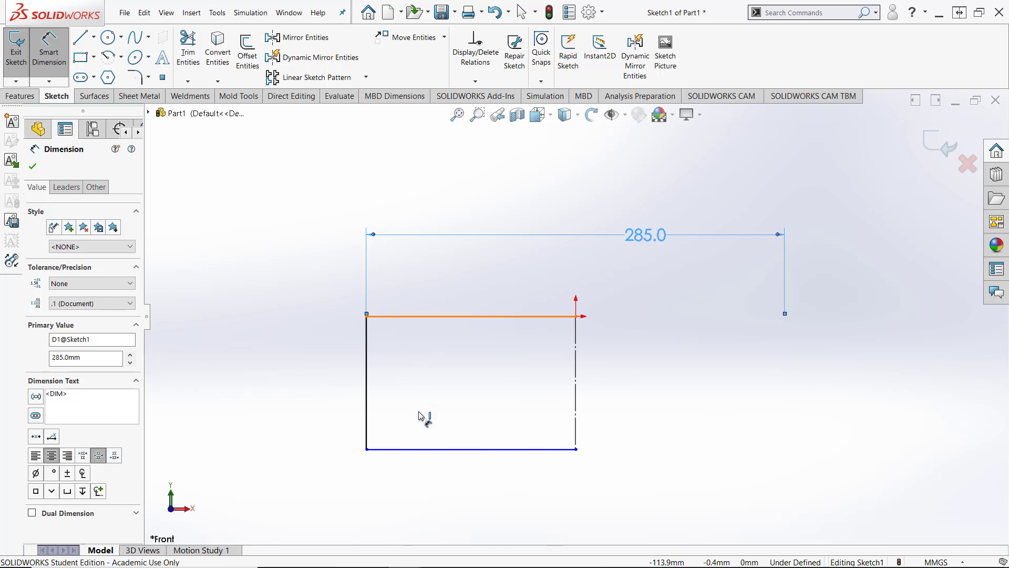
Step: Dimension the rectangle's height between its two horizontal lines at 106 mm
{"action": "left_click", "coordinate": [421, 449]}
{"action": "left_click", "coordinate": [415, 316]}
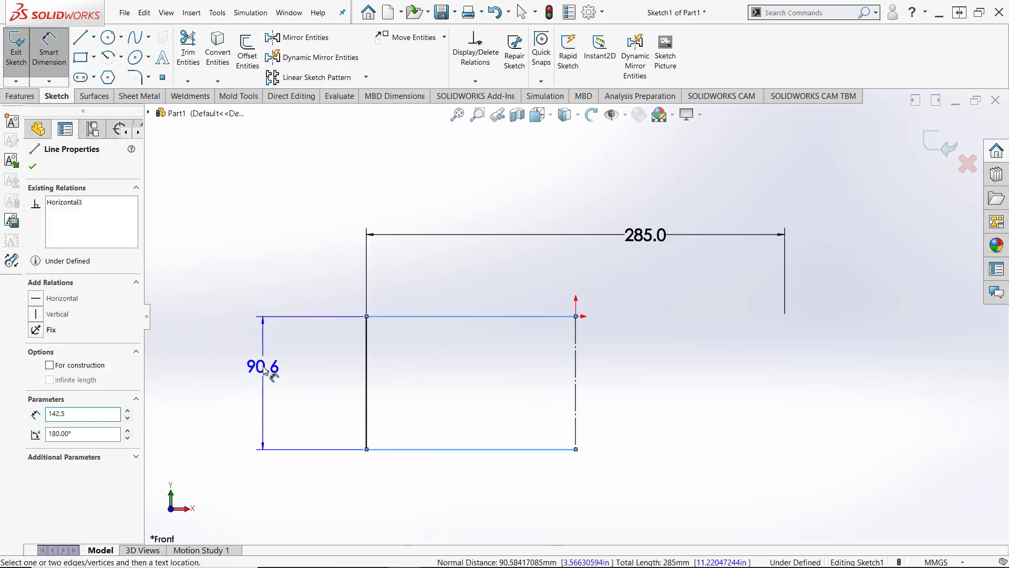
{"action": "left_click", "coordinate": [264, 371]}
{"action": "type", "text": "106"}
{"action": "key", "text": "Return"}
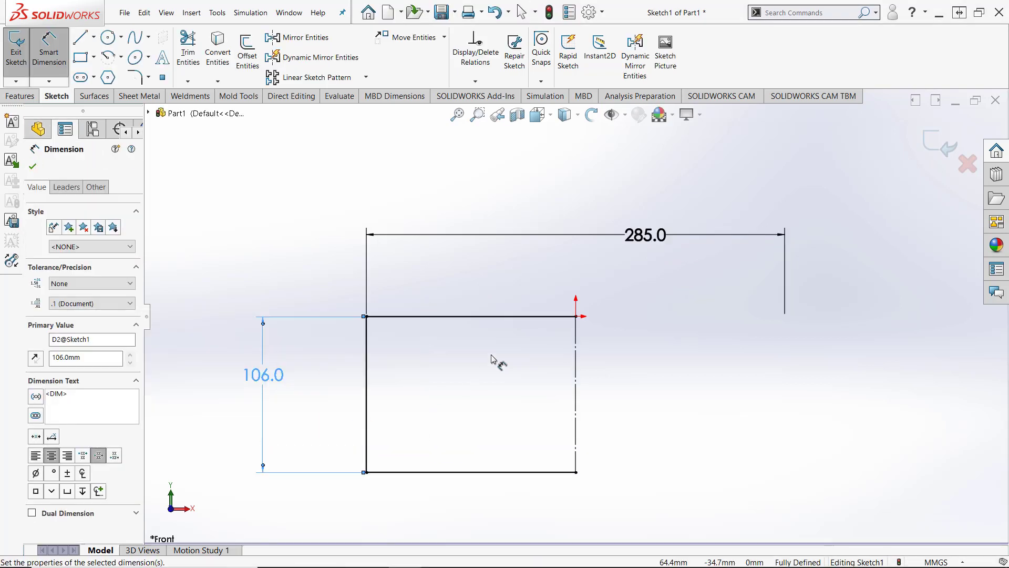
{"action": "scroll", "coordinate": [506, 324], "scroll_direction": "up", "scroll_amount": 6}
{"action": "scroll", "coordinate": [527, 365], "scroll_direction": "down", "scroll_amount": 5}
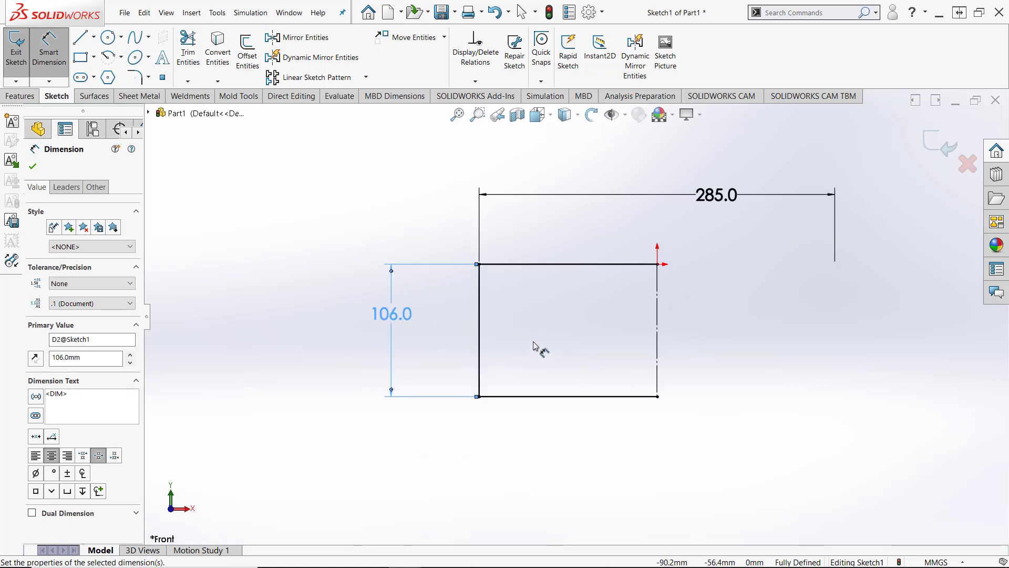
{"action": "key", "text": "Escape"}
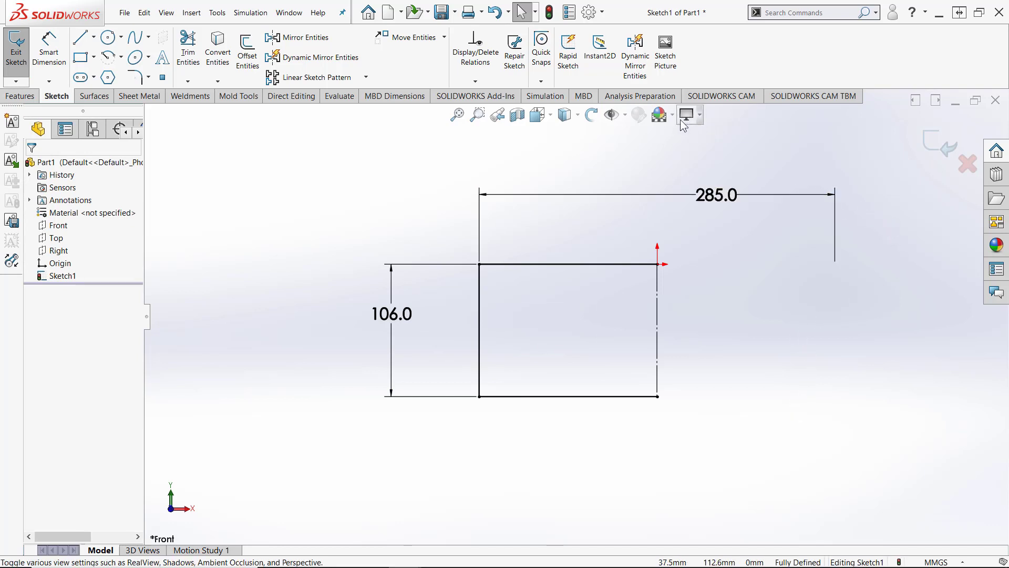
Step: Show the sketch relations and delete the vertical relation on the rectangle's left side
{"action": "left_click", "coordinate": [624, 115]}
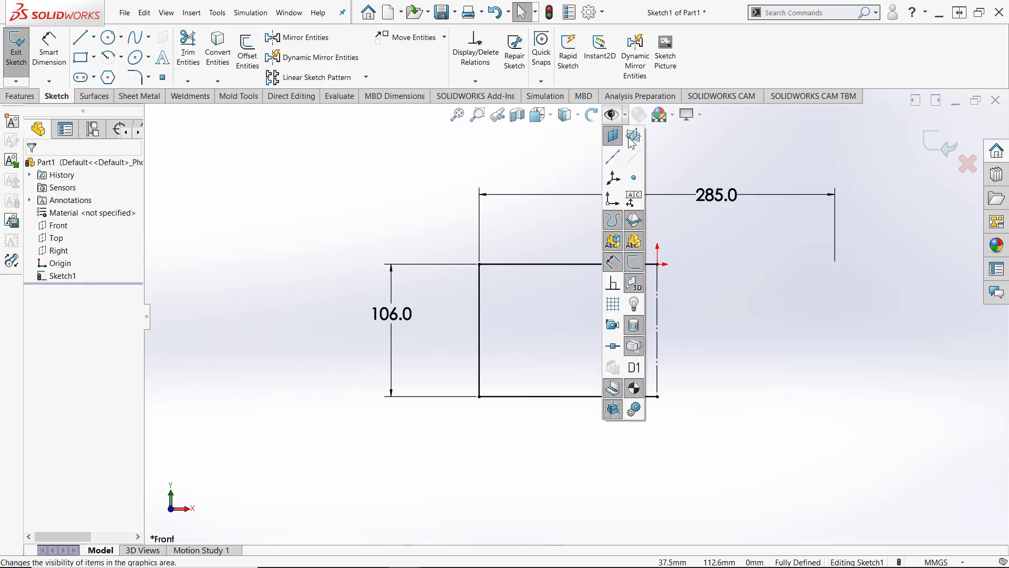
{"action": "left_click", "coordinate": [614, 284]}
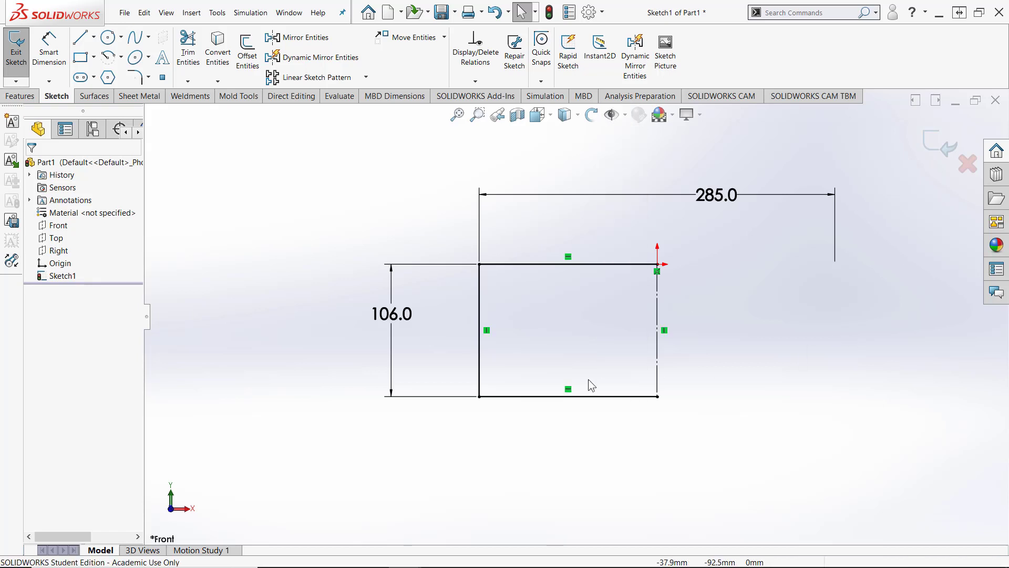
{"action": "left_click", "coordinate": [487, 330]}
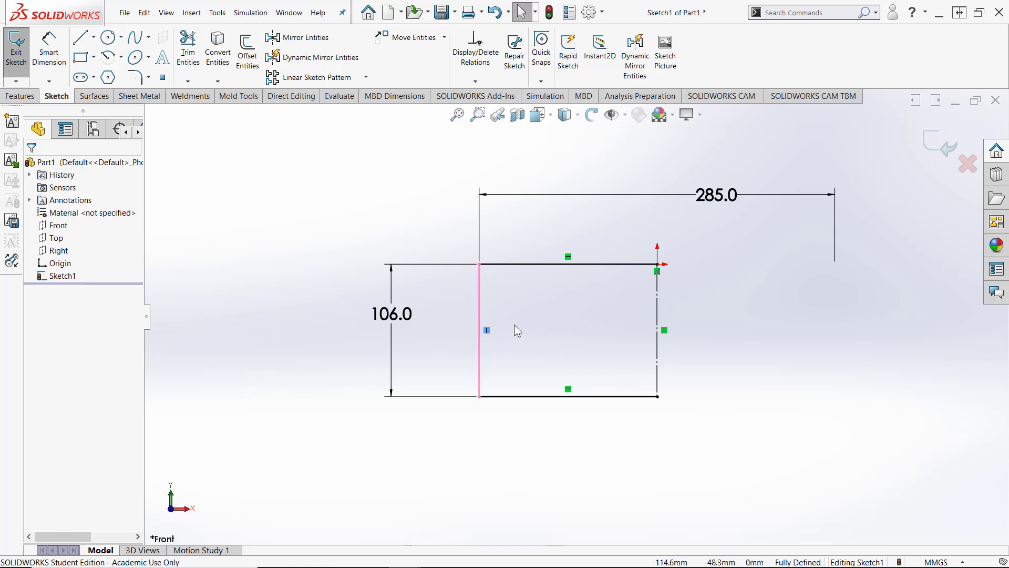
{"action": "key", "text": "Delete"}
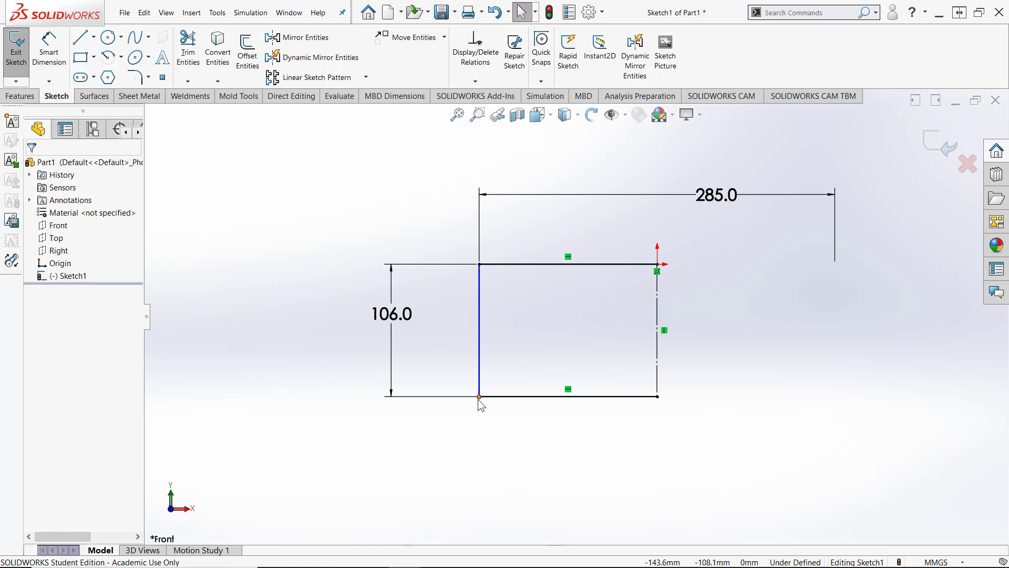
Step: Pull the profile's lower-left corner inward and dimension it across the centerline as a doubled distance of 260 mm
{"action": "left_click_drag", "start_coordinate": [479, 397], "coordinate": [522, 397]}
{"action": "left_click", "coordinate": [506, 456]}
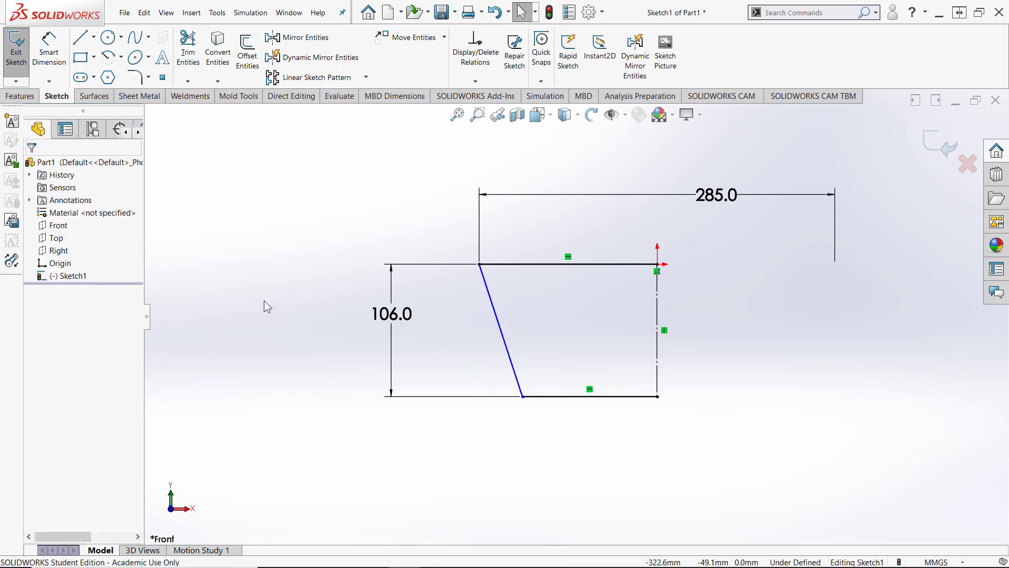
{"action": "key", "text": "d"}
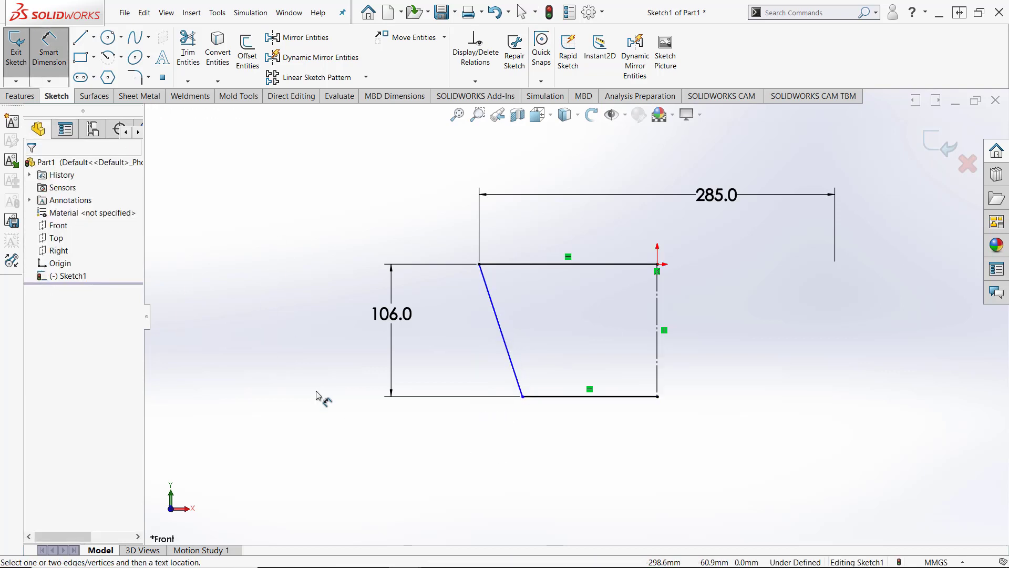
{"action": "left_click", "coordinate": [657, 376]}
{"action": "left_click", "coordinate": [522, 396]}
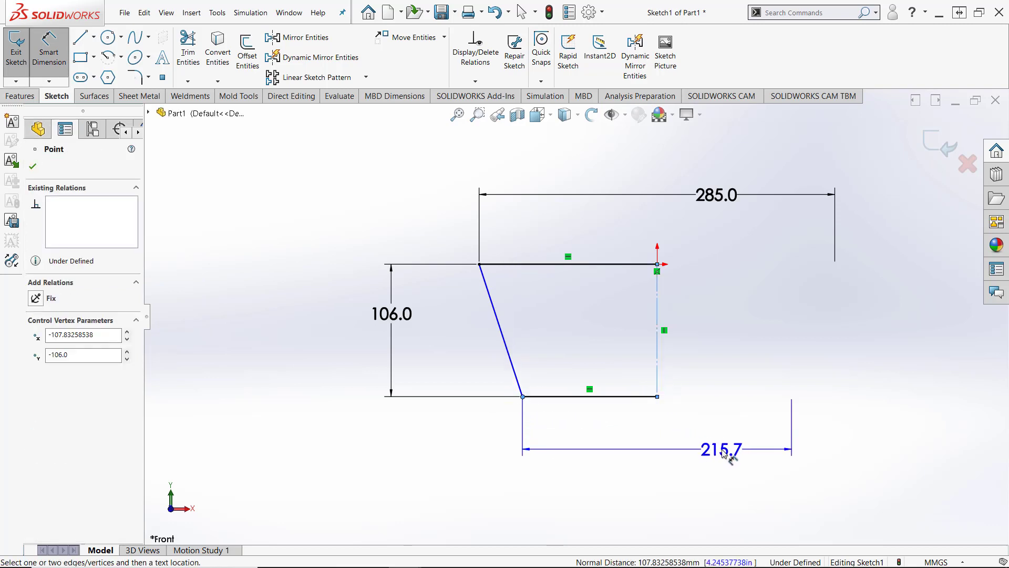
{"action": "left_click", "coordinate": [721, 450]}
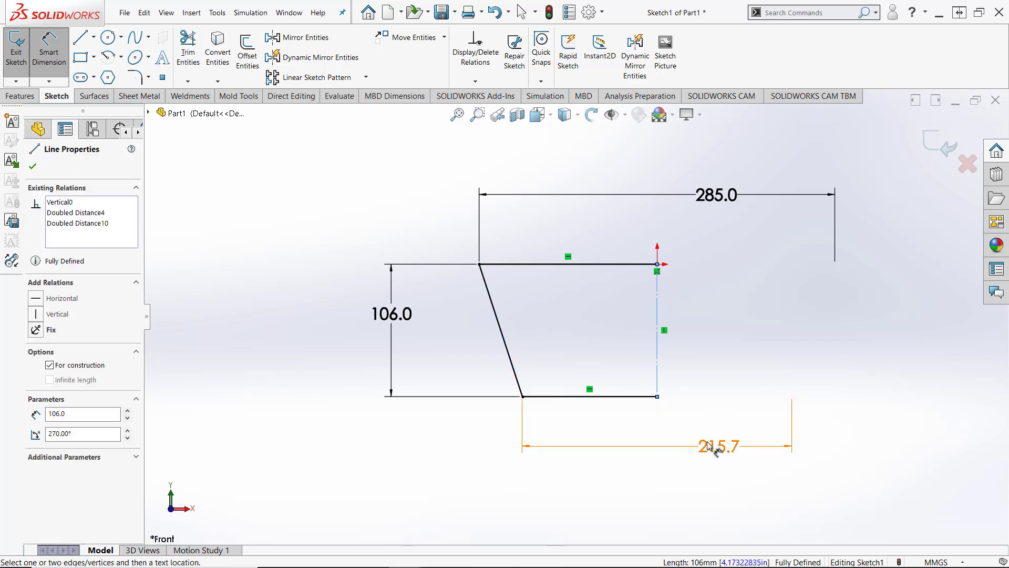
{"action": "double_click", "coordinate": [700, 443]}
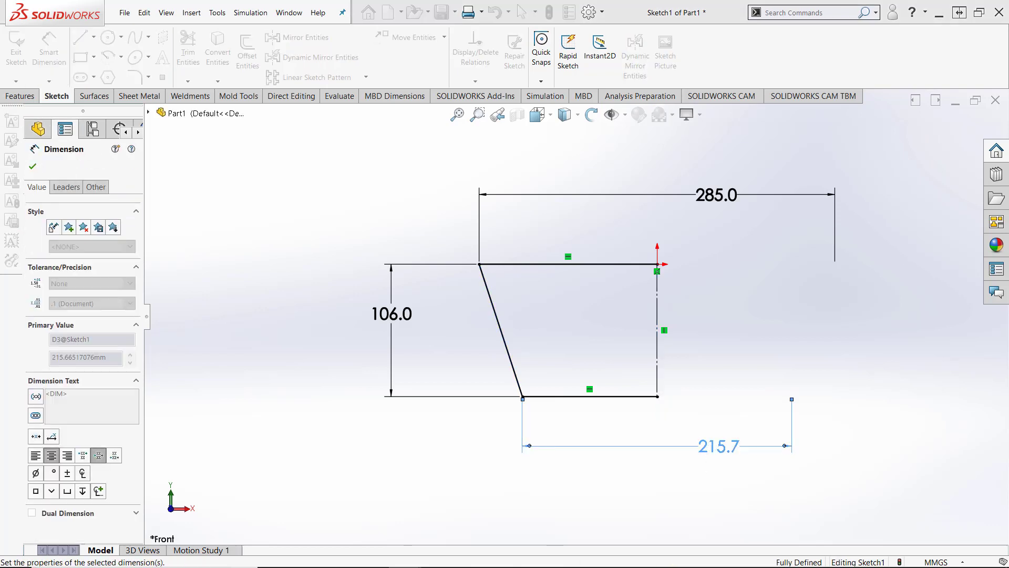
{"action": "type", "text": "260"}
{"action": "key", "text": "Return"}
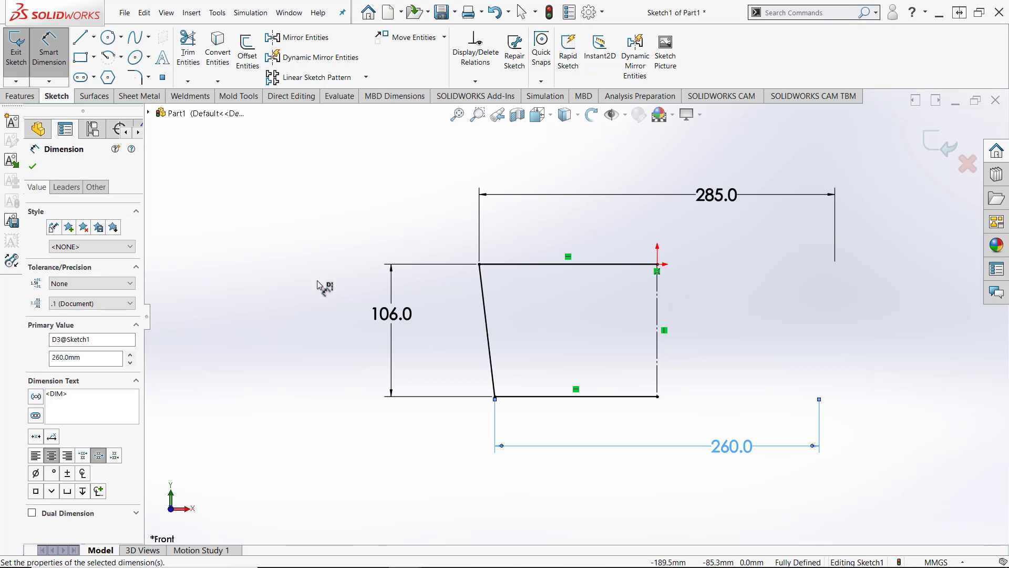
Step: Draw a slanted line about 107 mm long inside the profile, from the top edge to the bottom edge near the centerline
{"action": "left_click", "coordinate": [80, 37]}
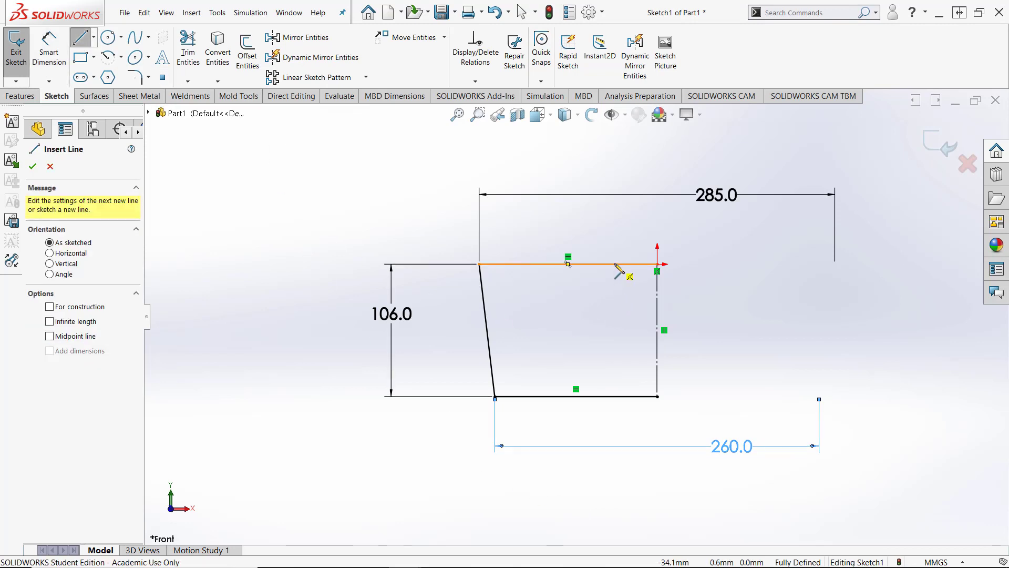
{"action": "left_click", "coordinate": [614, 264]}
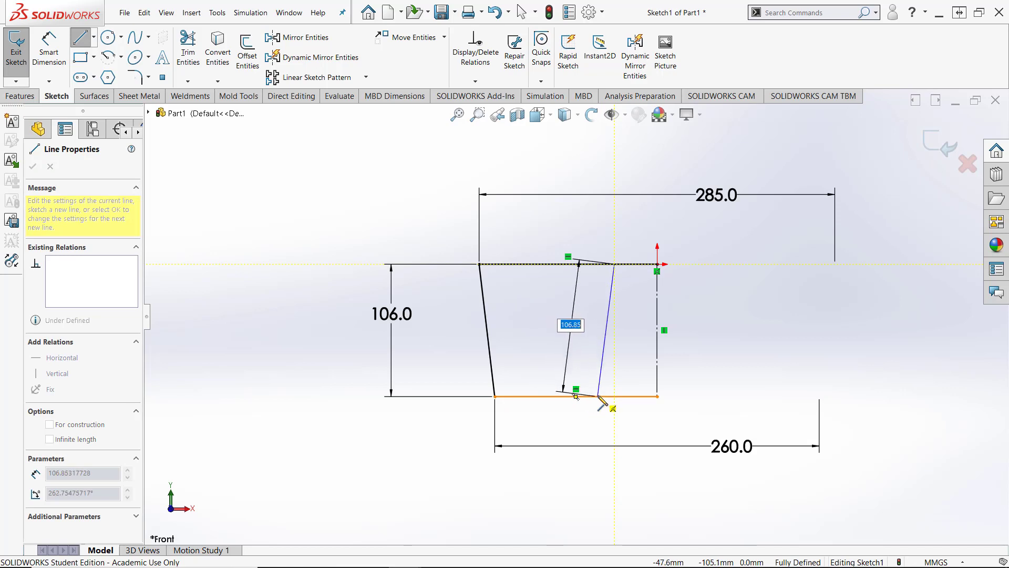
{"action": "left_click", "coordinate": [598, 396]}
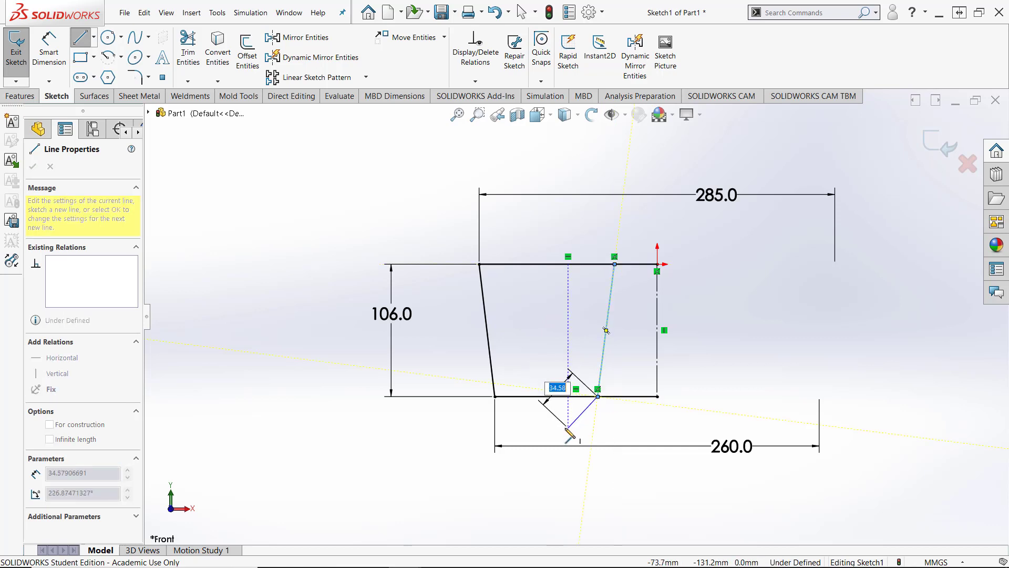
{"action": "key", "text": "Escape"}
{"action": "key", "text": "Escape"}
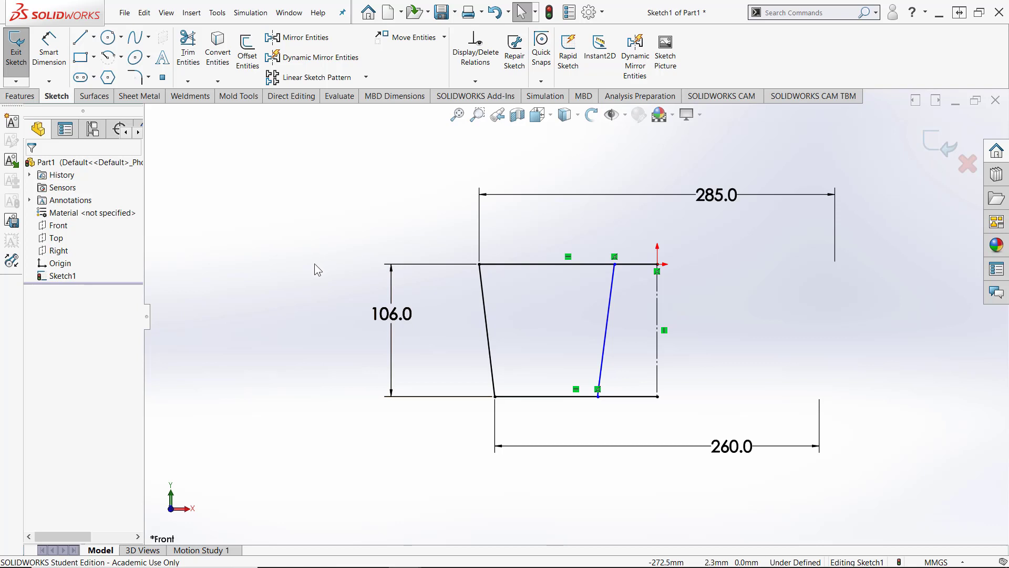
Step: Dimension the inner slanted line's top endpoint across the centerline as a doubled distance of 66 mm
{"action": "right_click_drag", "start_coordinate": [310, 269], "coordinate": [309, 153]}
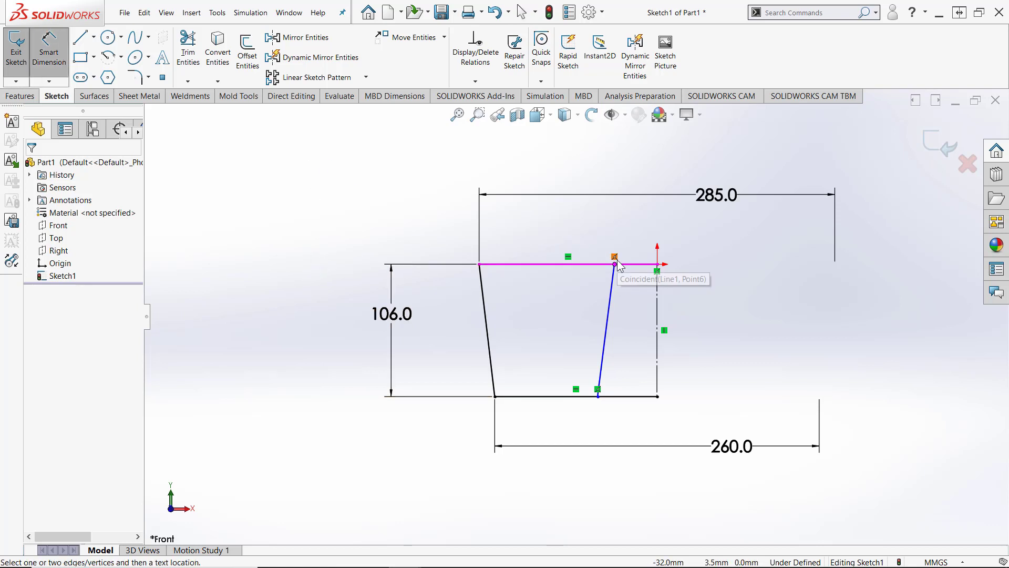
{"action": "left_click", "coordinate": [658, 282]}
{"action": "left_click", "coordinate": [617, 265]}
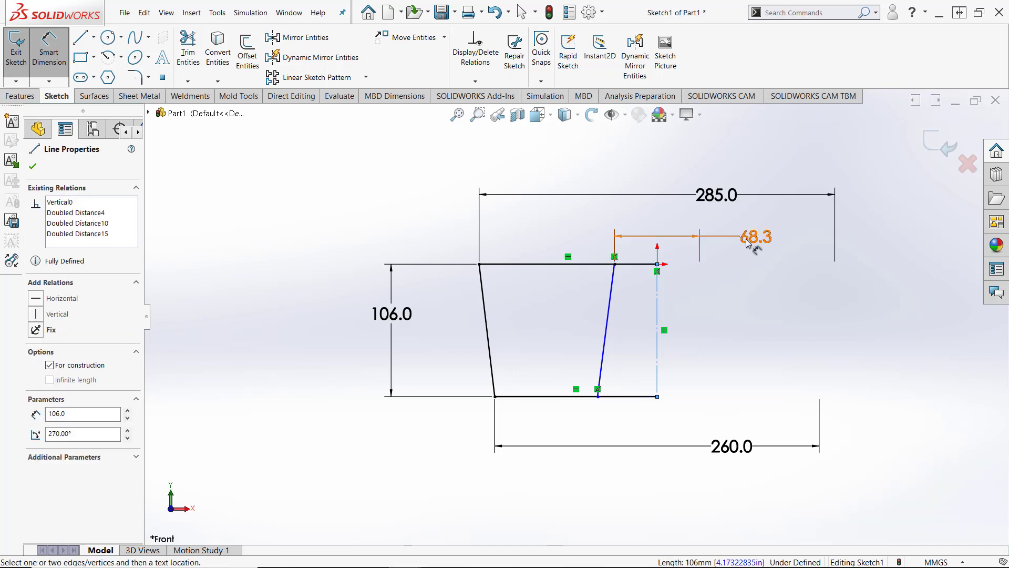
{"action": "left_click", "coordinate": [756, 243]}
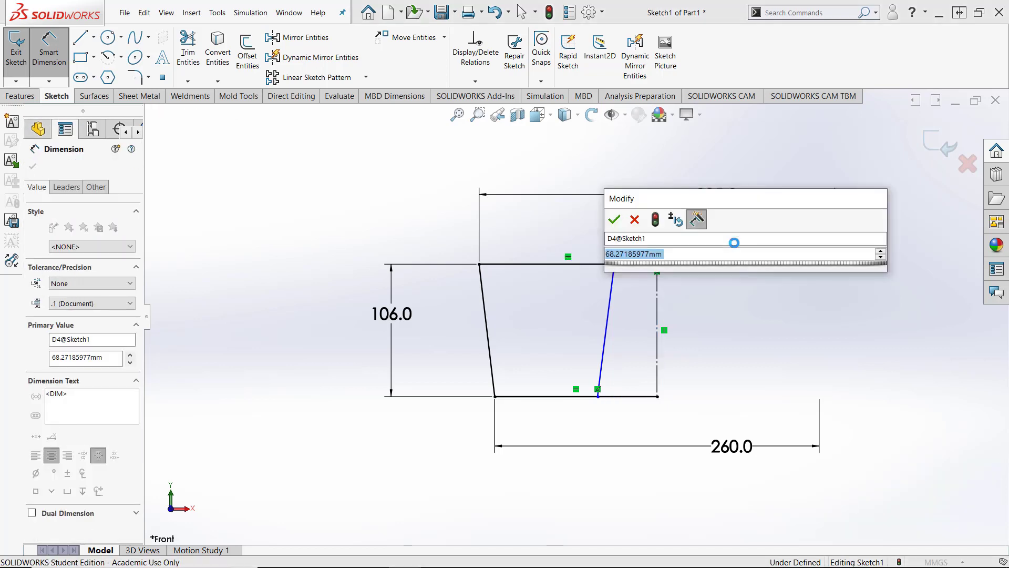
{"action": "type", "text": "66"}
{"action": "key", "text": "Return"}
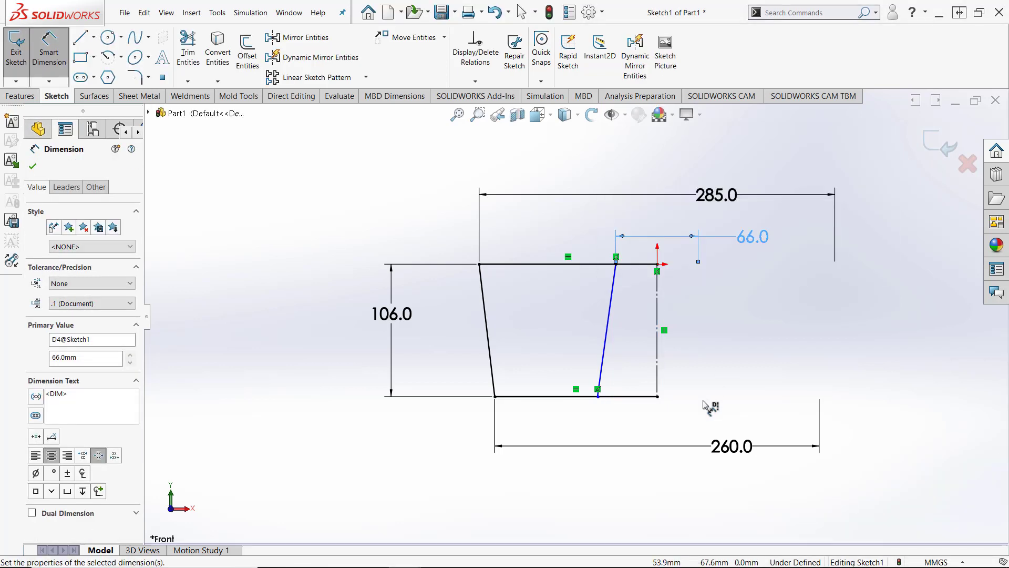
Step: Dimension the inner slanted line's bottom endpoint across the centerline as a doubled distance of 90 mm
{"action": "left_click", "coordinate": [658, 377]}
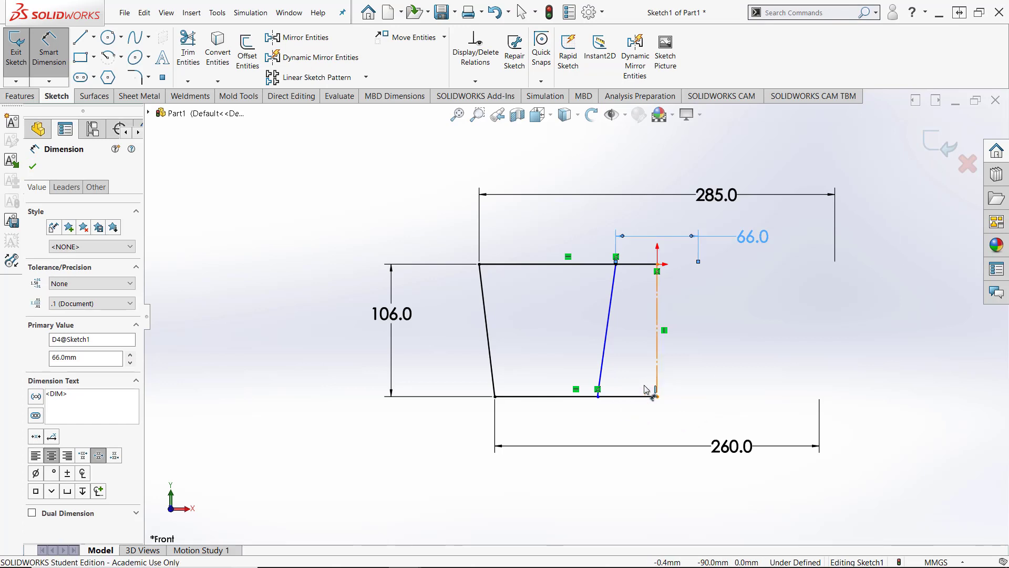
{"action": "left_click", "coordinate": [599, 398]}
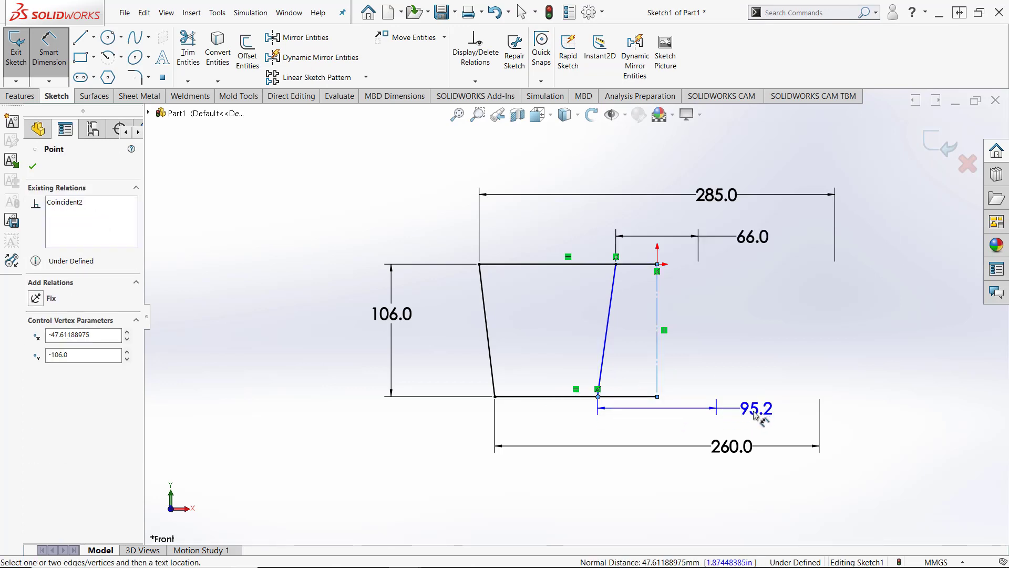
{"action": "left_click", "coordinate": [749, 418]}
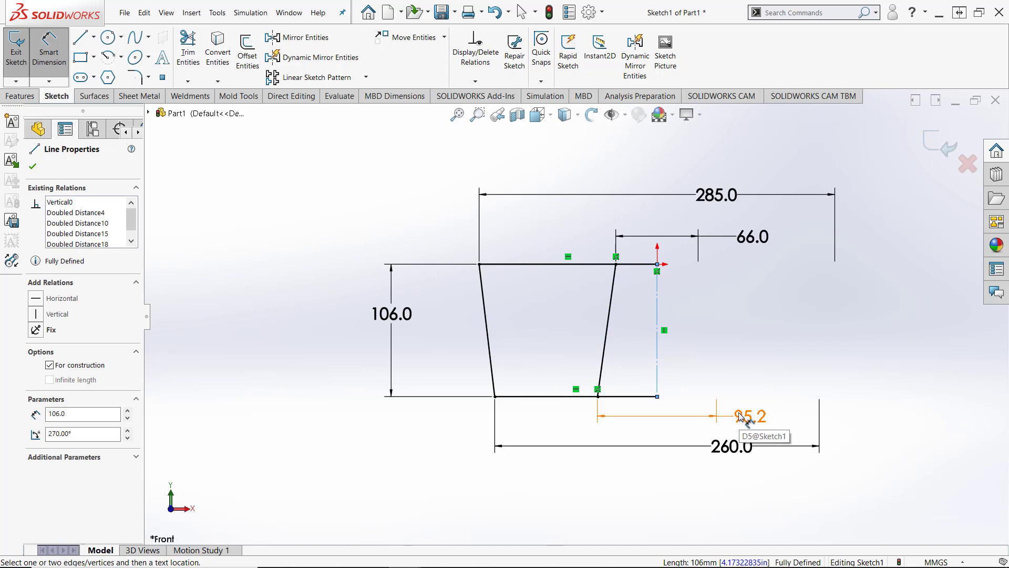
{"action": "double_click", "coordinate": [750, 419]}
{"action": "type", "text": "90"}
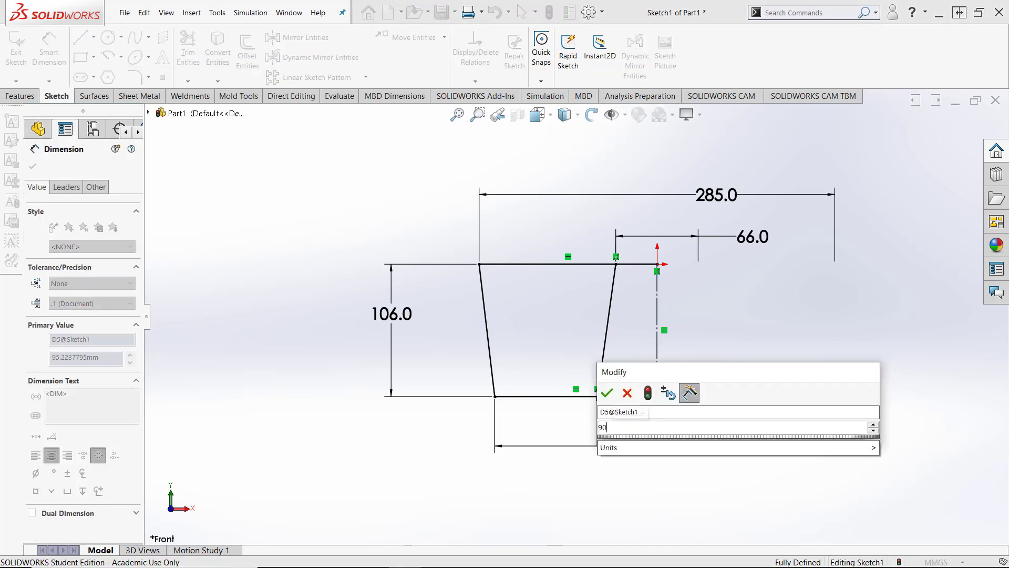
{"action": "key", "text": "Return"}
{"action": "key", "text": "Escape"}
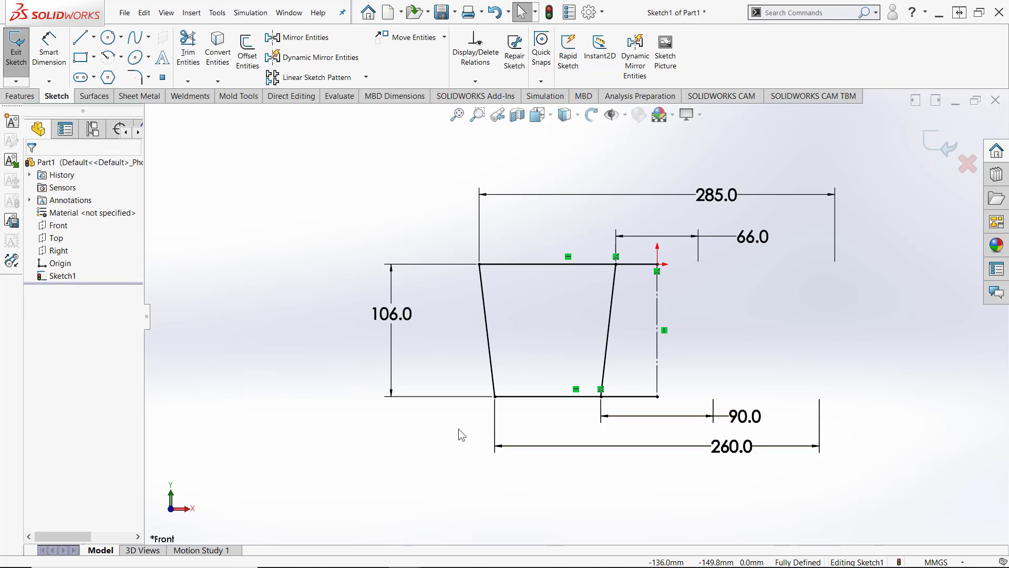
Step: Draw a horizontal line between the two slanted lines, about 61 mm below the profile's top edge
{"action": "left_click", "coordinate": [81, 40]}
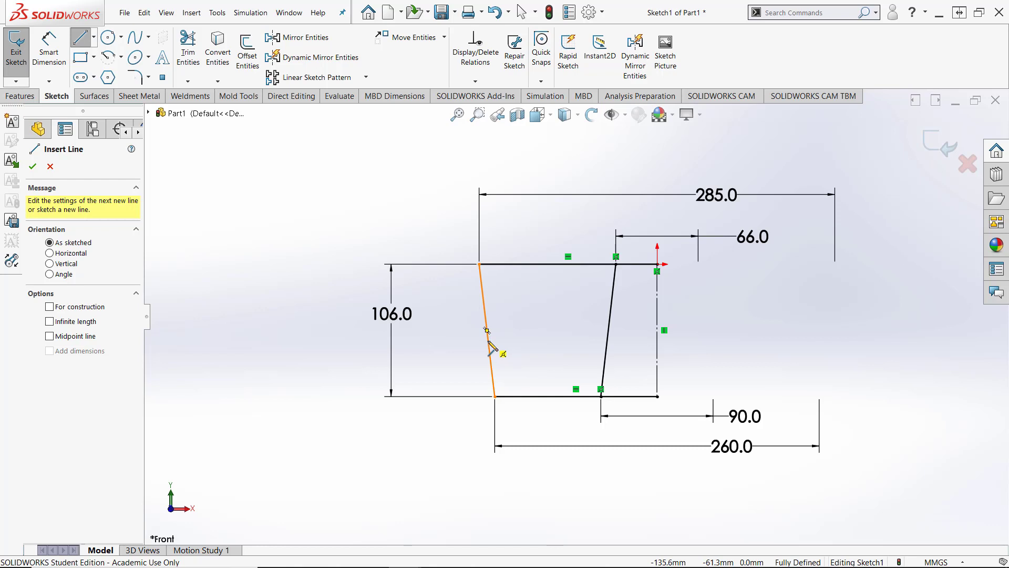
{"action": "left_click", "coordinate": [489, 341]}
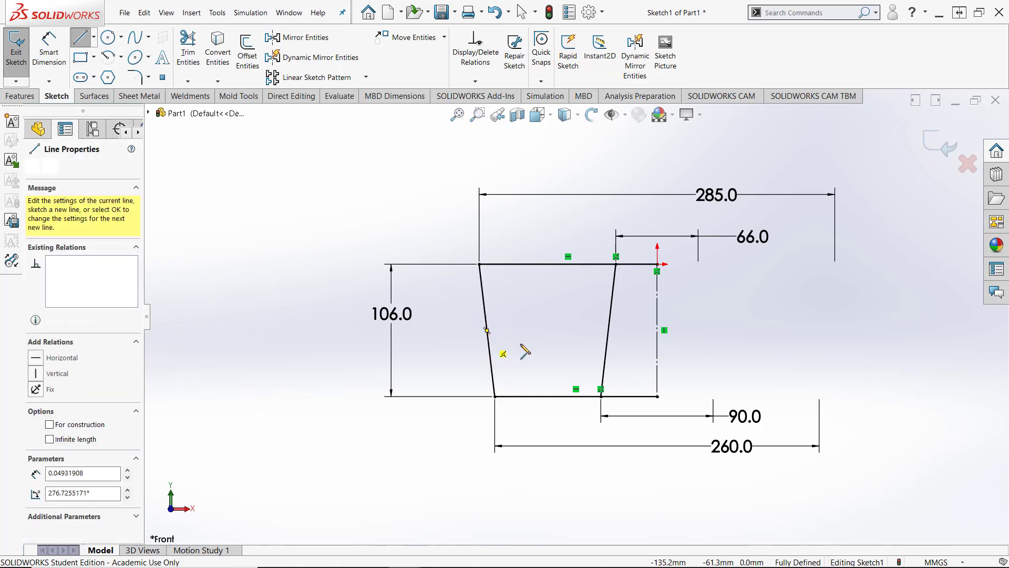
{"action": "left_click", "coordinate": [609, 343]}
{"action": "key", "text": "Escape"}
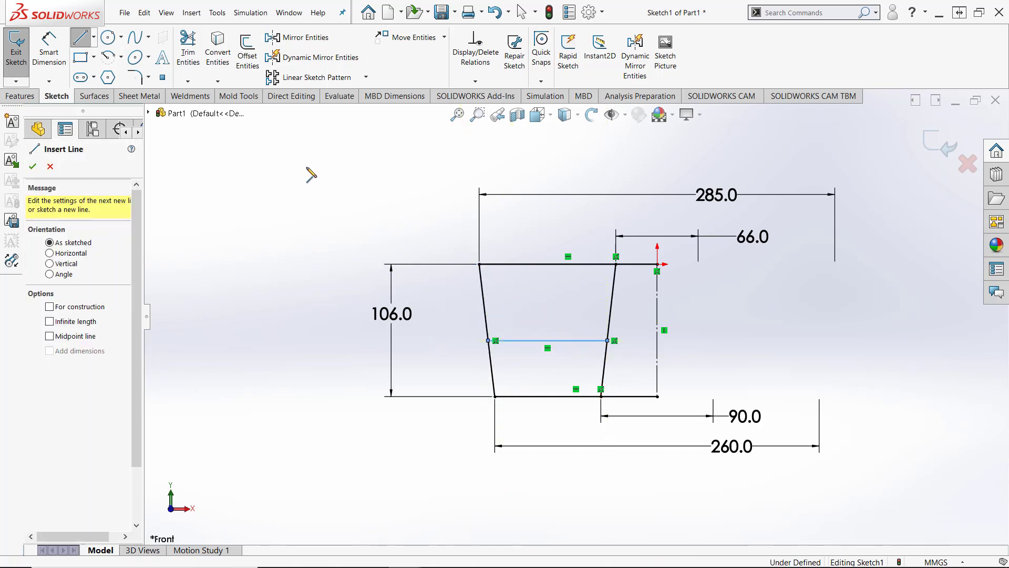
Step: Dimension the inner horizontal line at 70 mm below the profile's top edge
{"action": "right_click_drag", "start_coordinate": [307, 182], "coordinate": [304, 153]}
{"action": "left_click", "coordinate": [526, 341]}
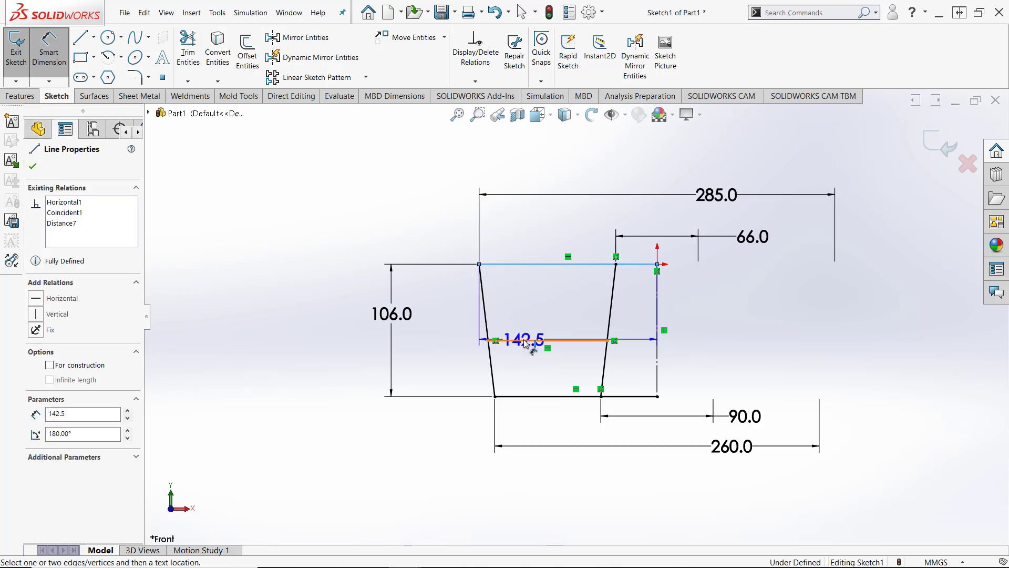
{"action": "left_click", "coordinate": [505, 263]}
{"action": "left_click", "coordinate": [440, 304]}
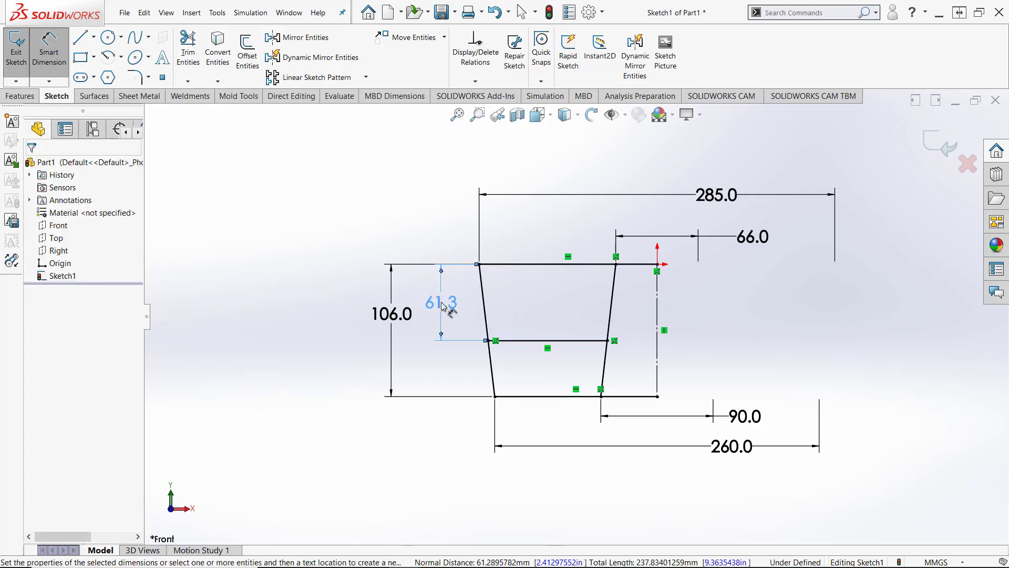
{"action": "type", "text": "70"}
{"action": "key", "text": "Return"}
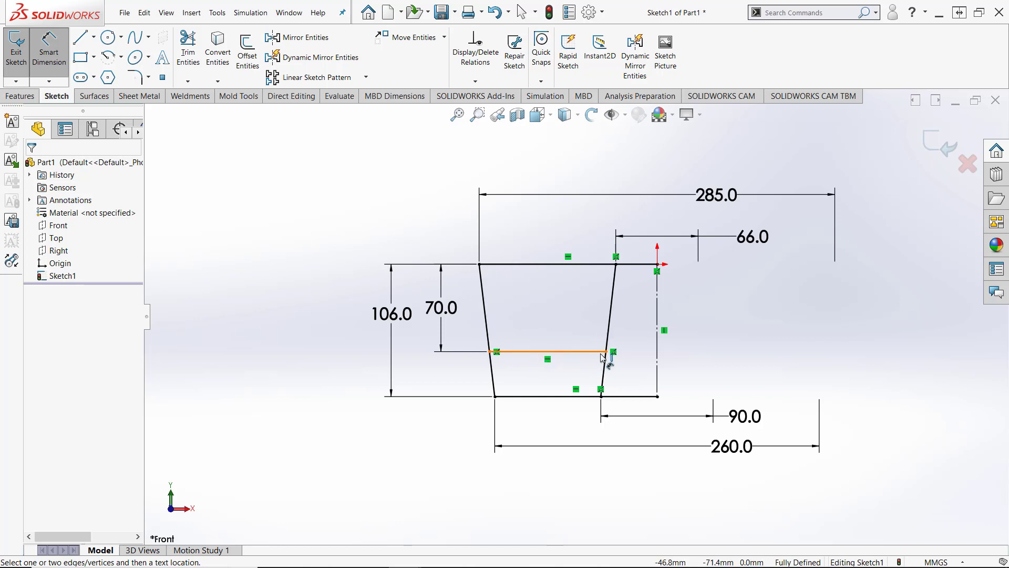
Step: Draw a rectangle about 23 mm wide and 29 mm tall below the bottom edge, and make its right side construction geometry
{"action": "left_click", "coordinate": [77, 61]}
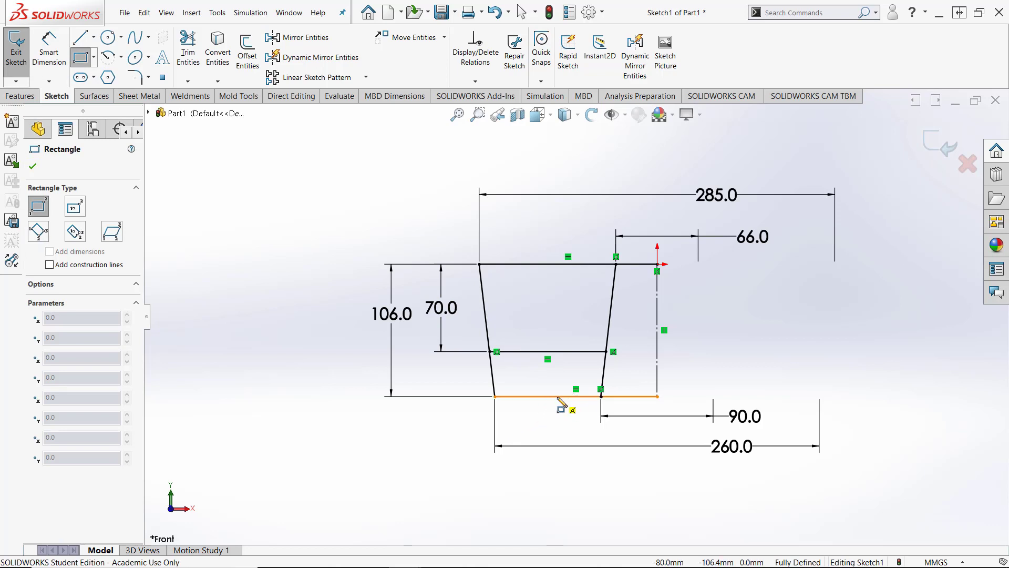
{"action": "left_click", "coordinate": [557, 397]}
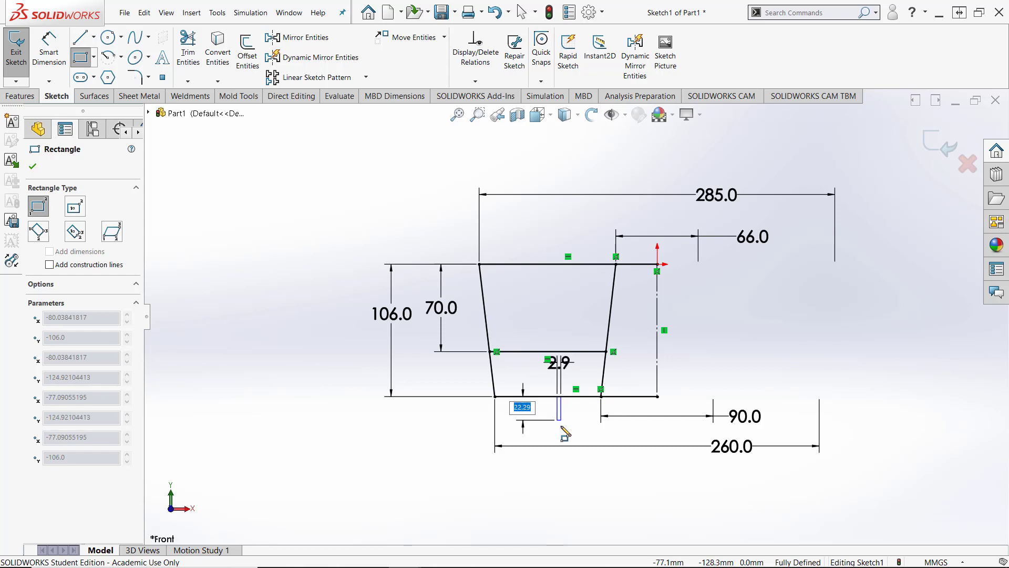
{"action": "left_click", "coordinate": [529, 433]}
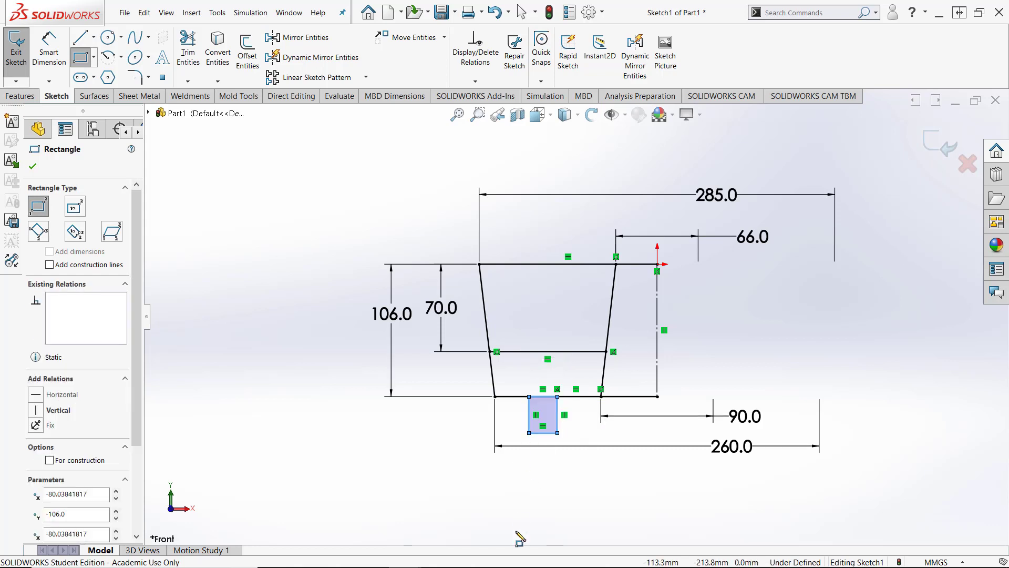
{"action": "key", "text": "Escape"}
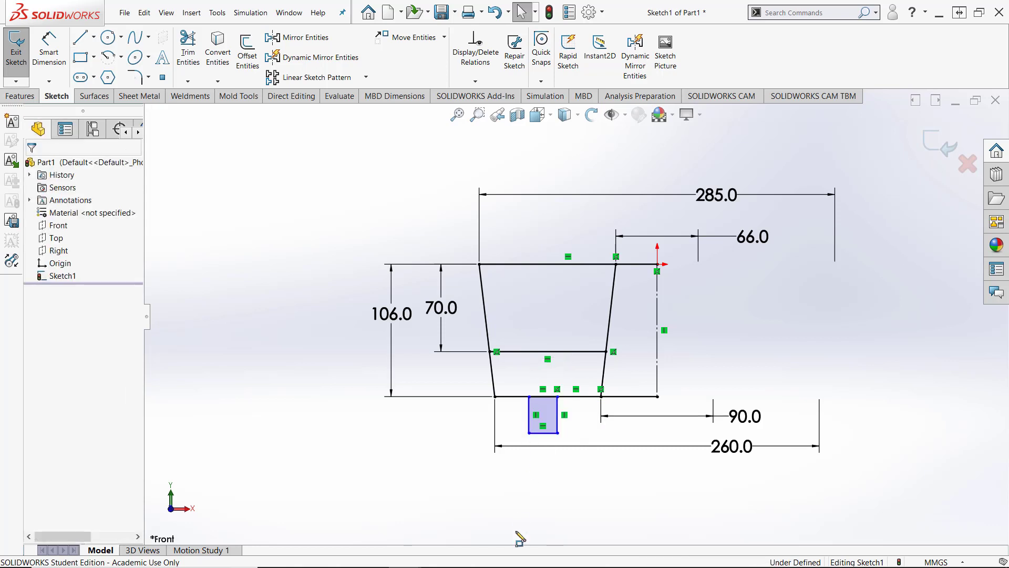
{"action": "right_click", "coordinate": [559, 415]}
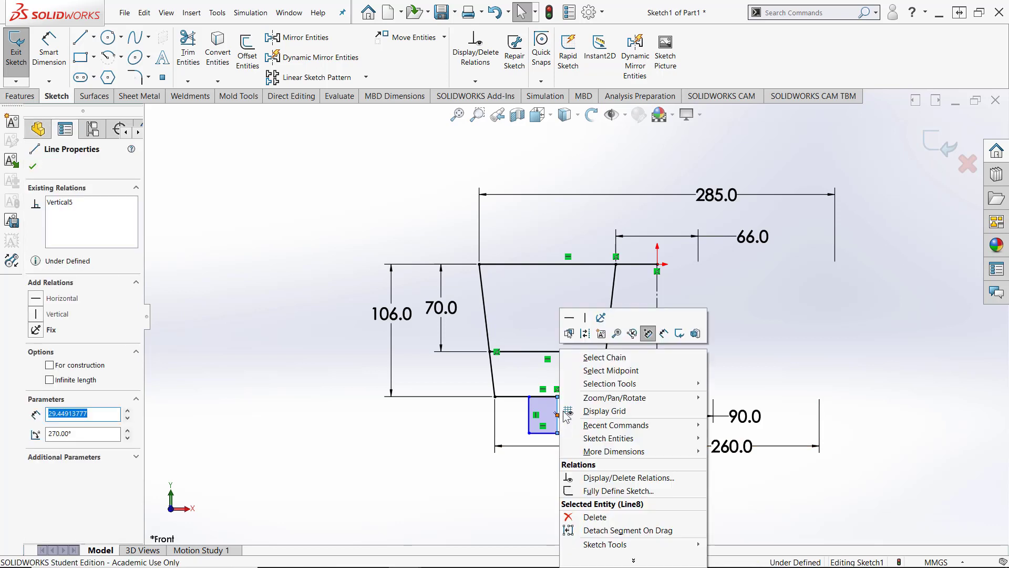
{"action": "left_click", "coordinate": [585, 333]}
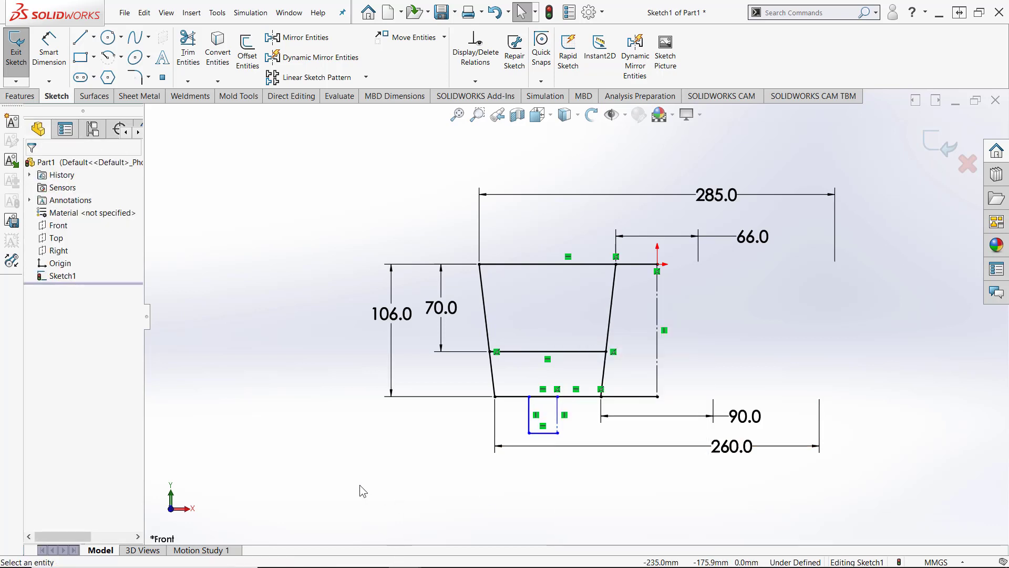
Step: Dimension the small rectangle's left side across its construction side as a doubled distance of 42 mm
{"action": "right_click_drag", "start_coordinate": [310, 482], "coordinate": [286, 324]}
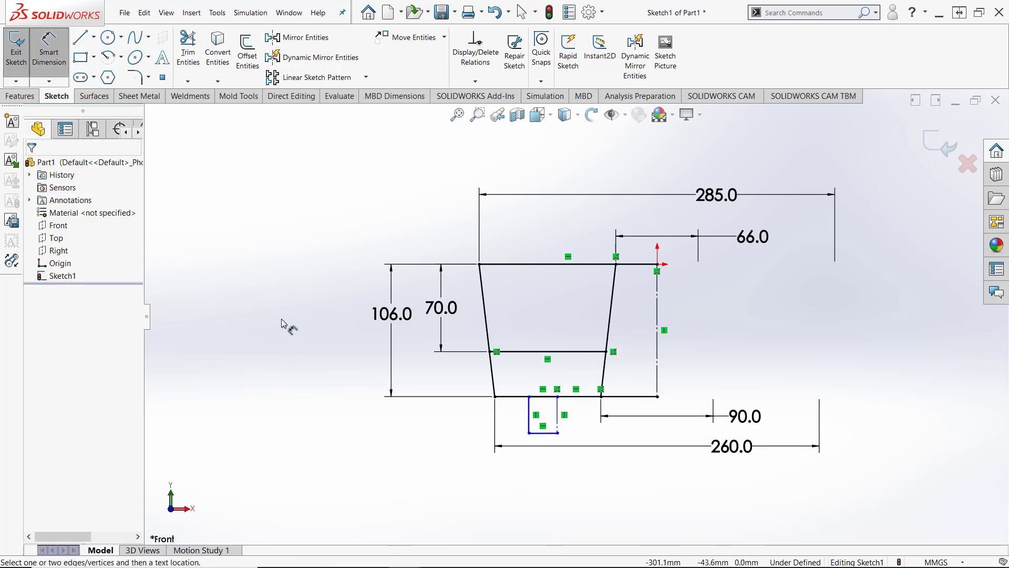
{"action": "left_click", "coordinate": [558, 418]}
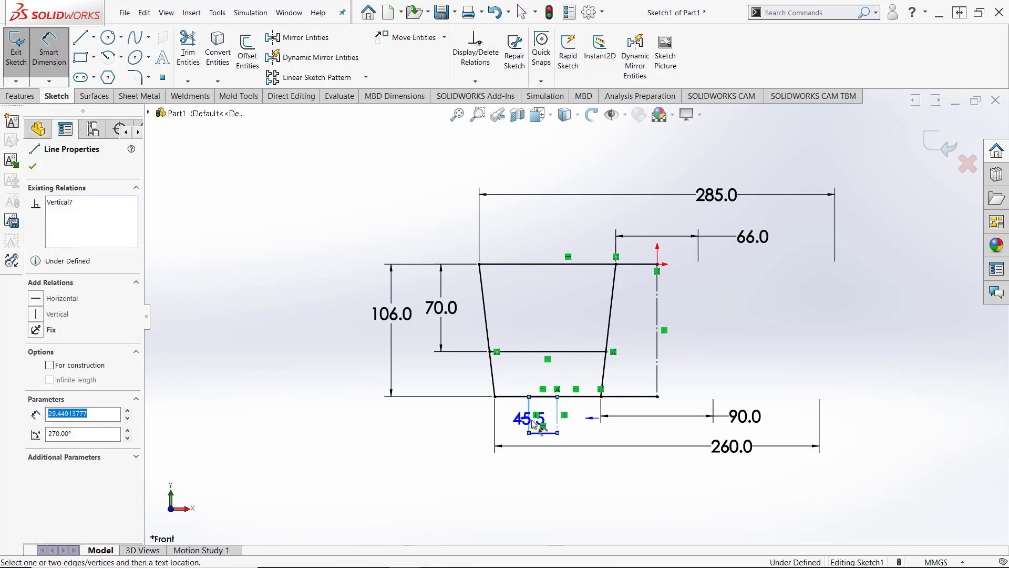
{"action": "left_click", "coordinate": [562, 483]}
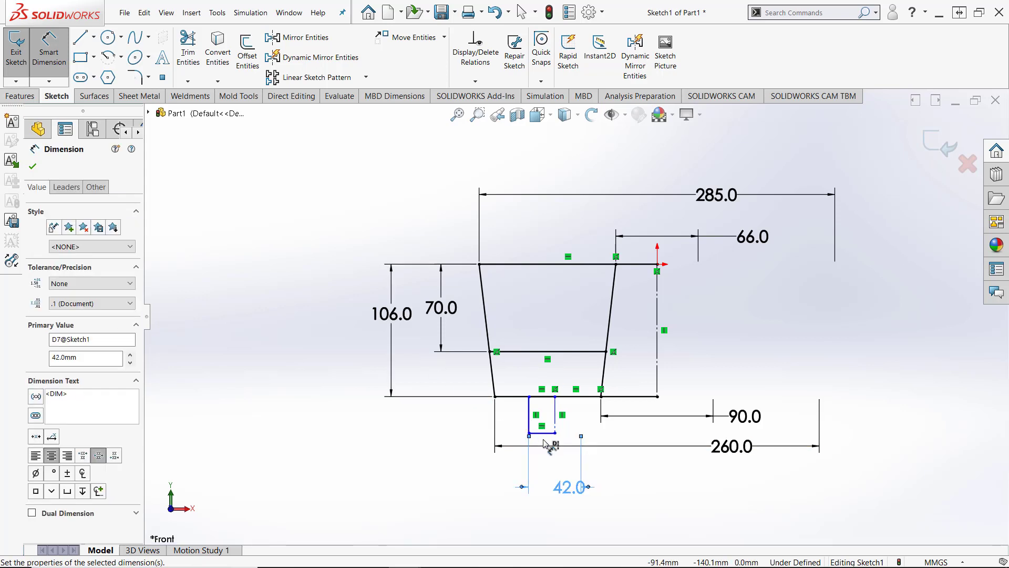
Step: Dimension the small rectangle's bottom line at 124 mm below the profile's top edge
{"action": "left_click", "coordinate": [478, 264]}
{"action": "left_click", "coordinate": [526, 432]}
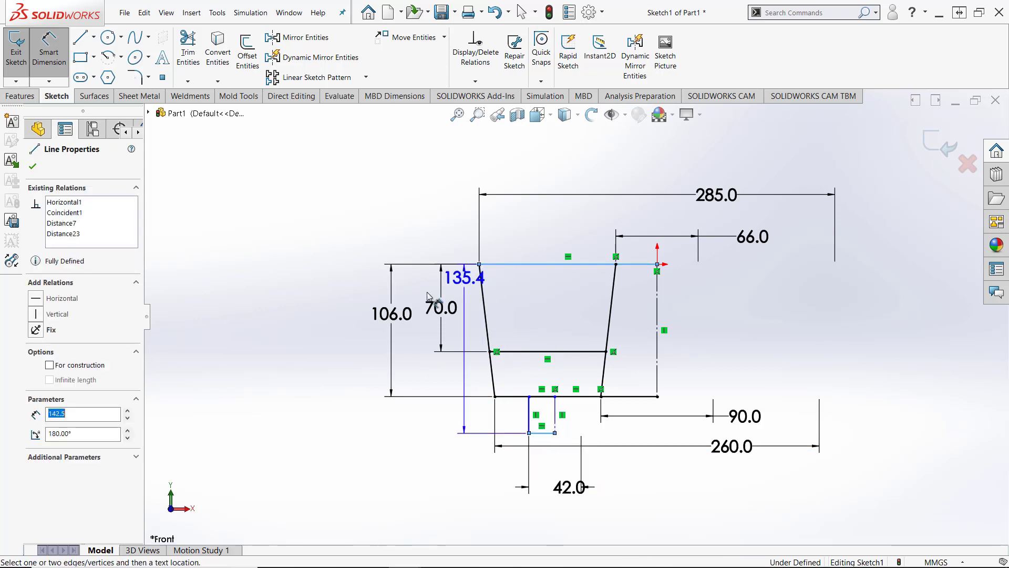
{"action": "left_click", "coordinate": [345, 353]}
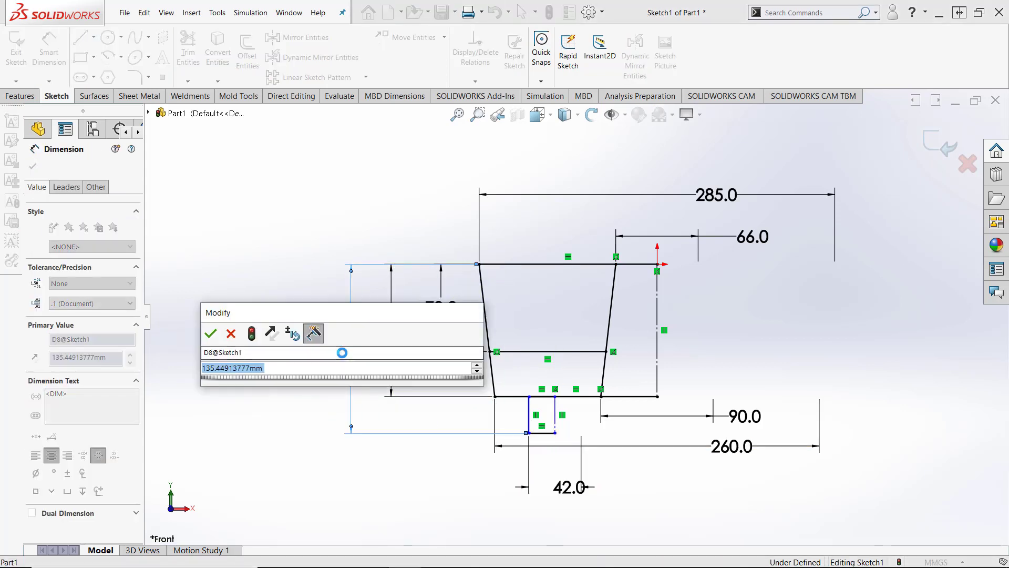
{"action": "type", "text": "124"}
{"action": "key", "text": "Return"}
{"action": "key", "text": "Escape"}
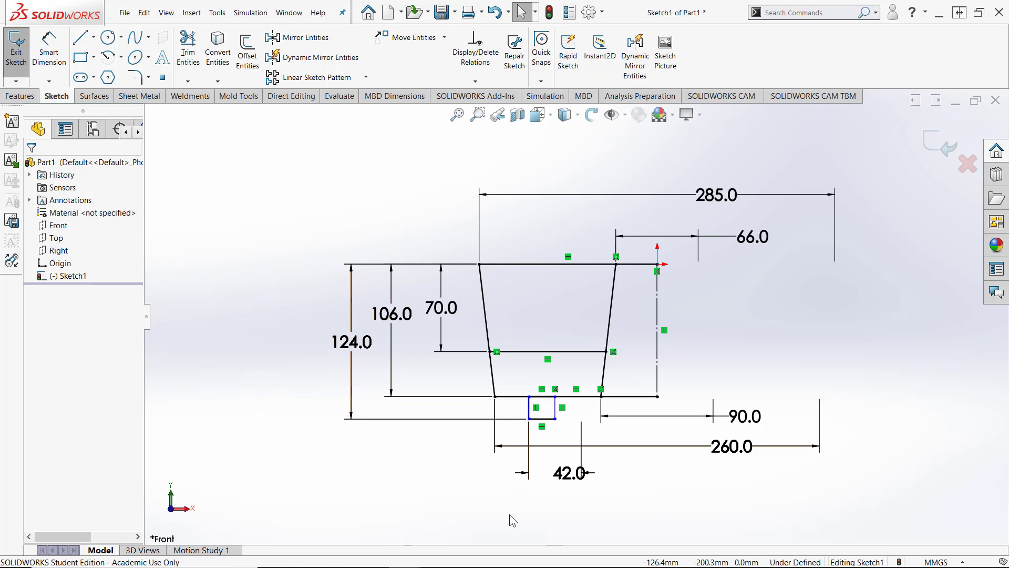
Step: Dimension the small rectangle's construction side across the main centerline as a doubled distance of 170 mm, and move the 42 mm dimension text outside its extension lines
{"action": "mouse_move", "coordinate": [529, 419]}
{"action": "left_mouse_down"}
{"action": "mouse_move", "coordinate": [518, 429]}
{"action": "mouse_move", "coordinate": [546, 427]}
{"action": "mouse_move", "coordinate": [532, 427]}
{"action": "left_mouse_up"}
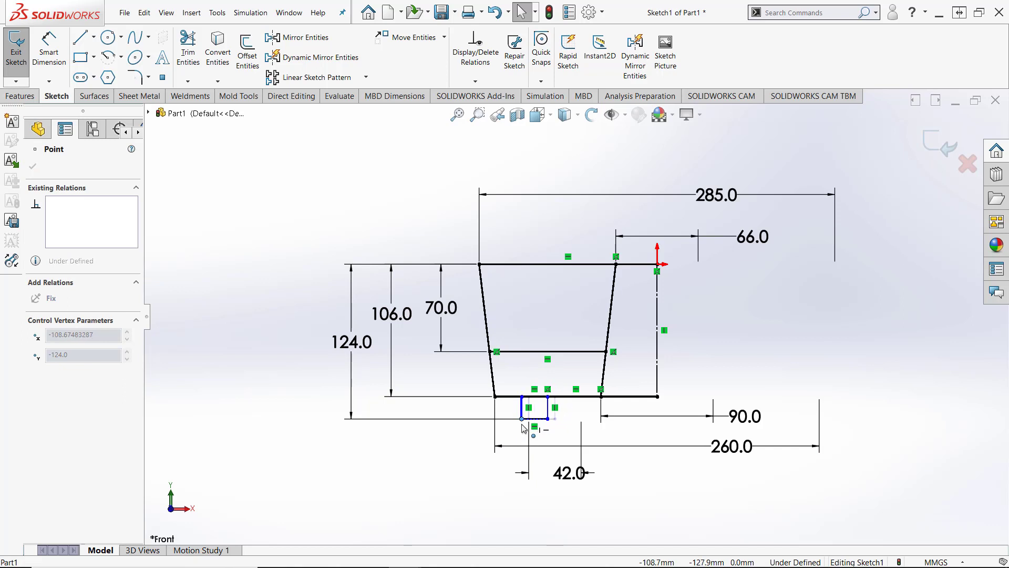
{"action": "left_click", "coordinate": [484, 486]}
{"action": "key", "text": "d"}
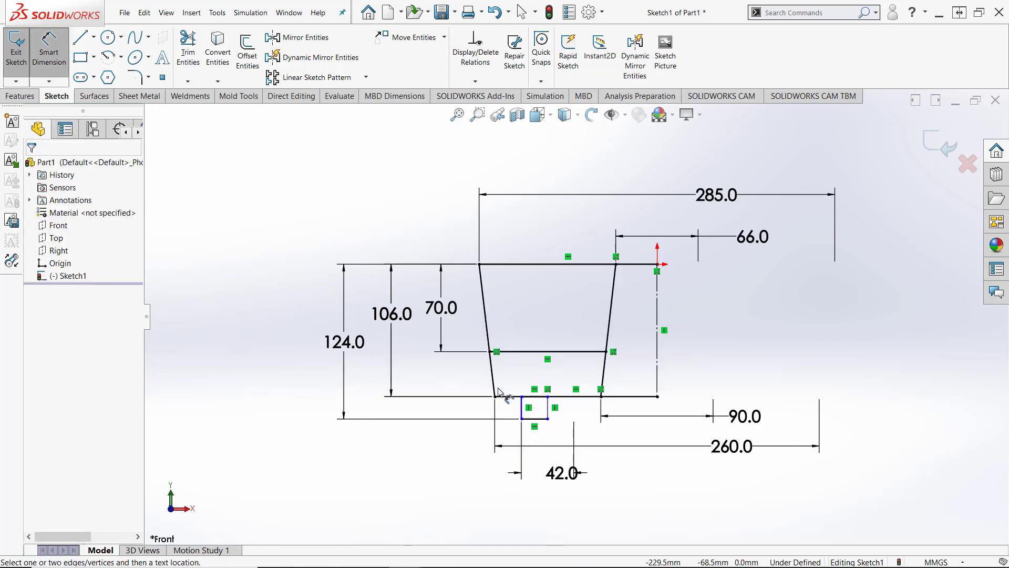
{"action": "left_click", "coordinate": [548, 418]}
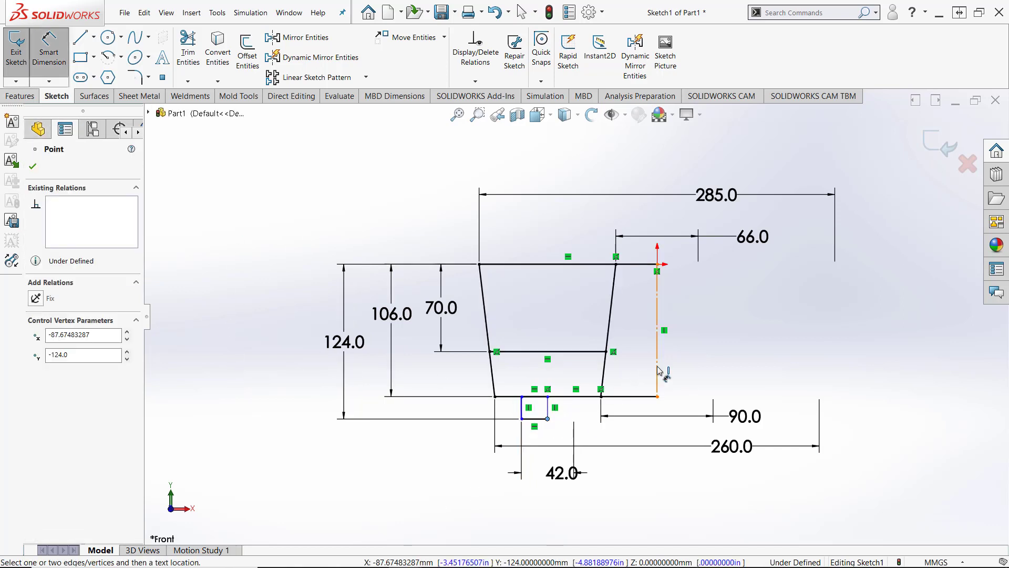
{"action": "left_click", "coordinate": [657, 381]}
{"action": "left_click", "coordinate": [684, 437]}
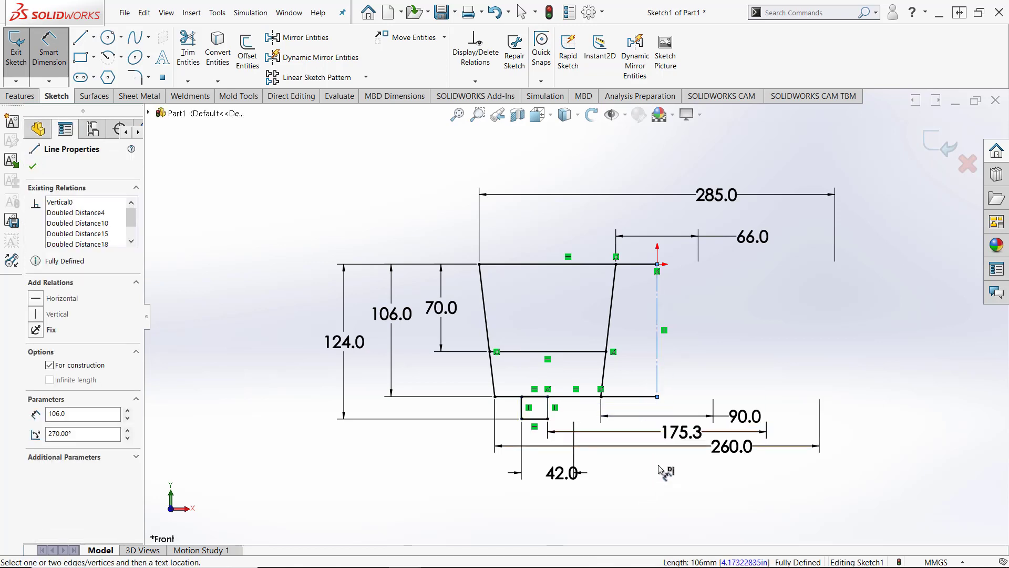
{"action": "double_click", "coordinate": [666, 432]}
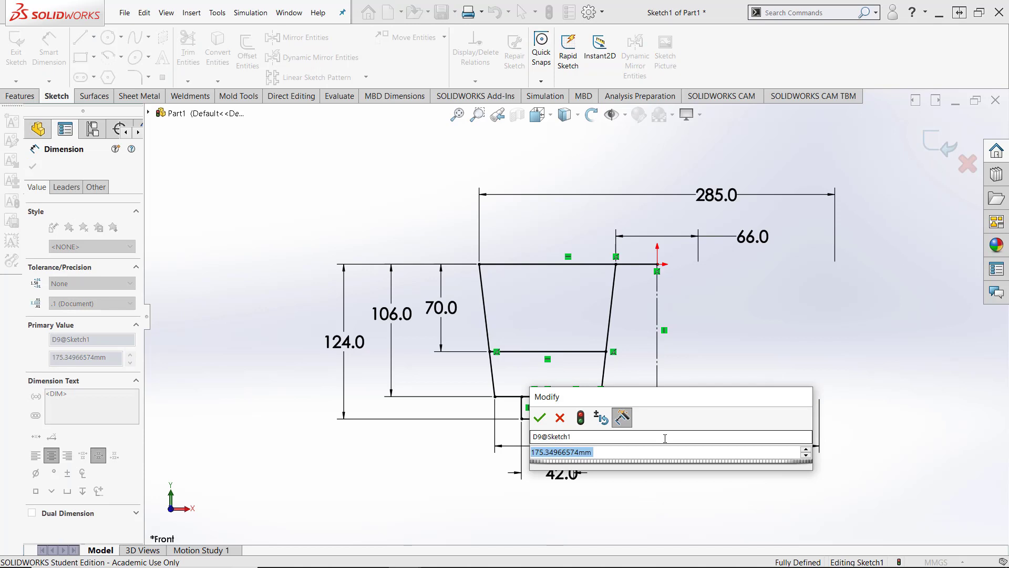
{"action": "type", "text": "170"}
{"action": "key", "text": "Return"}
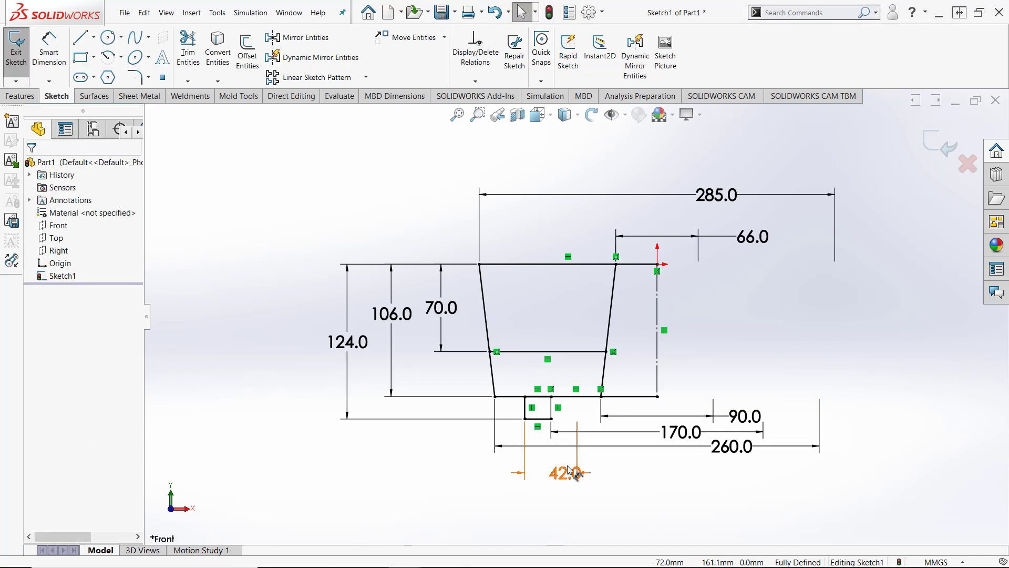
{"action": "left_click_drag", "start_coordinate": [568, 465], "coordinate": [615, 476]}
{"action": "left_click", "coordinate": [675, 483]}
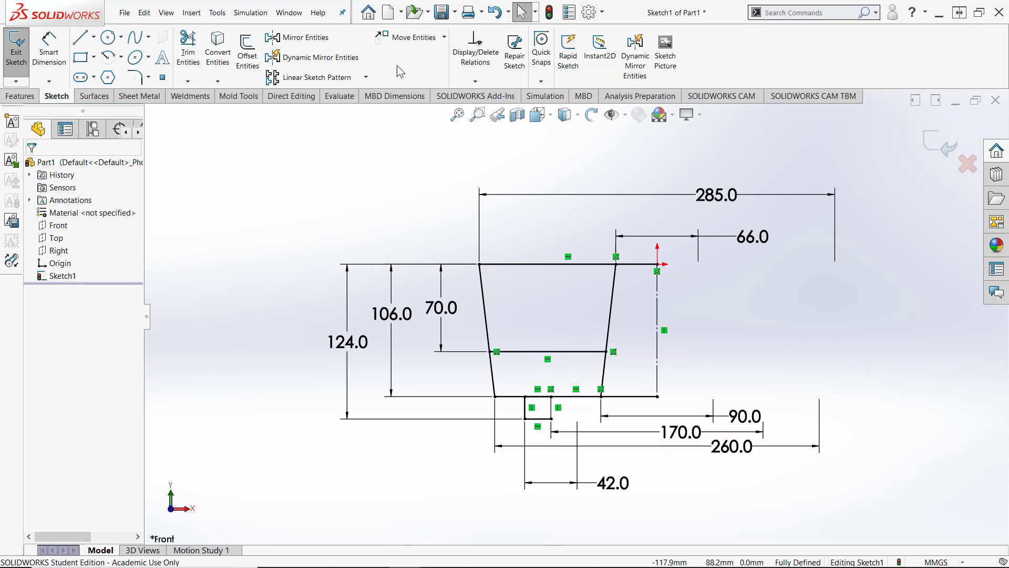
Step: Mirror the horizontal line 70 mm below the profile's top edge about the vertical centerline, keeping the original
{"action": "left_click", "coordinate": [308, 38]}
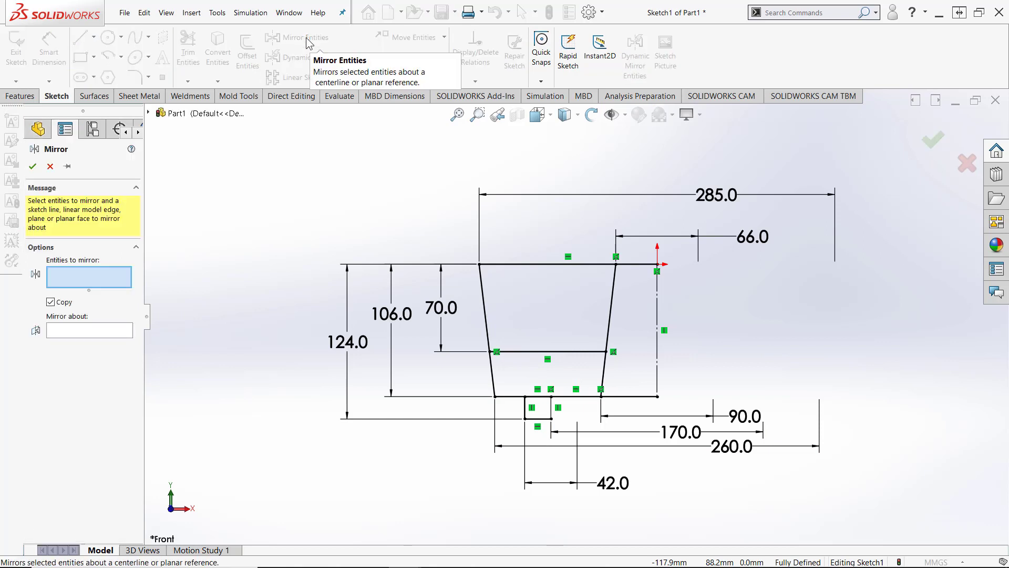
{"action": "left_click", "coordinate": [522, 358]}
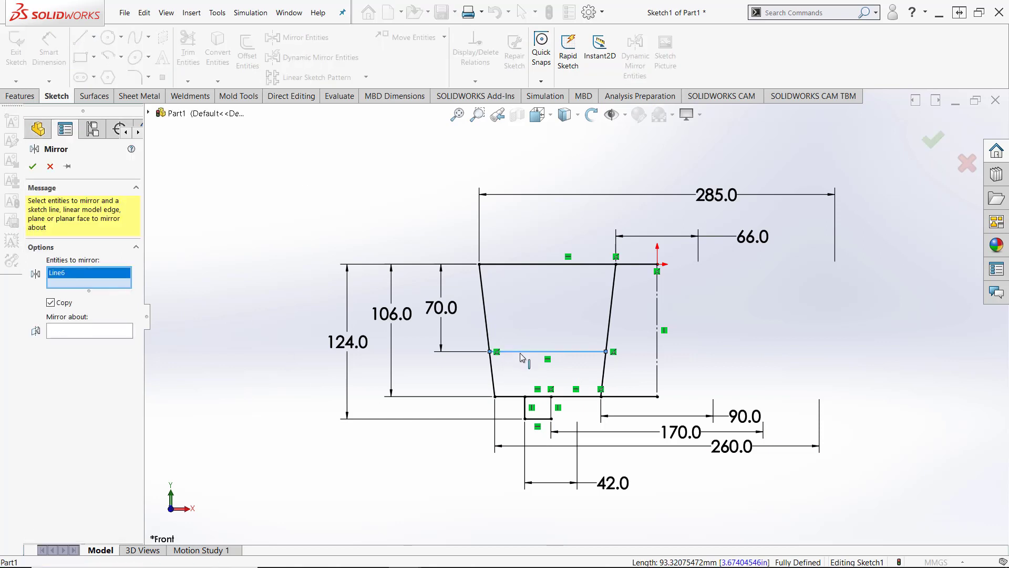
{"action": "left_click", "coordinate": [80, 331]}
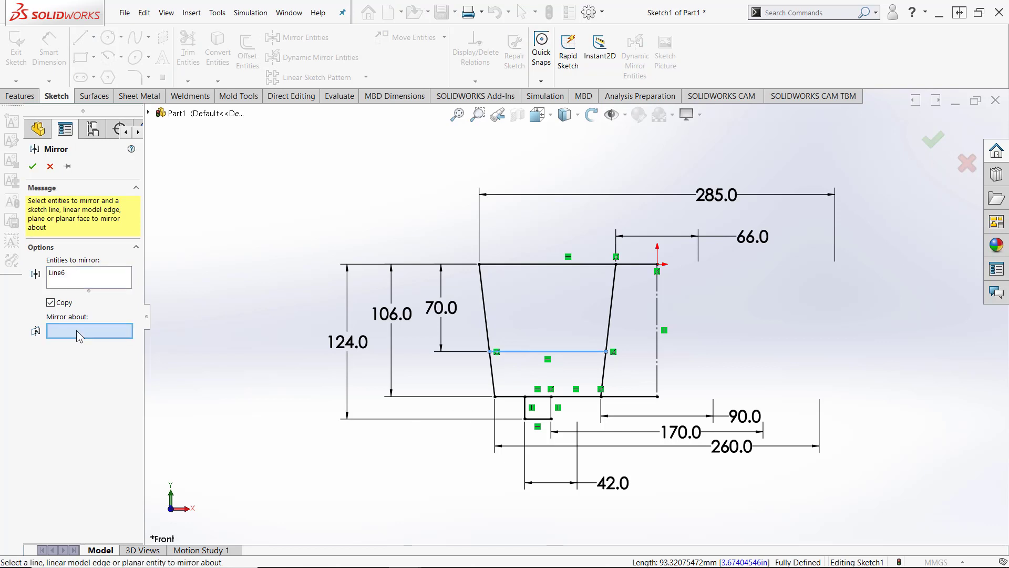
{"action": "left_click", "coordinate": [658, 368]}
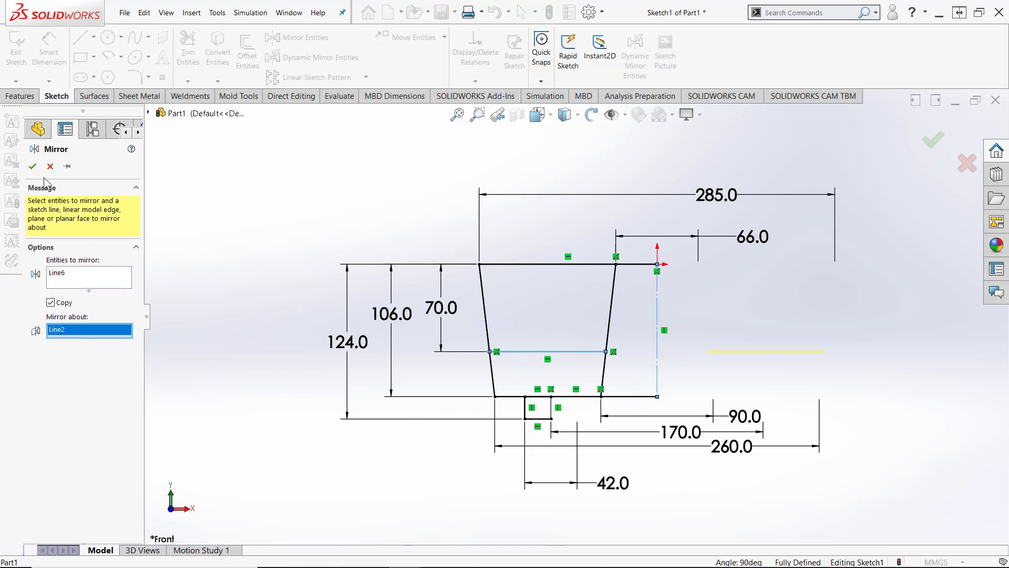
{"action": "left_click", "coordinate": [33, 167]}
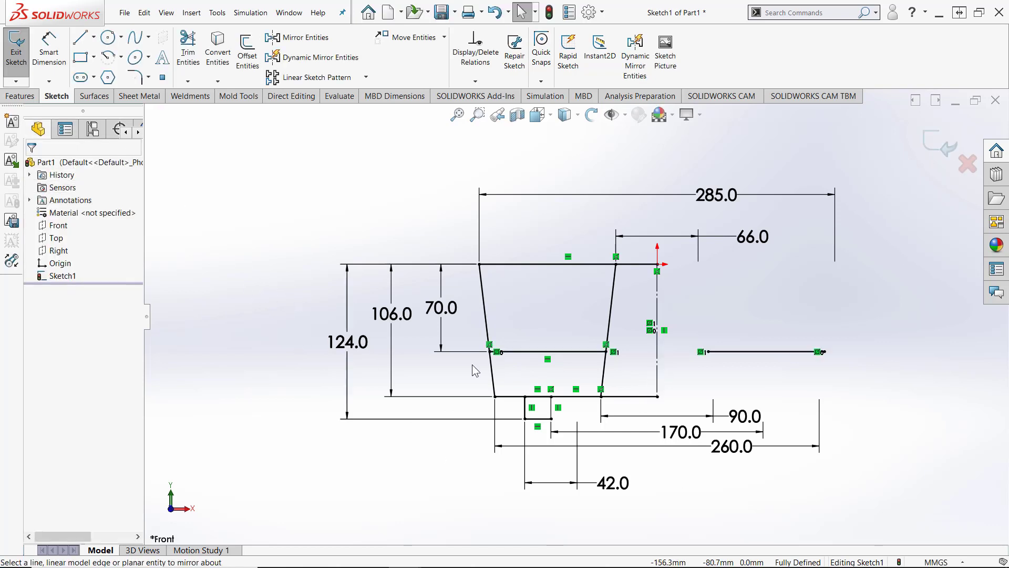
Step: Make the original 70 mm-deep horizontal line construction geometry and finish the sketch
{"action": "right_click", "coordinate": [528, 355]}
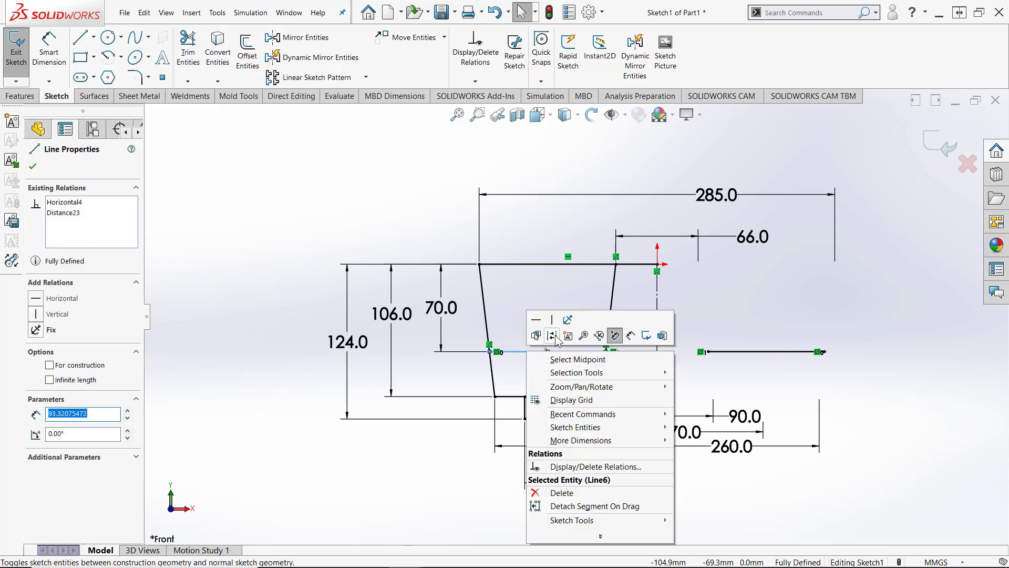
{"action": "left_click", "coordinate": [573, 505]}
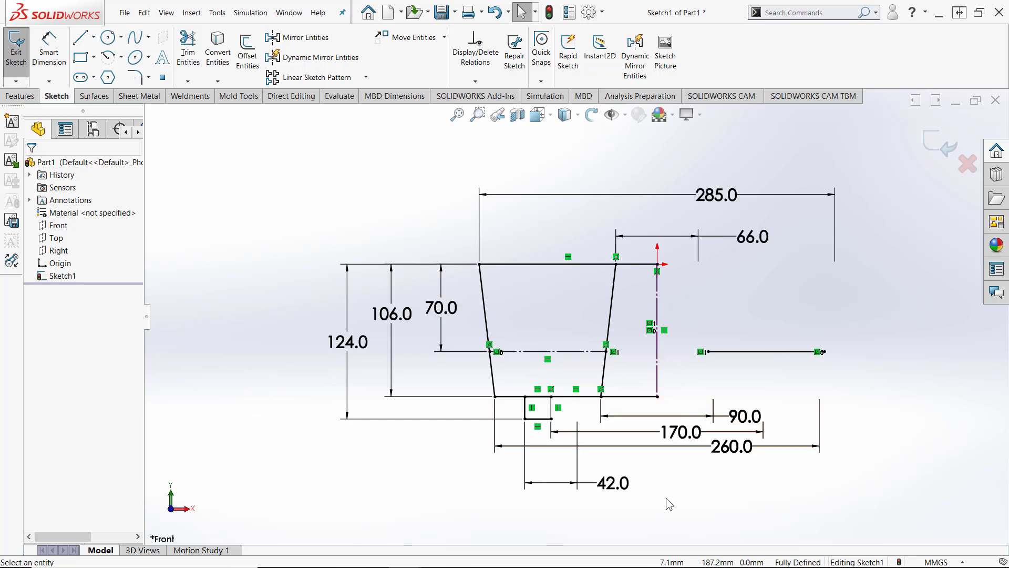
{"action": "left_click", "coordinate": [941, 146]}
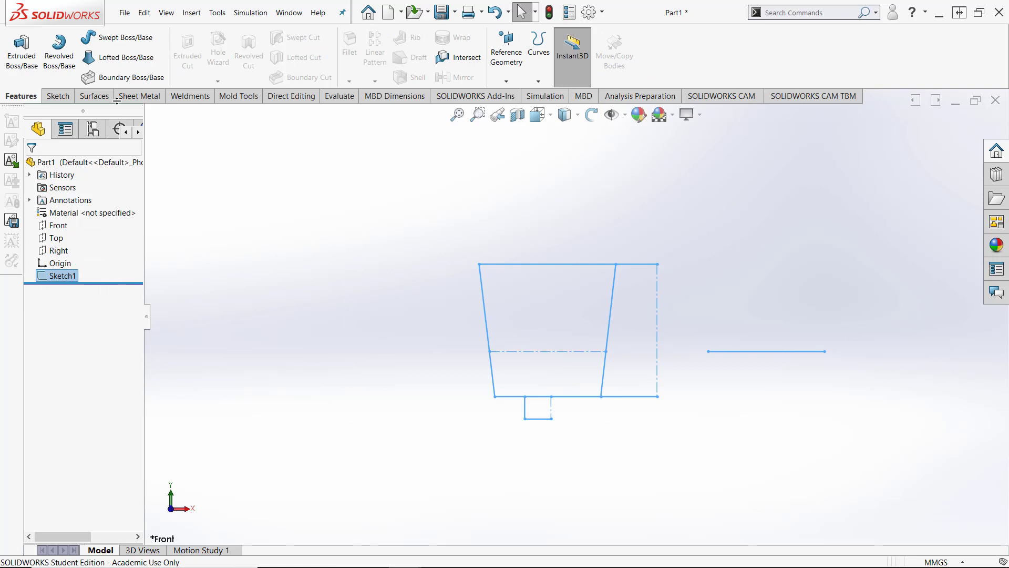
Step: Revolve the large tapered region 360° about the vertical centerline as a solid, with the thin feature turned off
{"action": "left_click", "coordinate": [59, 51]}
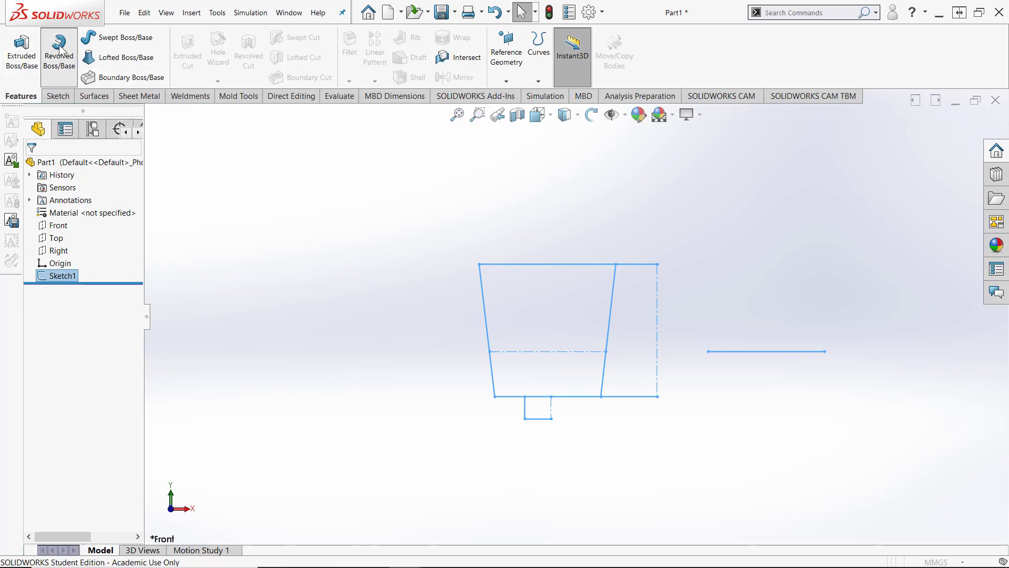
{"action": "left_click", "coordinate": [421, 236]}
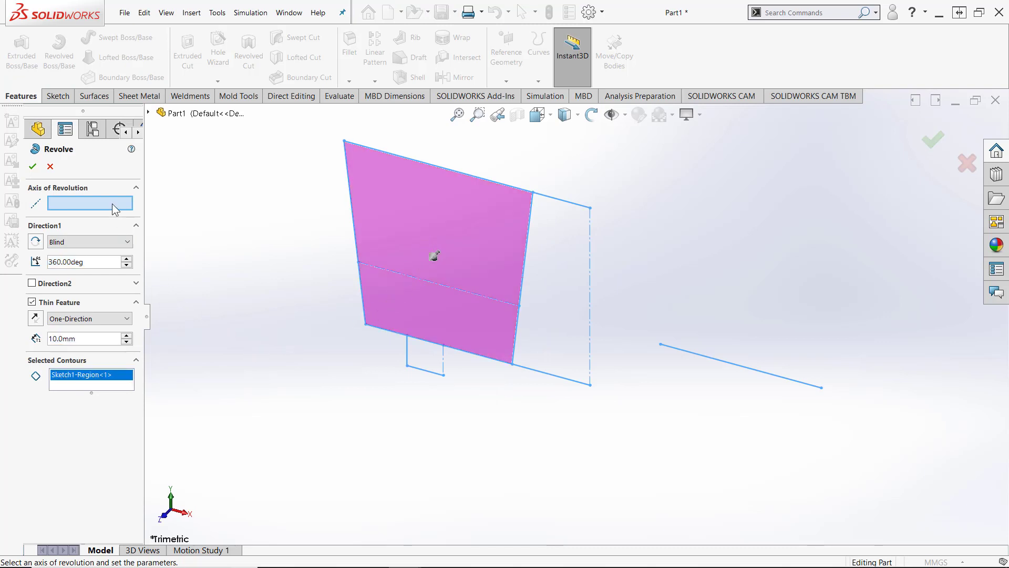
{"action": "left_click", "coordinate": [591, 289]}
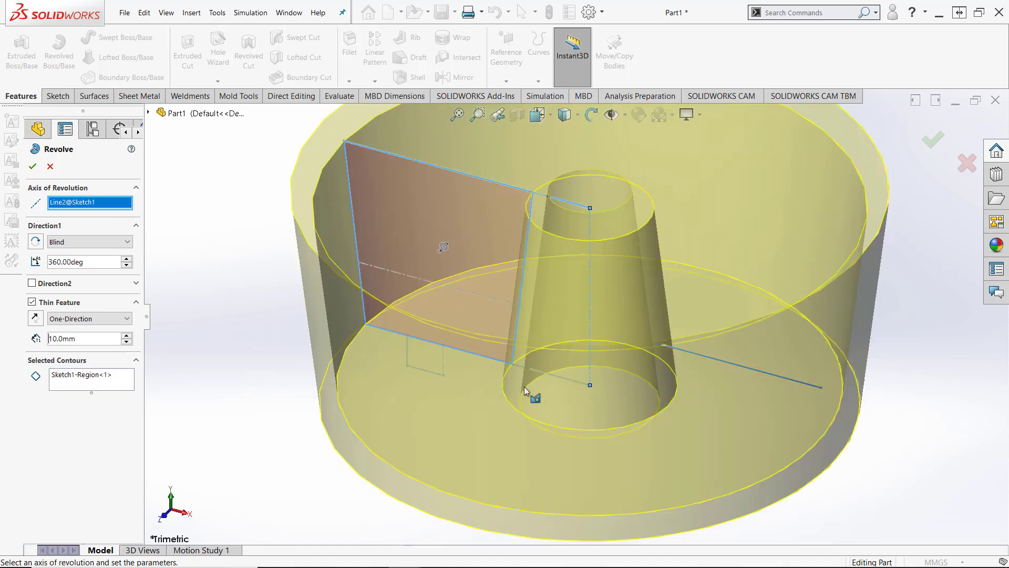
{"action": "scroll", "coordinate": [538, 412], "scroll_direction": "up", "scroll_amount": 3}
{"action": "scroll", "coordinate": [511, 383], "scroll_direction": "down", "scroll_amount": 3}
{"action": "scroll", "coordinate": [496, 365], "scroll_direction": "up", "scroll_amount": 2}
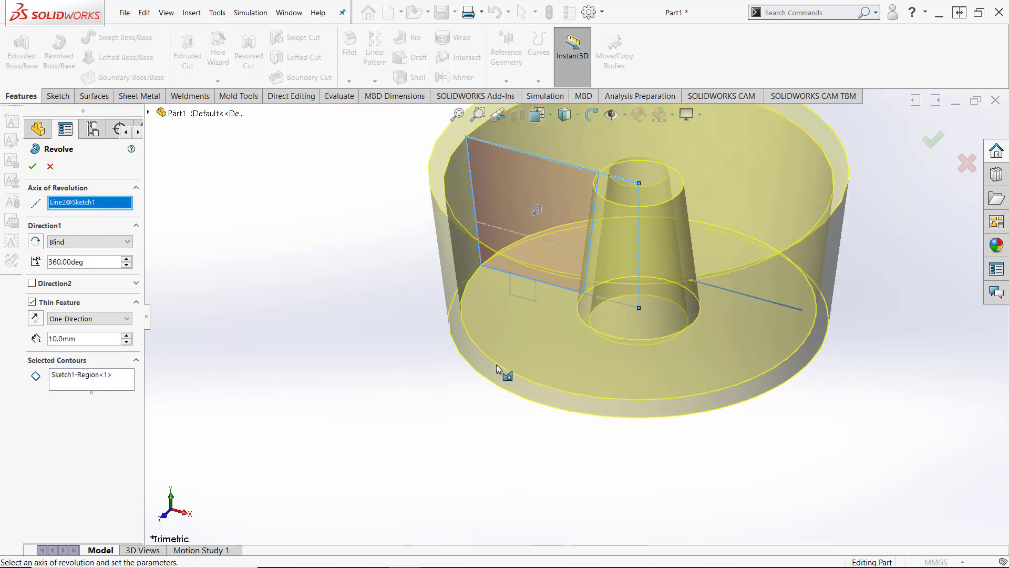
{"action": "scroll", "coordinate": [496, 364], "scroll_direction": "up", "scroll_amount": 3}
{"action": "scroll", "coordinate": [526, 222], "scroll_direction": "down", "scroll_amount": 2}
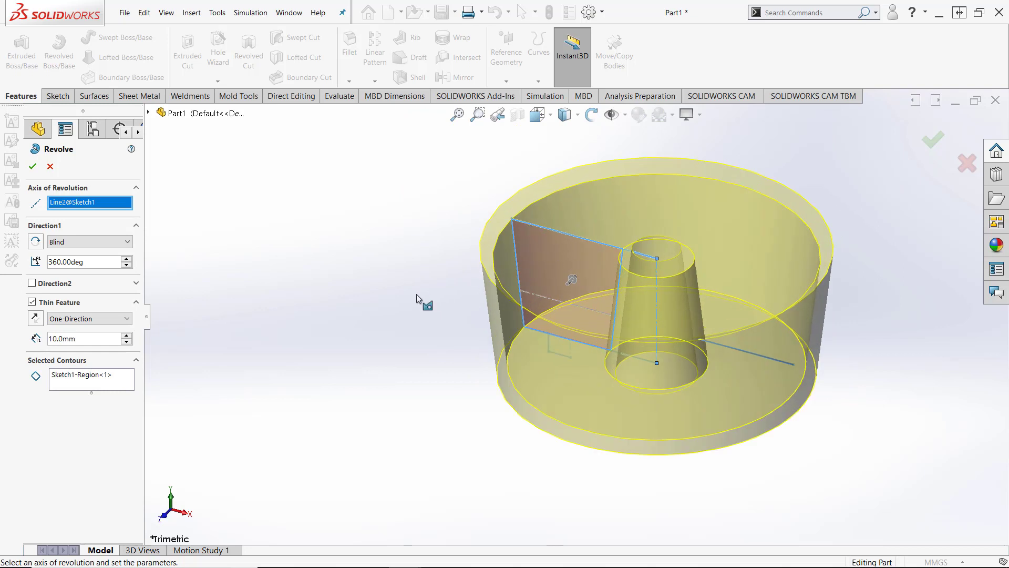
{"action": "left_click", "coordinate": [32, 303]}
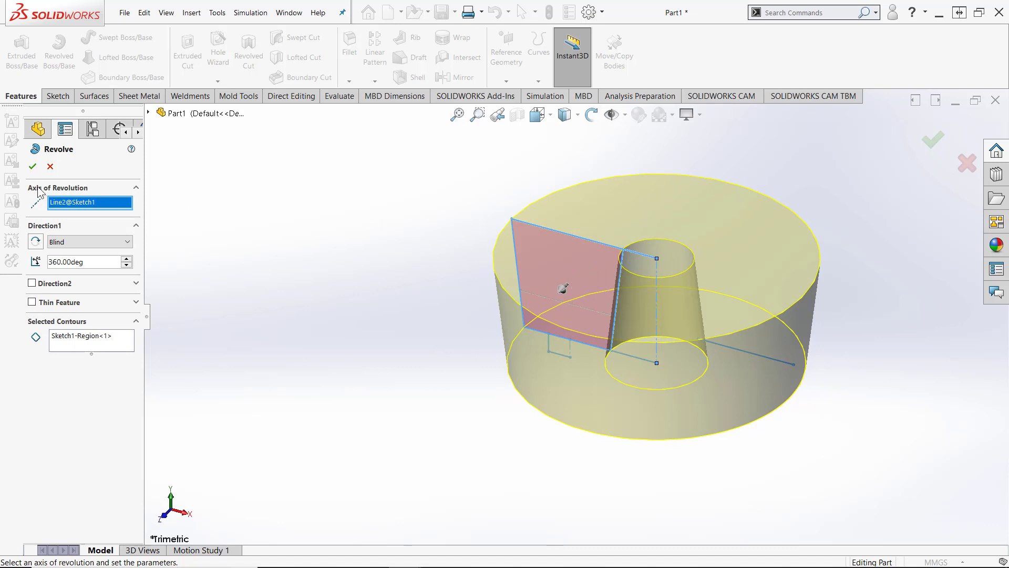
{"action": "left_click", "coordinate": [33, 168]}
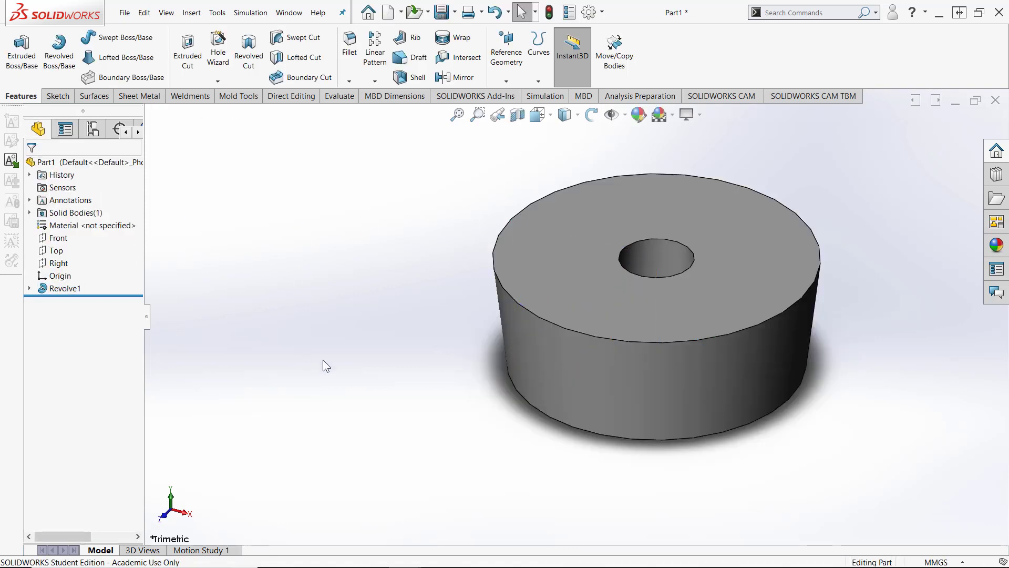
Step: Show Sketch1, the profile sketch under the revolve feature, on the model
{"action": "middle_click_drag", "start_coordinate": [381, 309], "coordinate": [174, 307]}
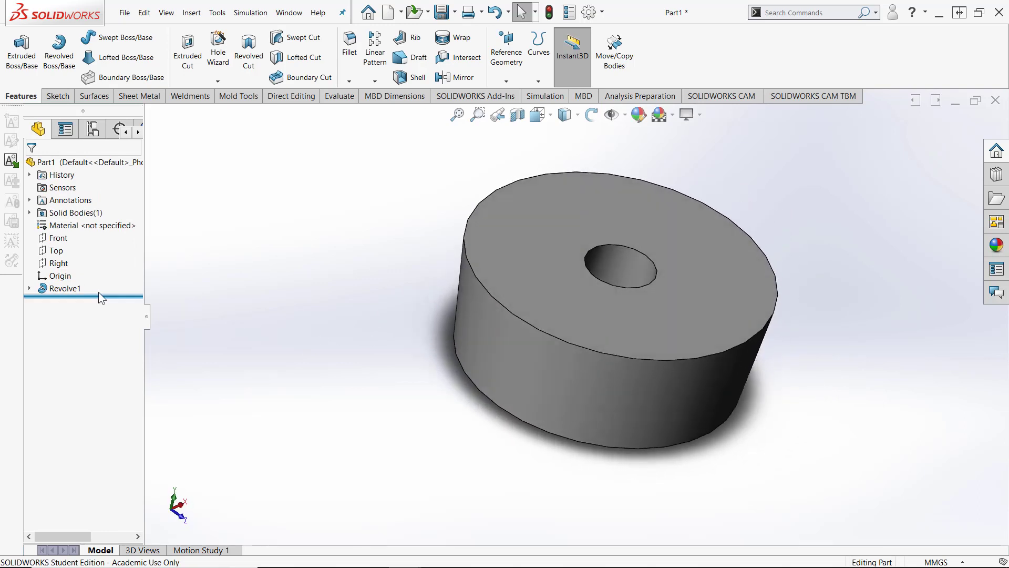
{"action": "left_click", "coordinate": [29, 288]}
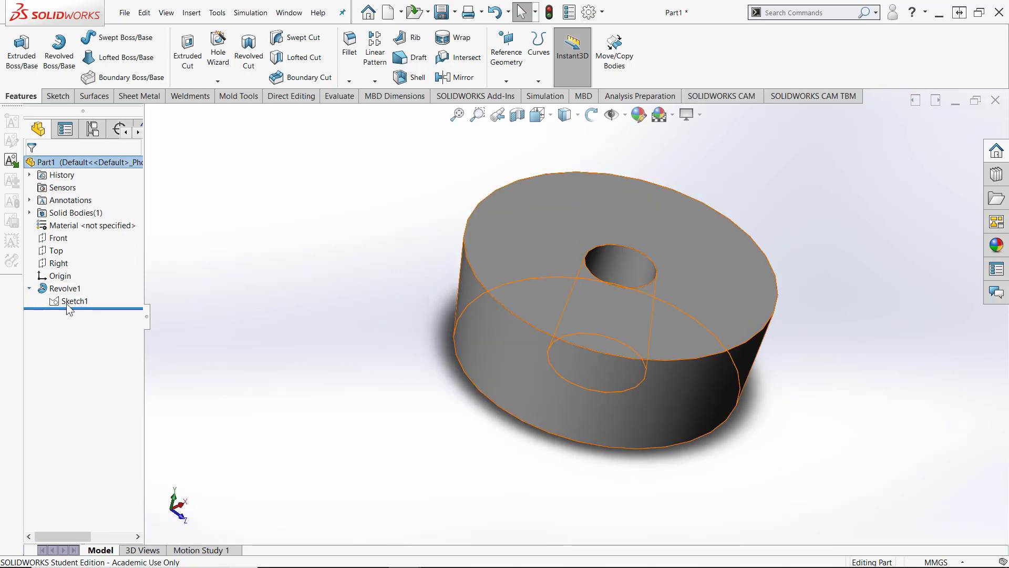
{"action": "right_click", "coordinate": [68, 299]}
{"action": "left_click", "coordinate": [285, 367]}
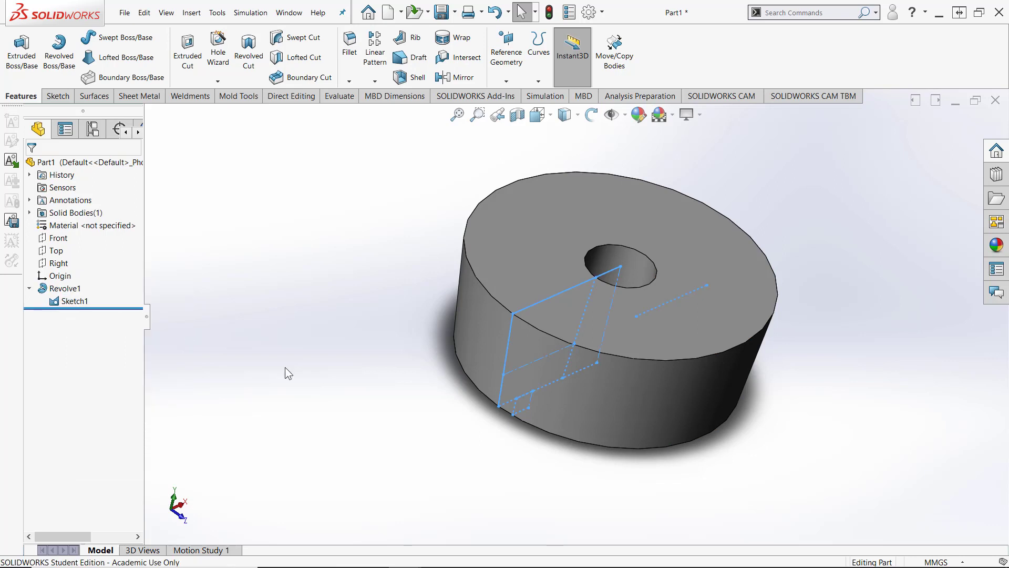
Step: Try to revolve the small rectangle's contour 360° about its construction side, and cancel the feature
{"action": "mouse_move", "coordinate": [285, 367]}
{"action": "middle_mouse_down"}
{"action": "mouse_move", "coordinate": [444, 438]}
{"action": "mouse_move", "coordinate": [516, 412]}
{"action": "mouse_move", "coordinate": [516, 327]}
{"action": "middle_mouse_up"}
{"action": "left_click", "coordinate": [516, 322]}
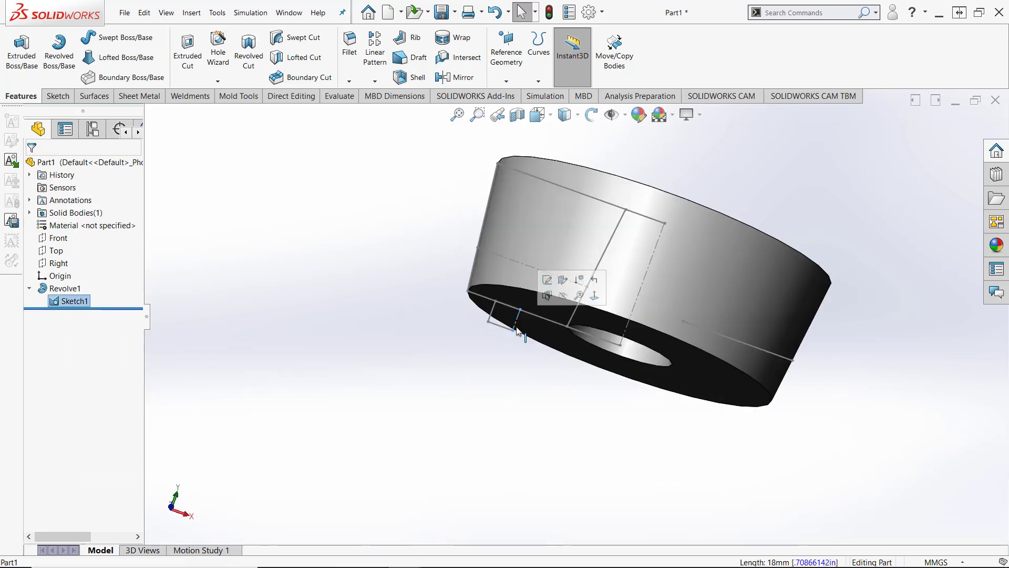
{"action": "left_click", "coordinate": [59, 48]}
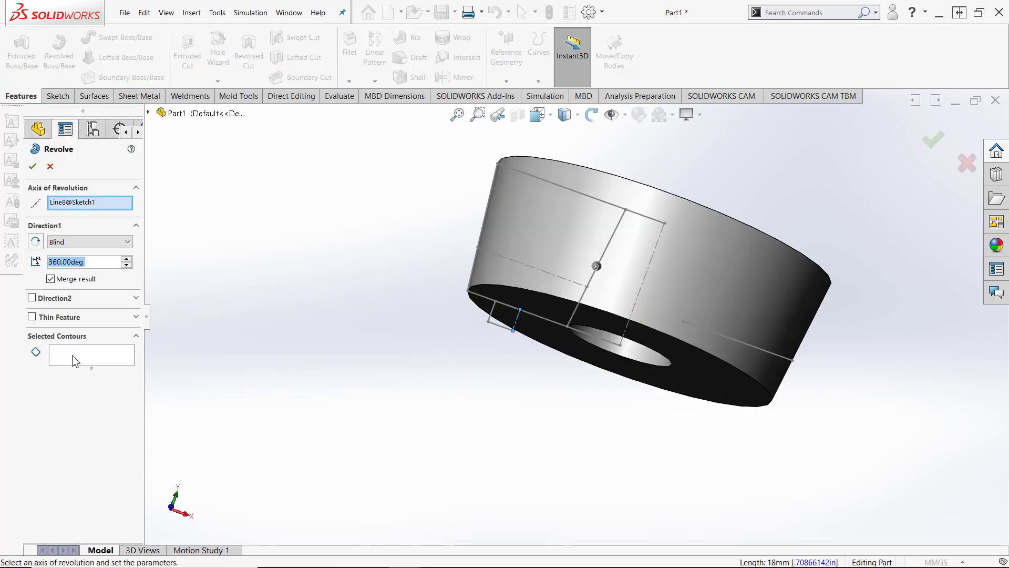
{"action": "left_click", "coordinate": [498, 325]}
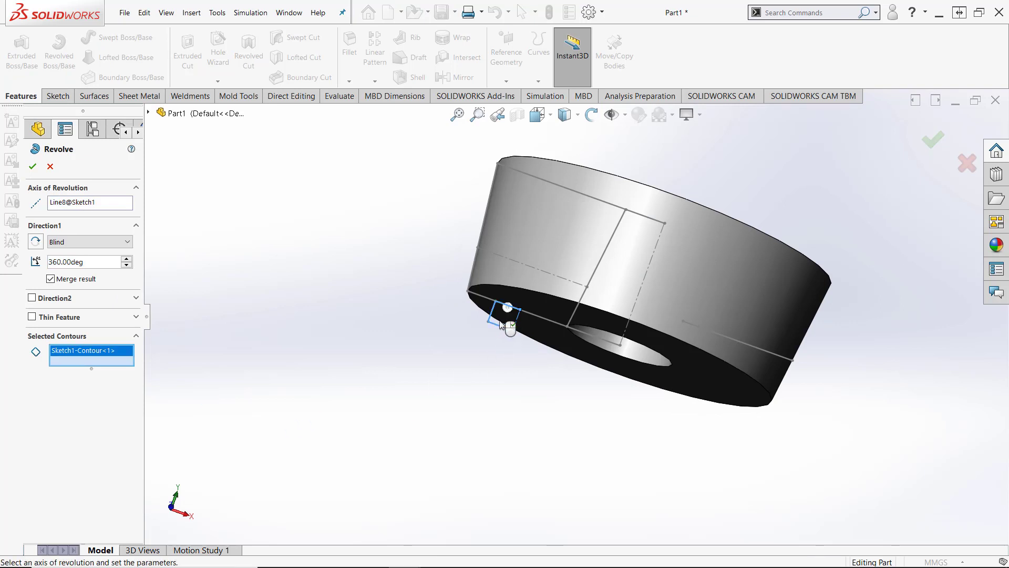
{"action": "middle_click_drag", "start_coordinate": [469, 407], "coordinate": [500, 315]}
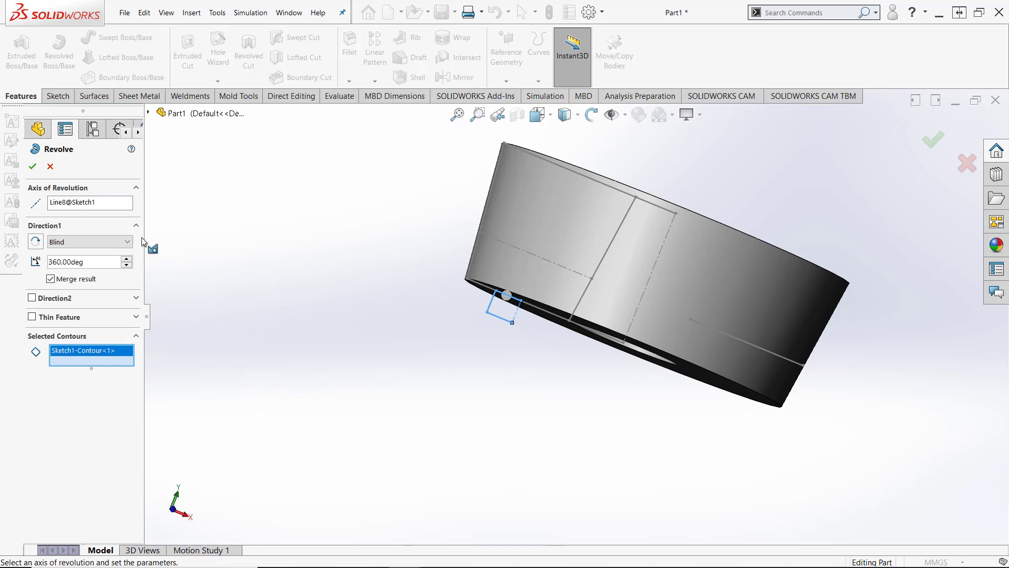
{"action": "left_click", "coordinate": [51, 167]}
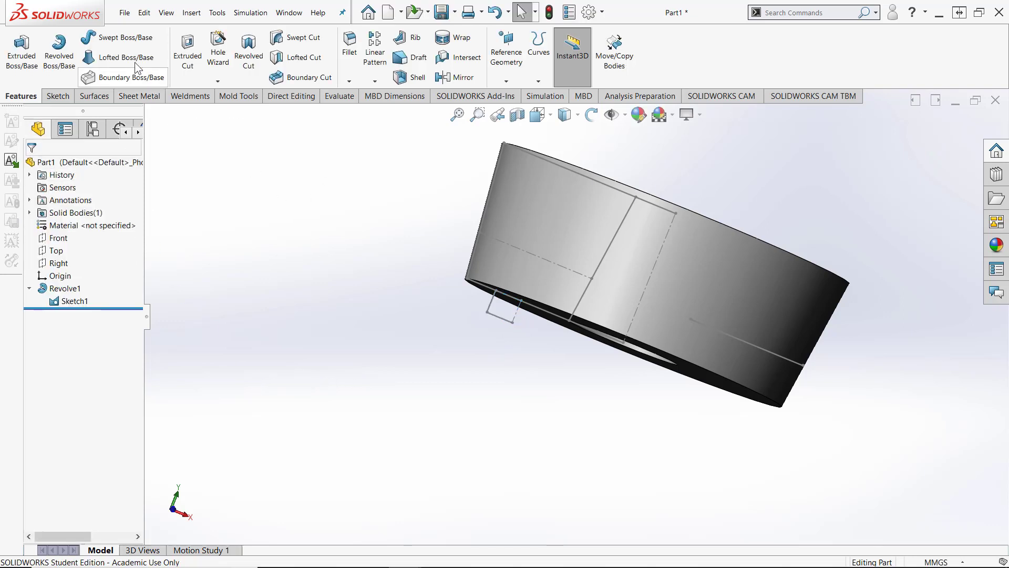
Step: Try to revolve the small rectangle's contour 360° about its outer vertical side
{"action": "left_click", "coordinate": [59, 53]}
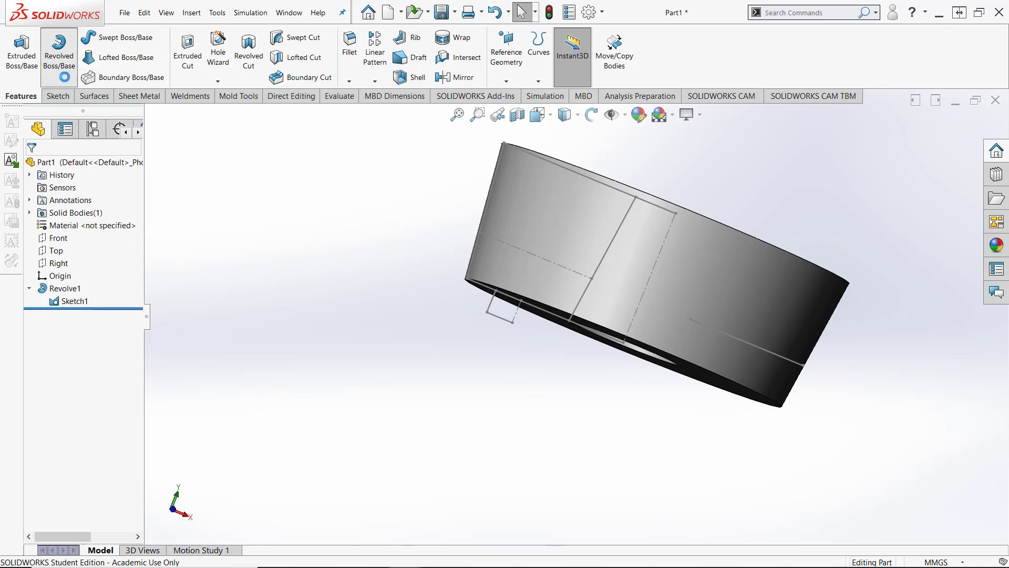
{"action": "left_click", "coordinate": [492, 307]}
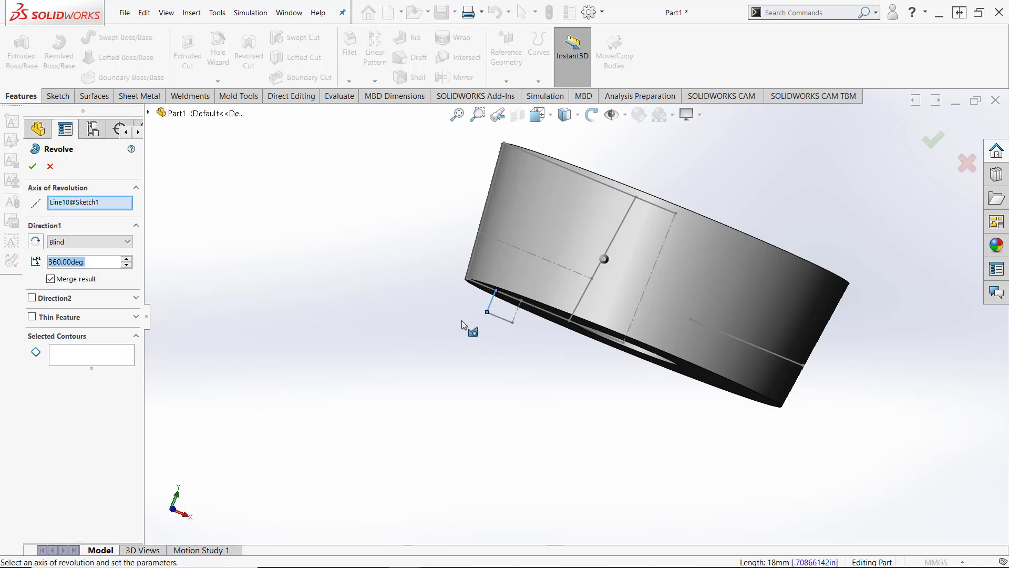
{"action": "left_click", "coordinate": [96, 361]}
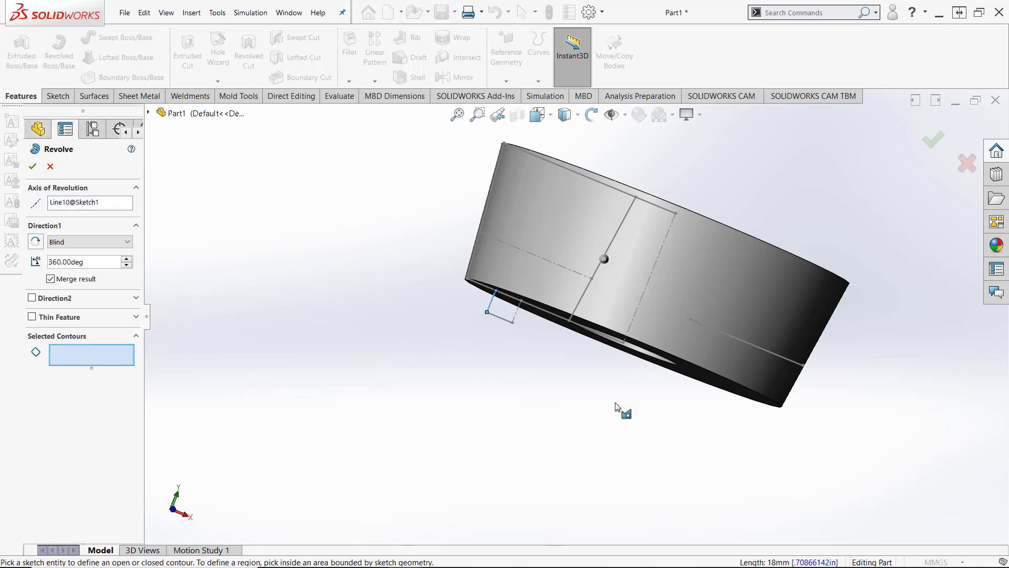
{"action": "left_click", "coordinate": [504, 313]}
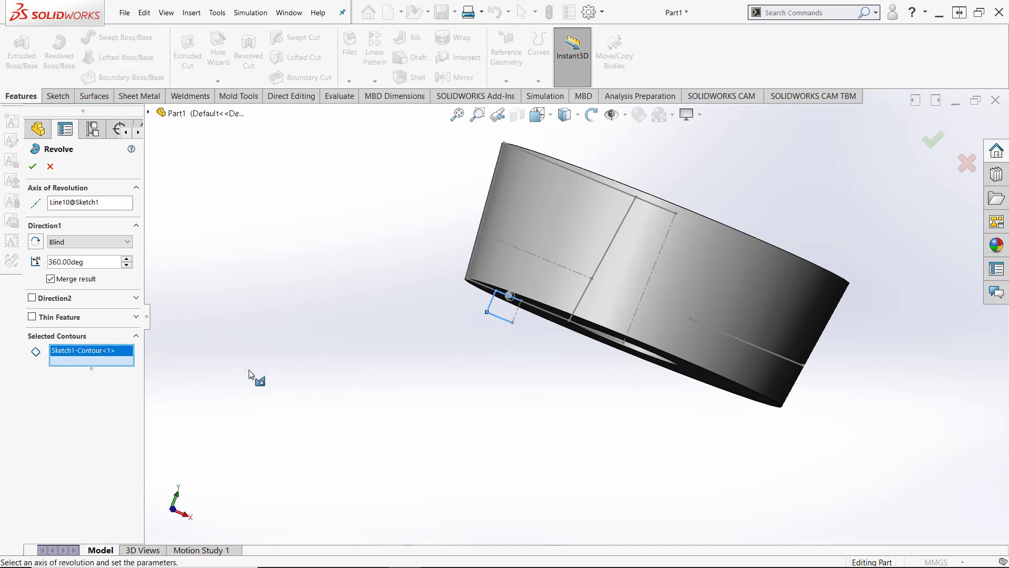
{"action": "key", "text": "Return"}
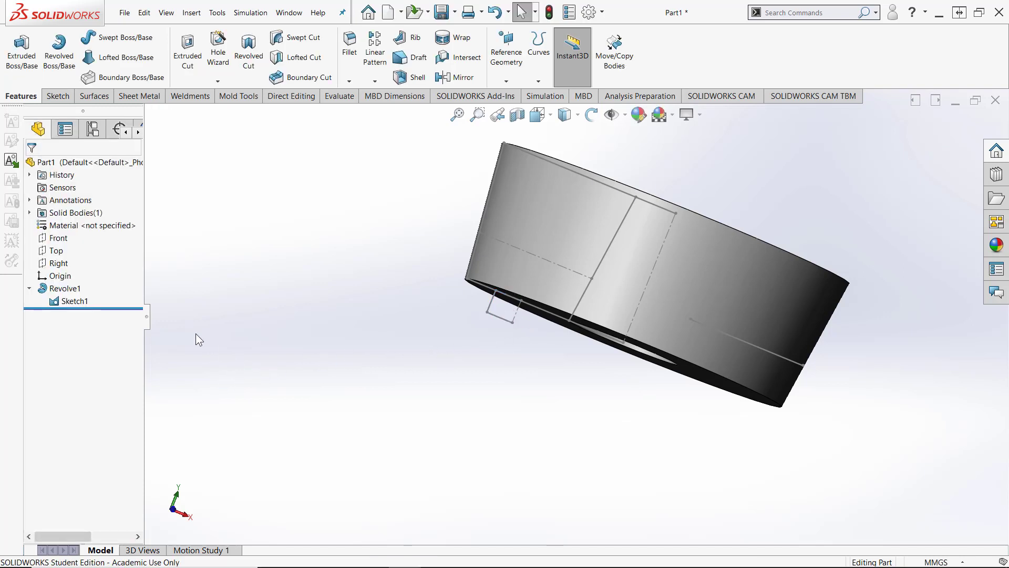
Step: Edit Sketch1 to close the small rectangle with an 18 mm solid line over its construction side, and finish the sketch
{"action": "right_click", "coordinate": [69, 302]}
{"action": "left_click", "coordinate": [86, 269]}
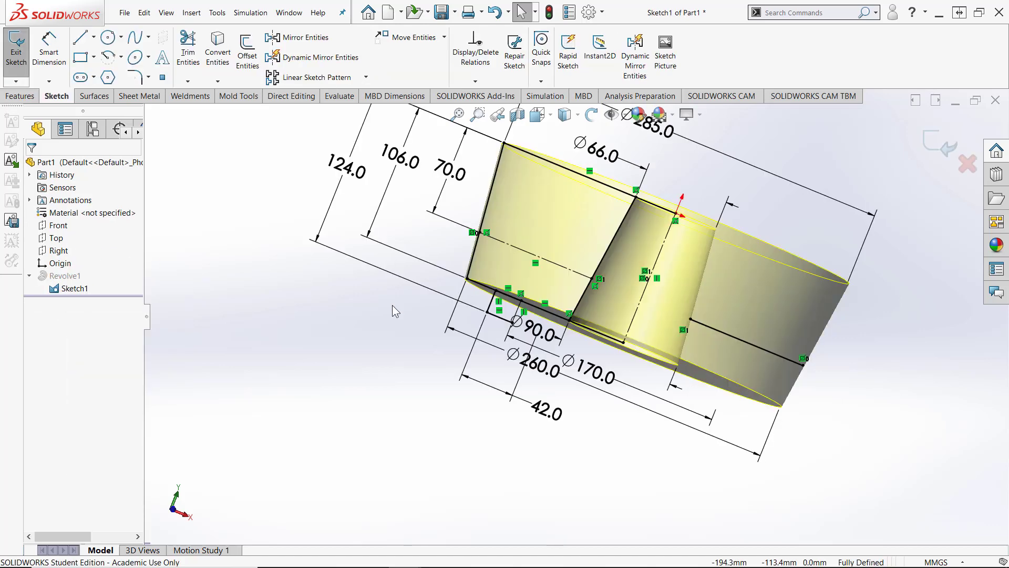
{"action": "key", "text": "l"}
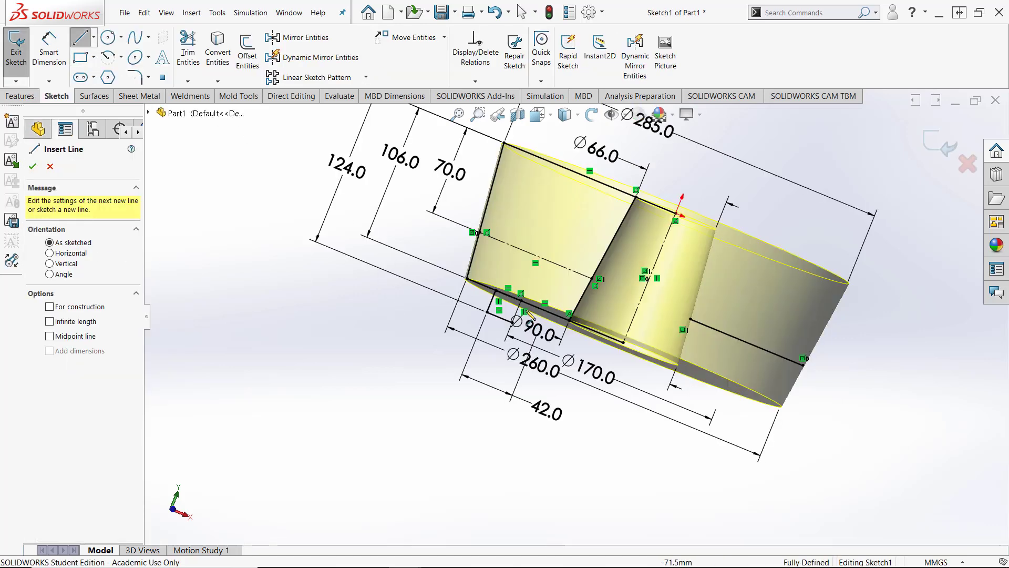
{"action": "left_click", "coordinate": [521, 302]}
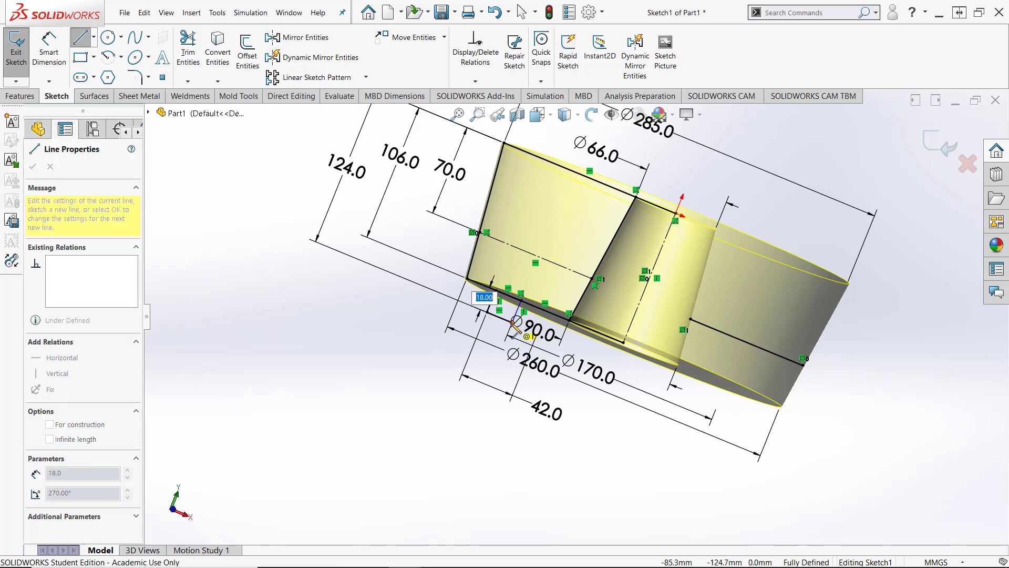
{"action": "left_click", "coordinate": [514, 321]}
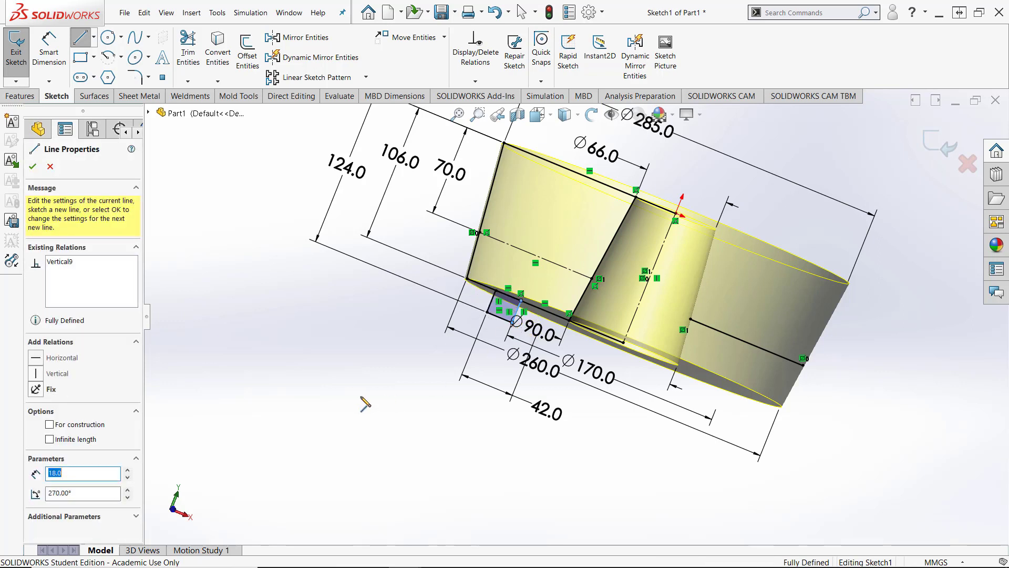
{"action": "key", "text": "Escape"}
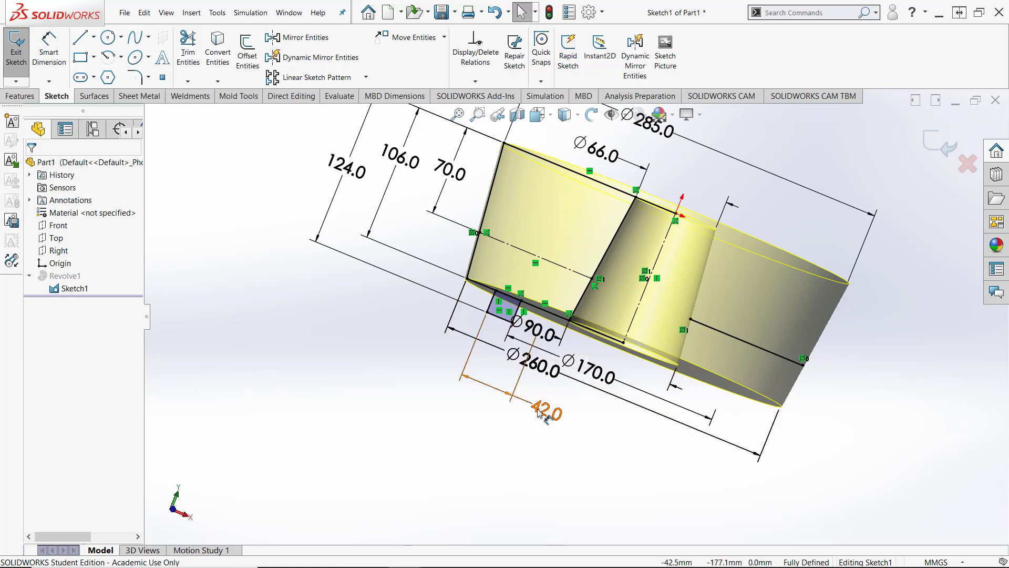
{"action": "left_click", "coordinate": [940, 143]}
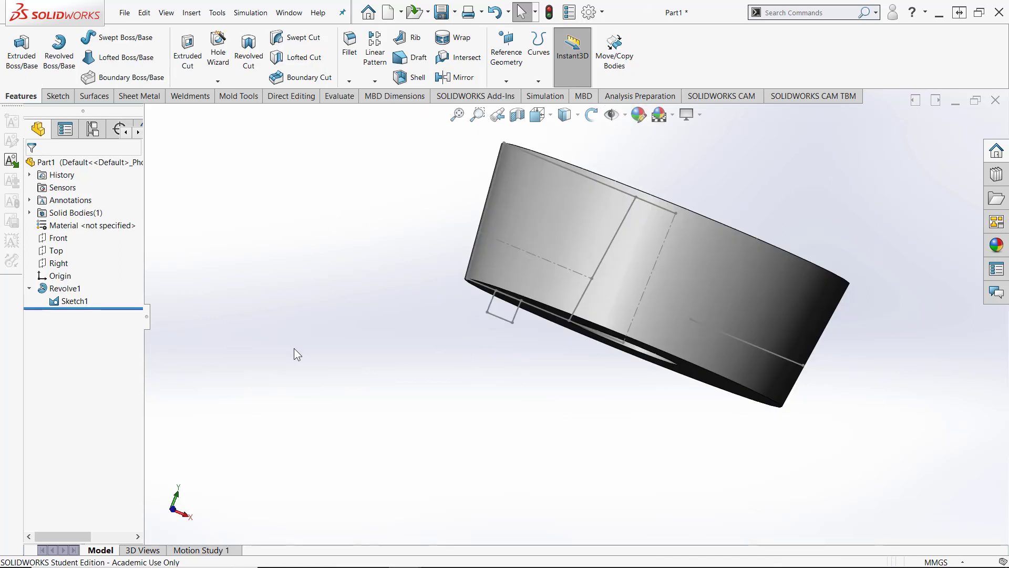
Step: Revolve the small rectangle's contour 360° about its 18 mm inner side, merging the foot with the main body
{"action": "middle_click_drag", "start_coordinate": [294, 348], "coordinate": [329, 354]}
{"action": "left_click", "coordinate": [501, 315]}
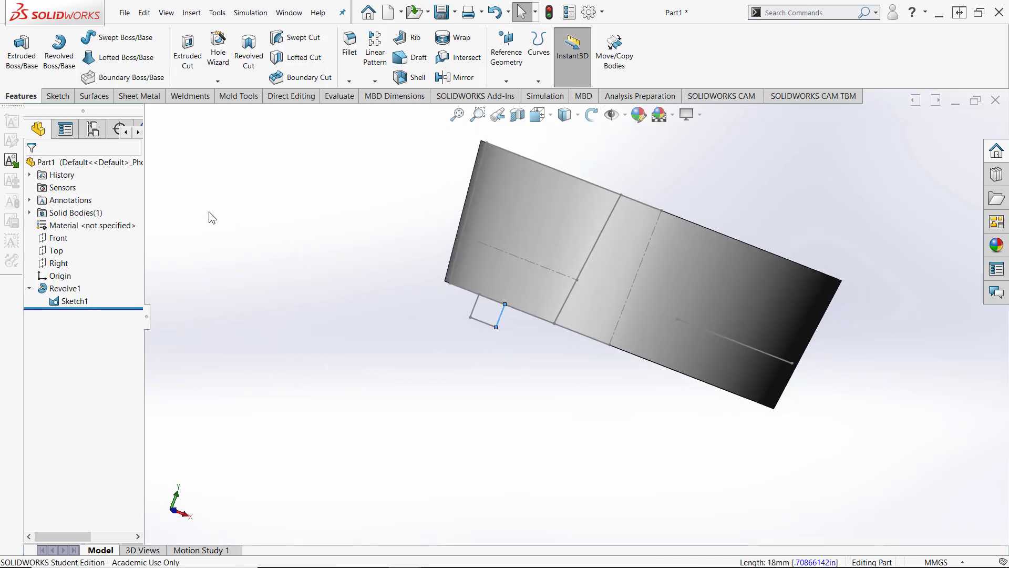
{"action": "left_click", "coordinate": [67, 73]}
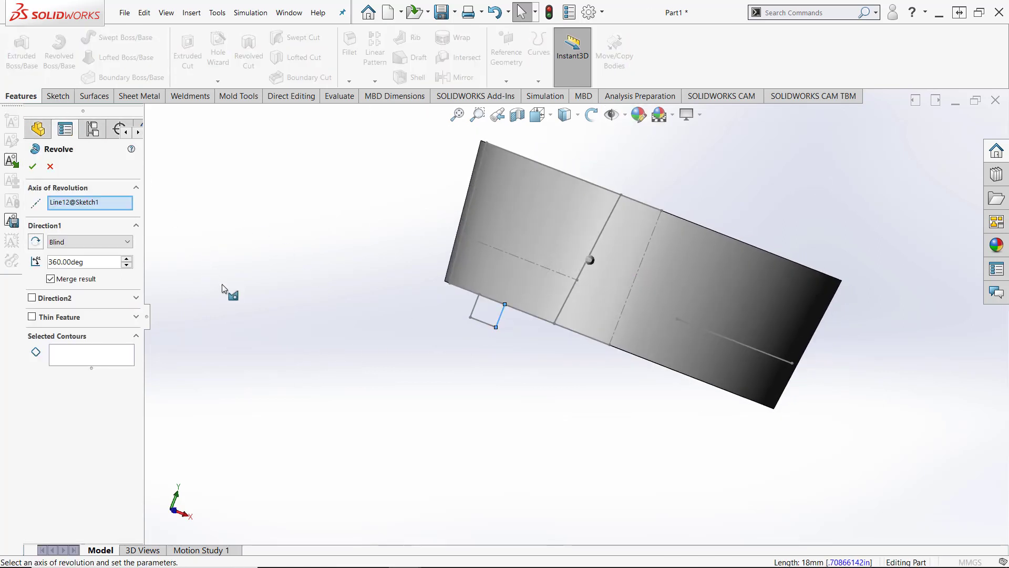
{"action": "left_click", "coordinate": [94, 354]}
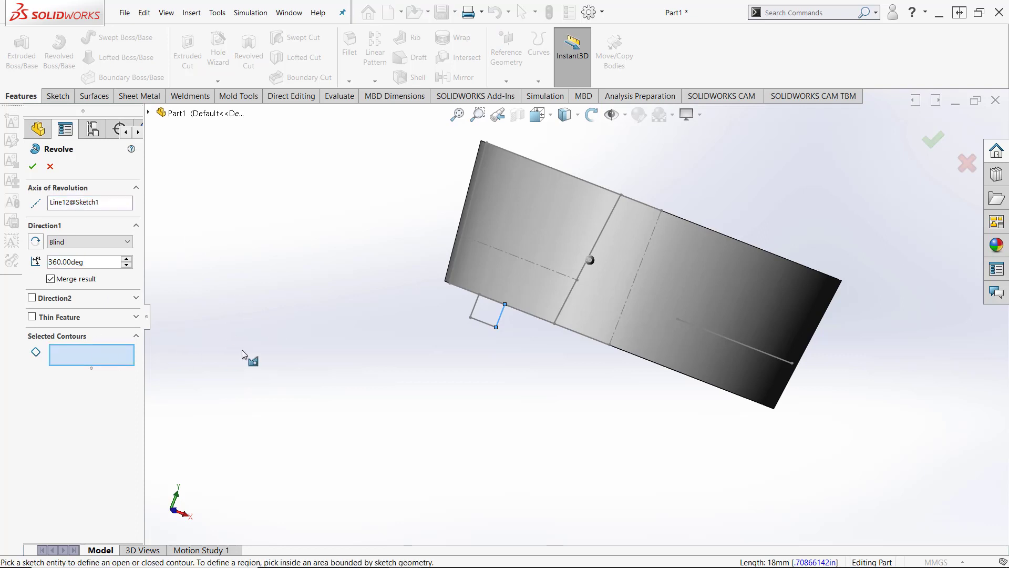
{"action": "left_click", "coordinate": [488, 314]}
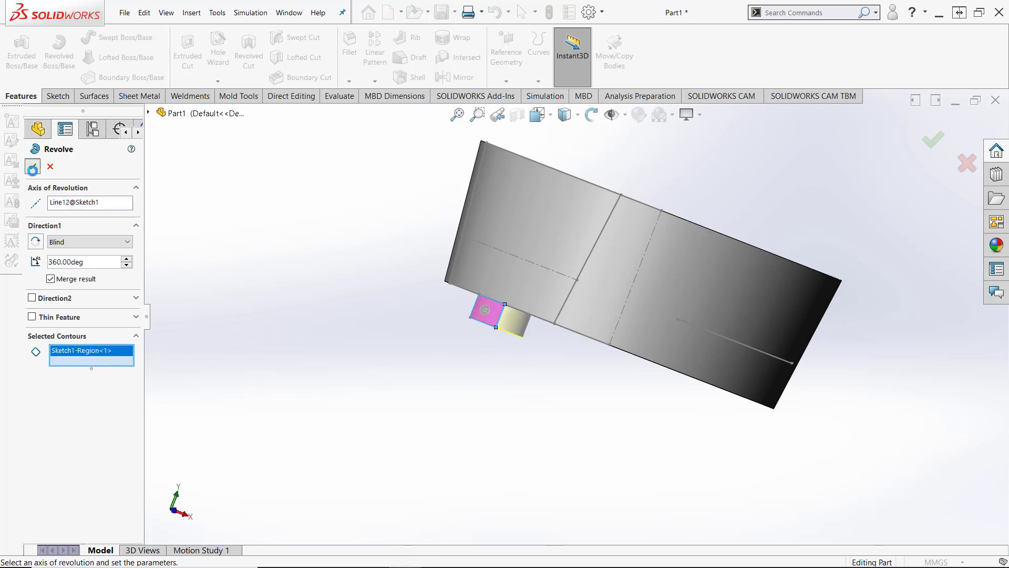
{"action": "left_click", "coordinate": [33, 167]}
Step: Try to fillet the whole bottom face of the body with a 10 mm radius, and undo the fillet
{"action": "middle_click_drag", "start_coordinate": [336, 368], "coordinate": [236, 106]}
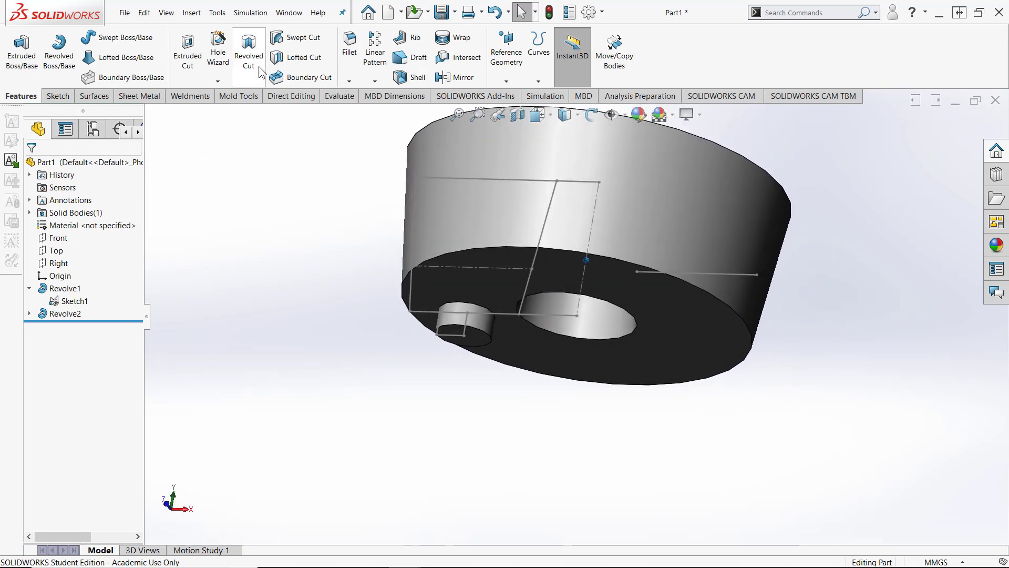
{"action": "left_click", "coordinate": [349, 46]}
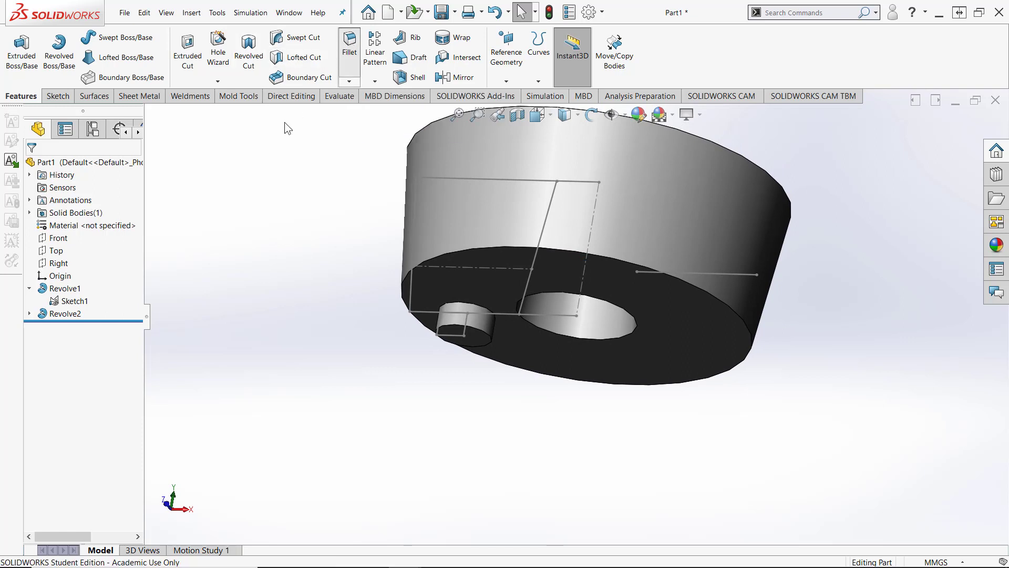
{"action": "left_click", "coordinate": [404, 295]}
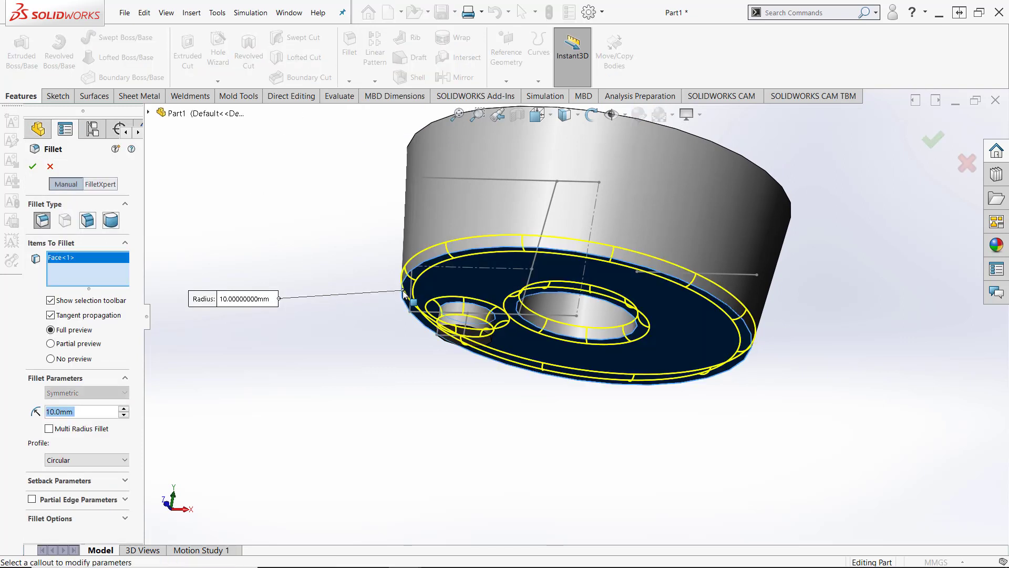
{"action": "left_click", "coordinate": [35, 167]}
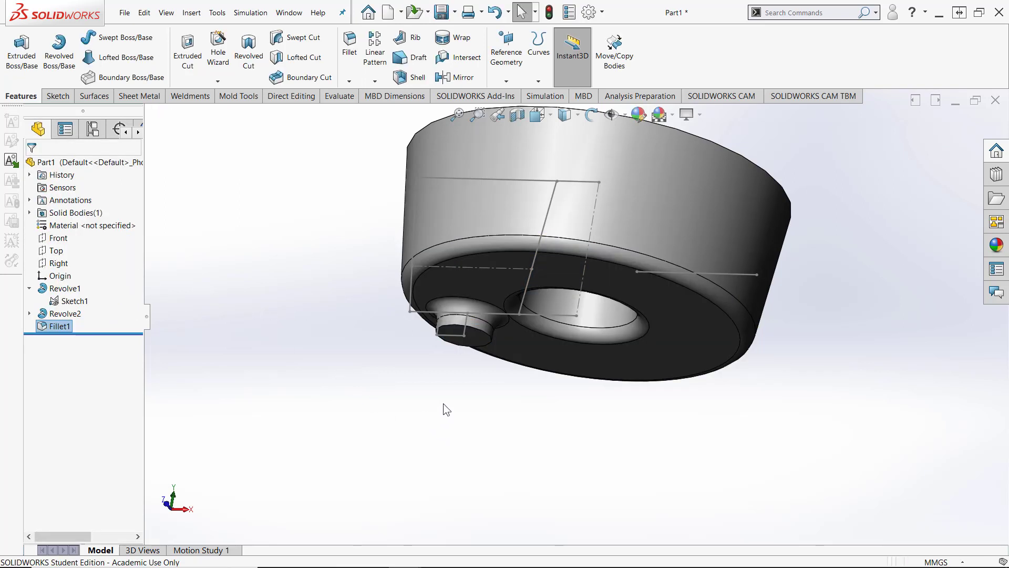
{"action": "left_click", "coordinate": [494, 12]}
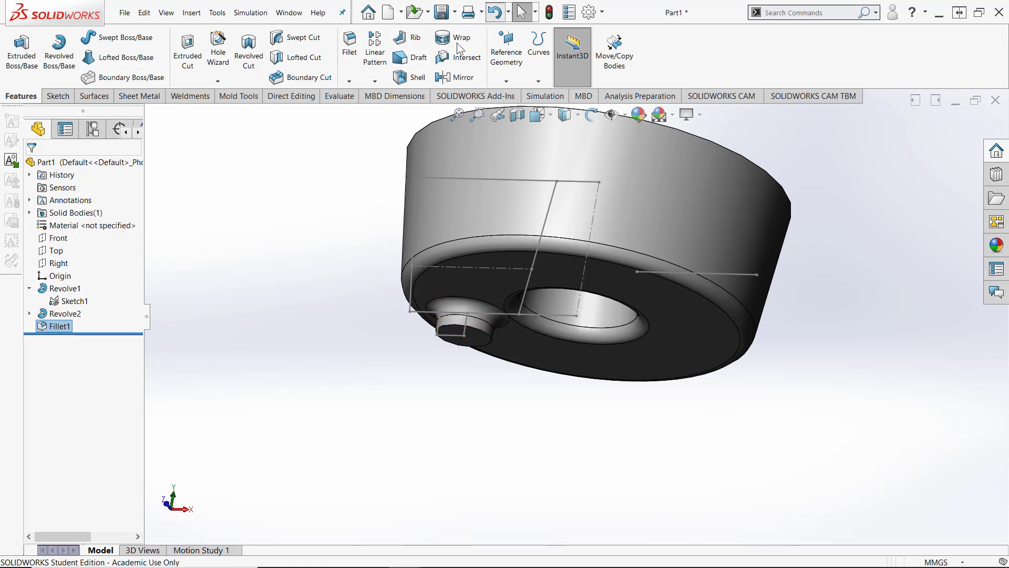
Step: Fillet the outer edge of the body's bottom face with a 10 mm radius
{"action": "left_click", "coordinate": [404, 282]}
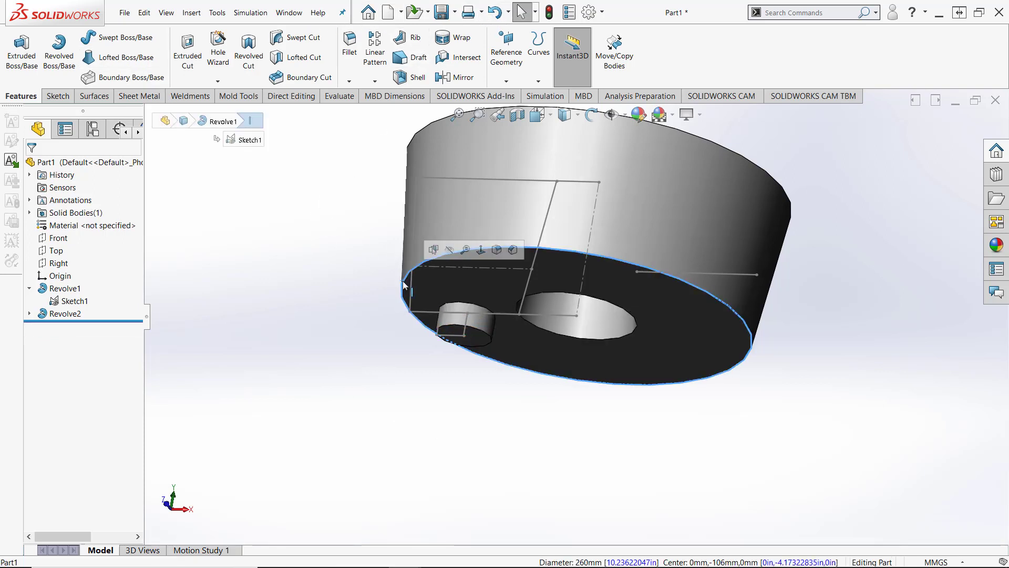
{"action": "left_click", "coordinate": [495, 251]}
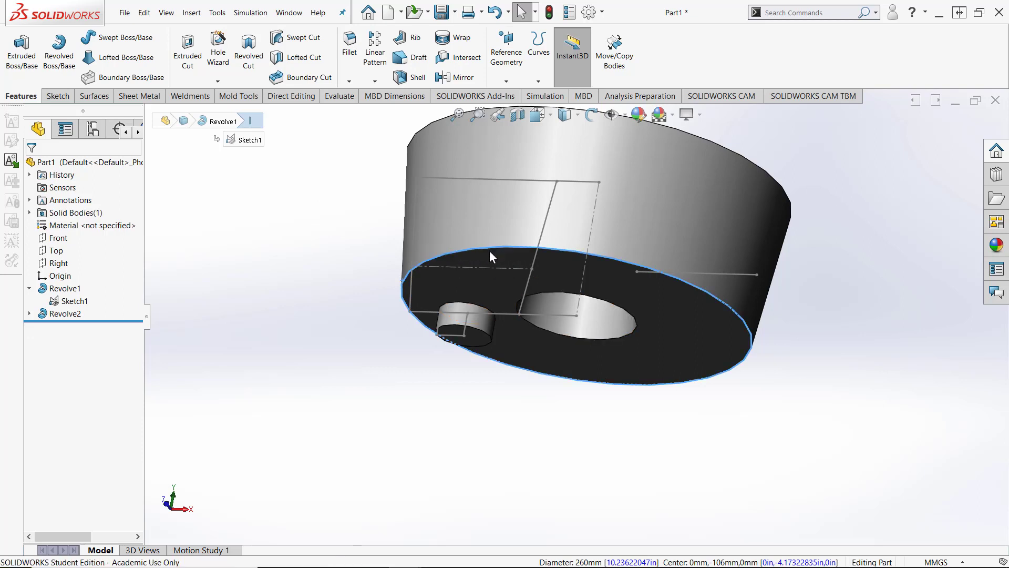
{"action": "right_click", "coordinate": [275, 318]}
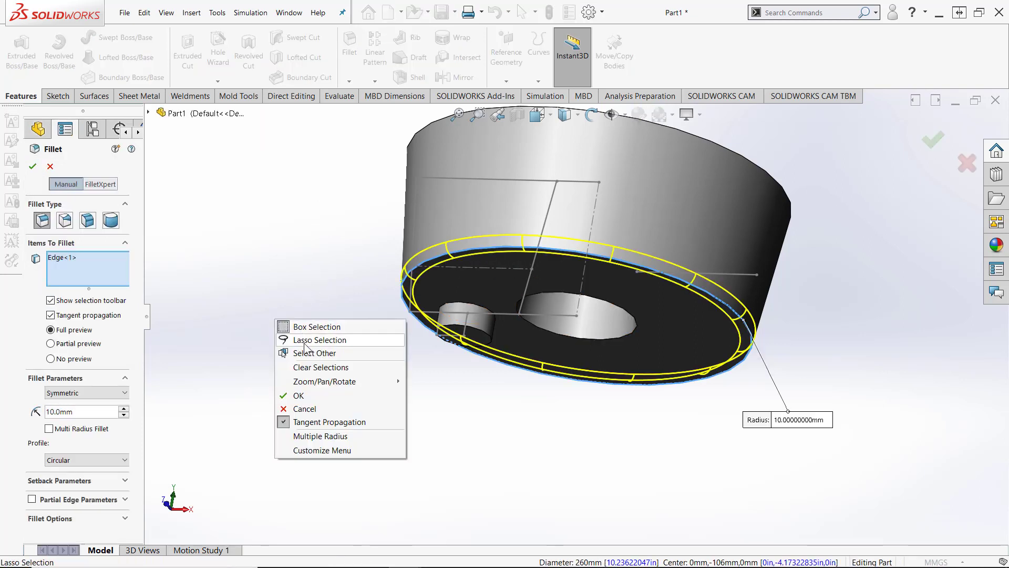
{"action": "left_click", "coordinate": [307, 392]}
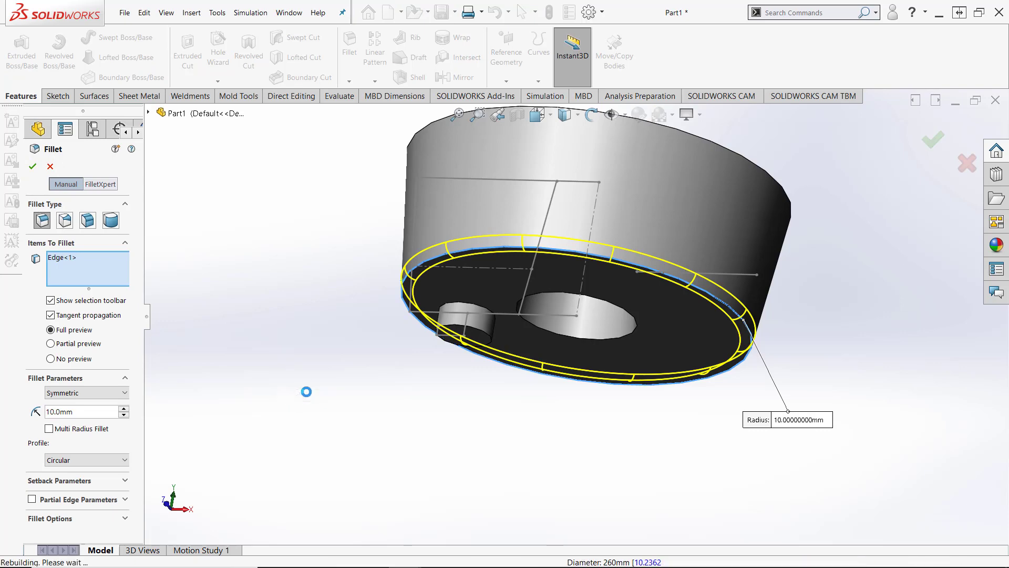
Step: Fillet the bottom edge of the central hole with an 8 mm radius
{"action": "left_click", "coordinate": [582, 341]}
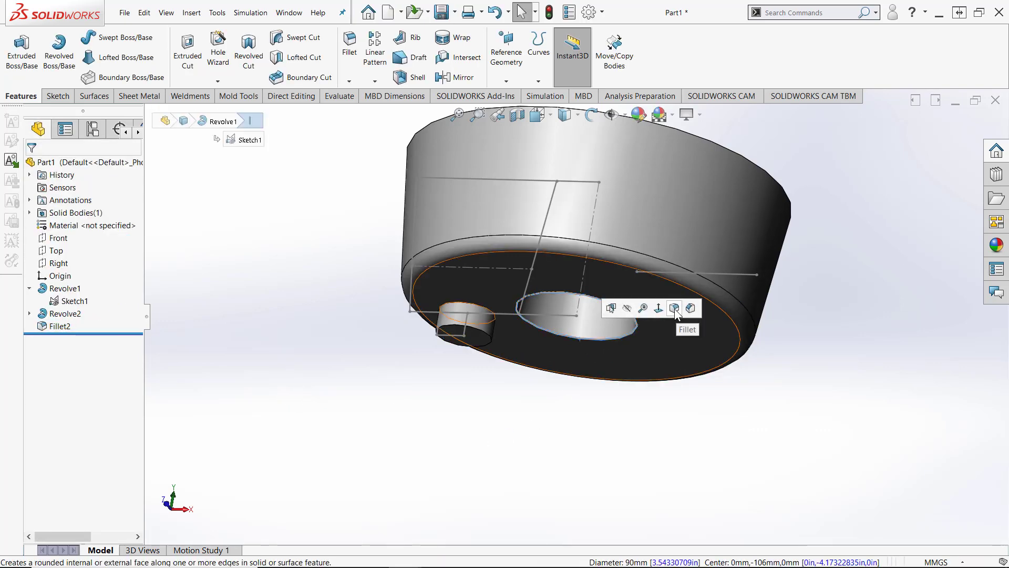
{"action": "key", "text": "Return"}
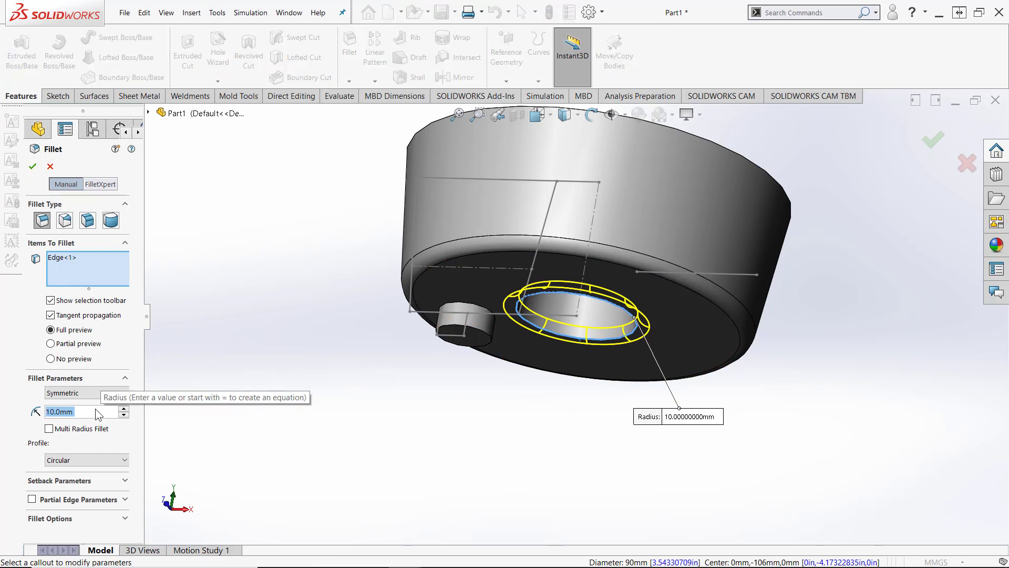
{"action": "type", "text": "8"}
{"action": "key", "text": "Return"}
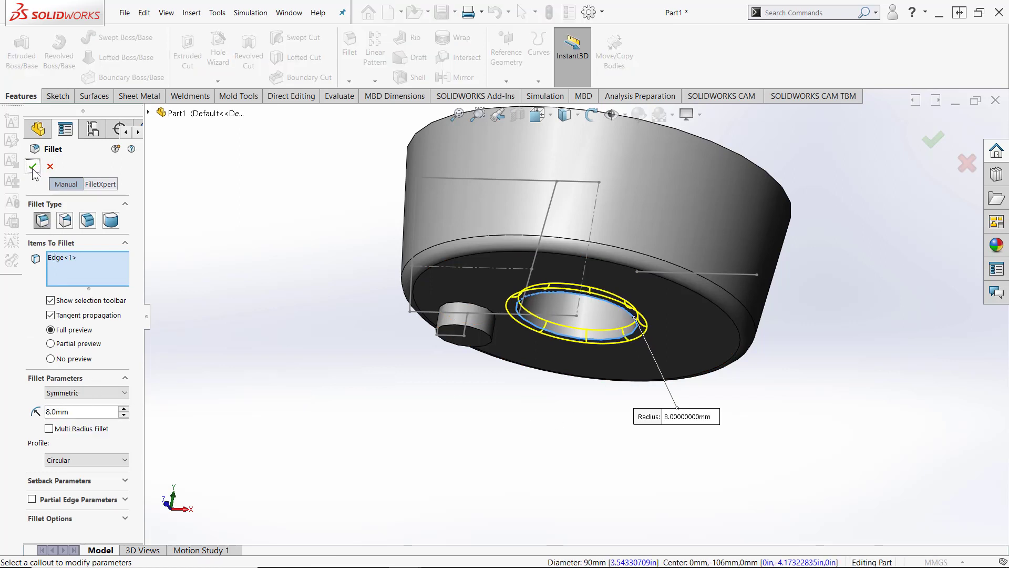
{"action": "left_click", "coordinate": [33, 171]}
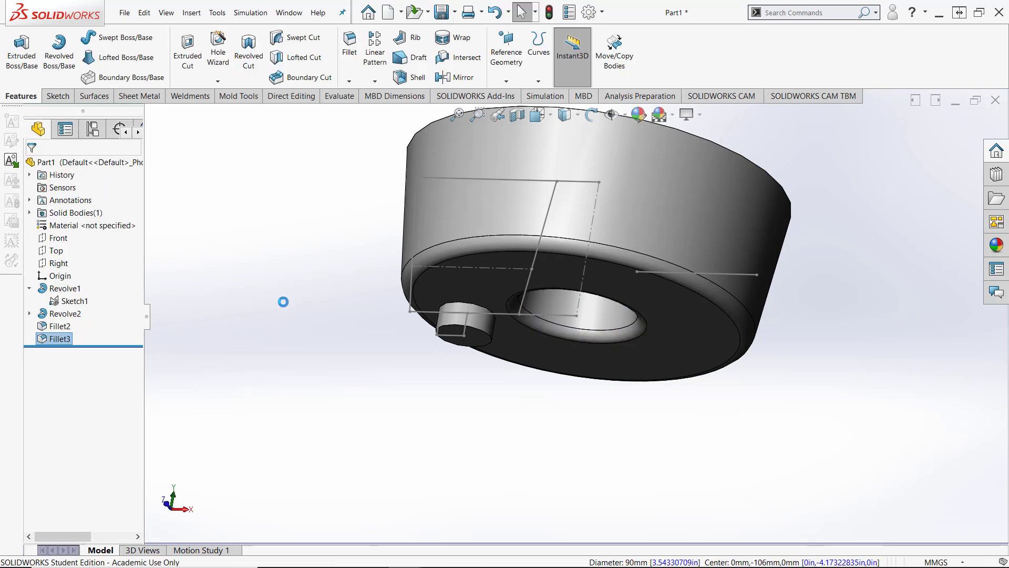
Step: Fillet the edge where the small round foot meets the body's bottom face
{"action": "left_click", "coordinate": [472, 307]}
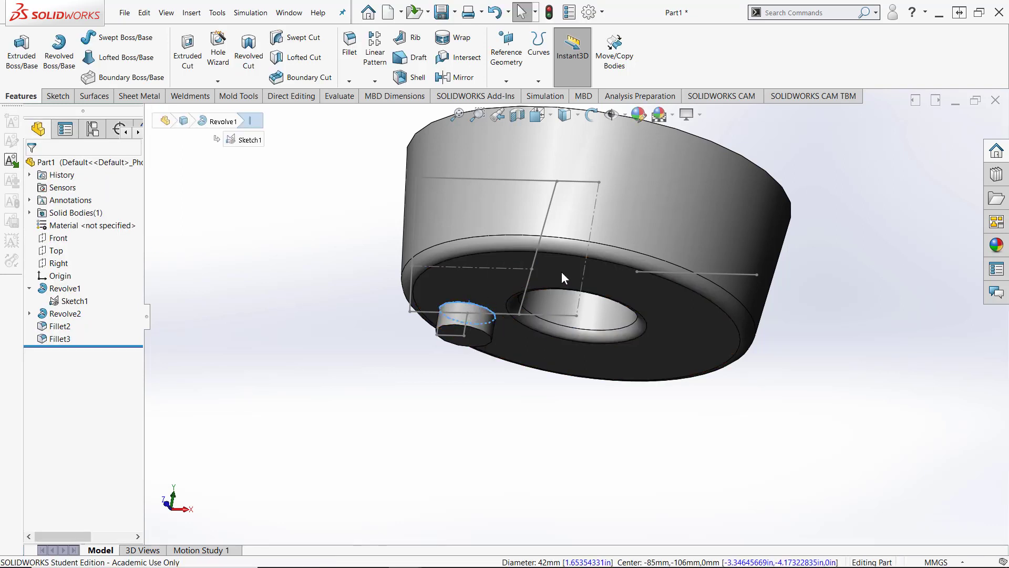
{"action": "left_click", "coordinate": [563, 271]}
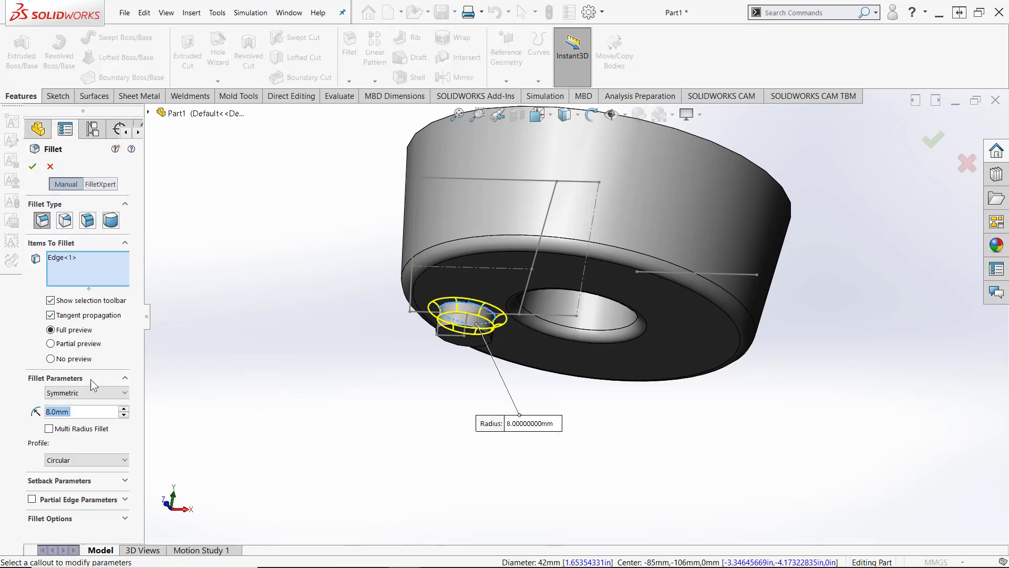
{"action": "key", "text": "Return"}
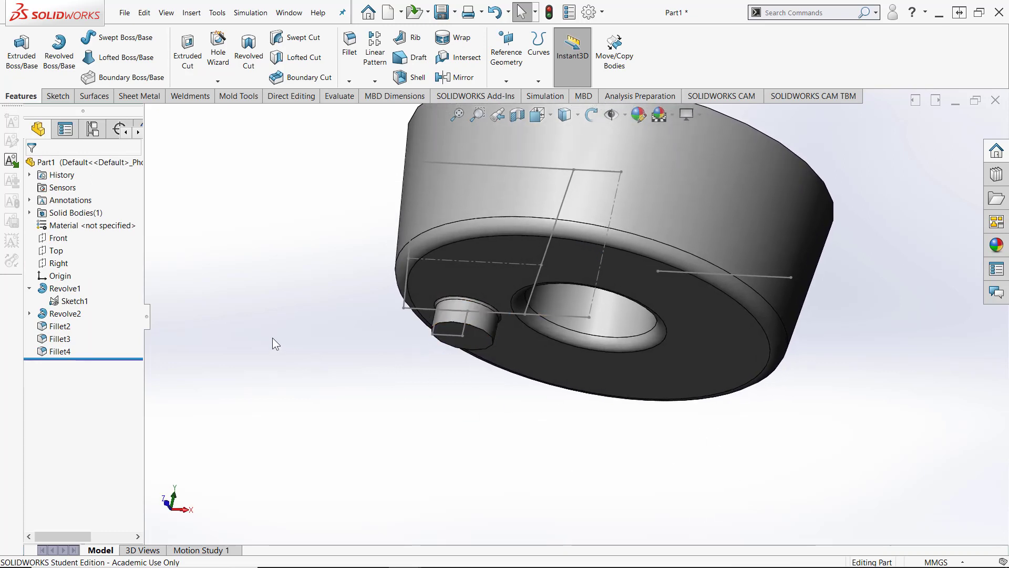
Step: Create a circular pattern of the foot and its fillet around the central hole, with 5 equally spaced instances over 360°
{"action": "left_click", "coordinate": [375, 81]}
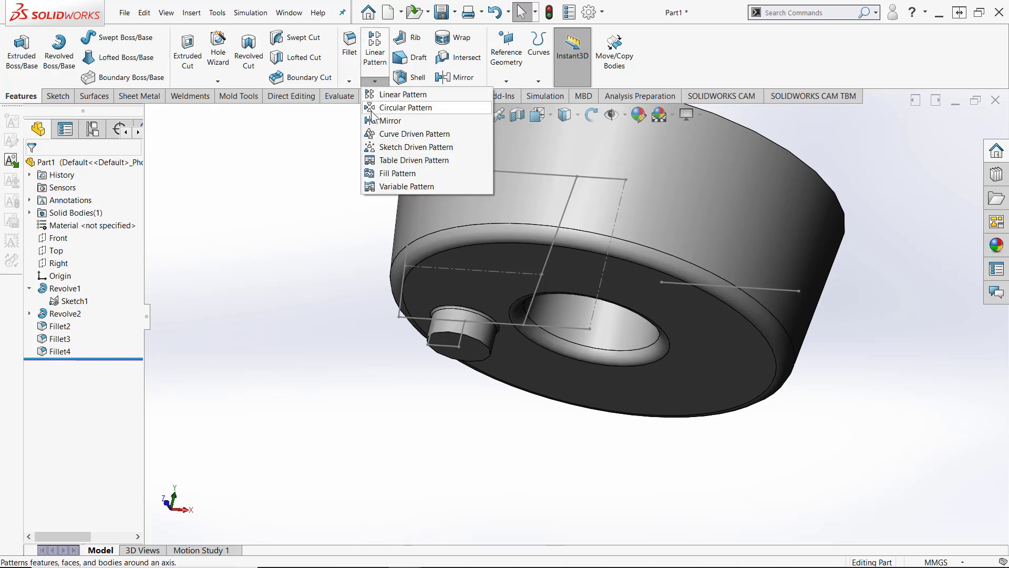
{"action": "left_click", "coordinate": [387, 105]}
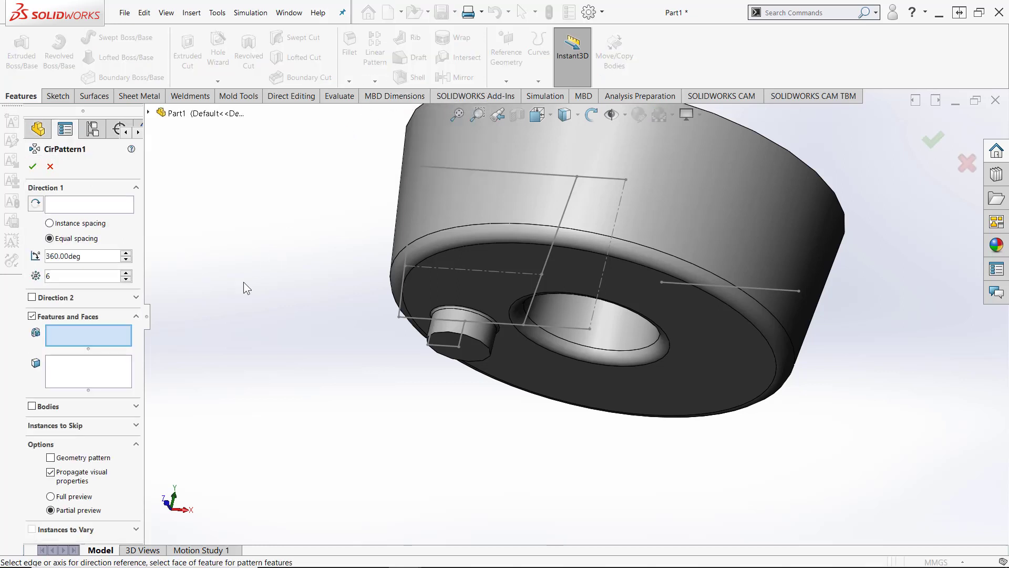
{"action": "left_click", "coordinate": [478, 334]}
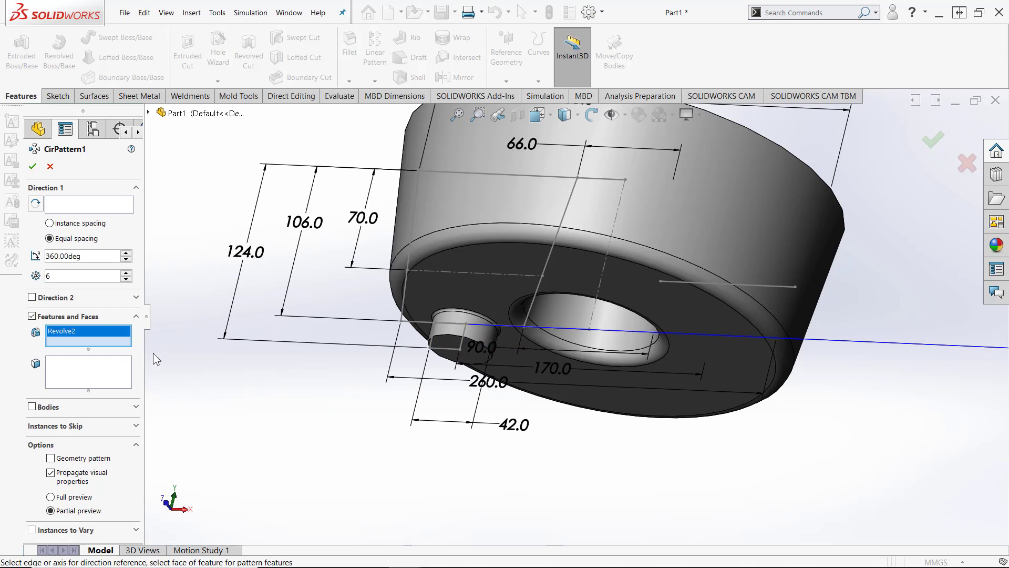
{"action": "left_click", "coordinate": [149, 112]}
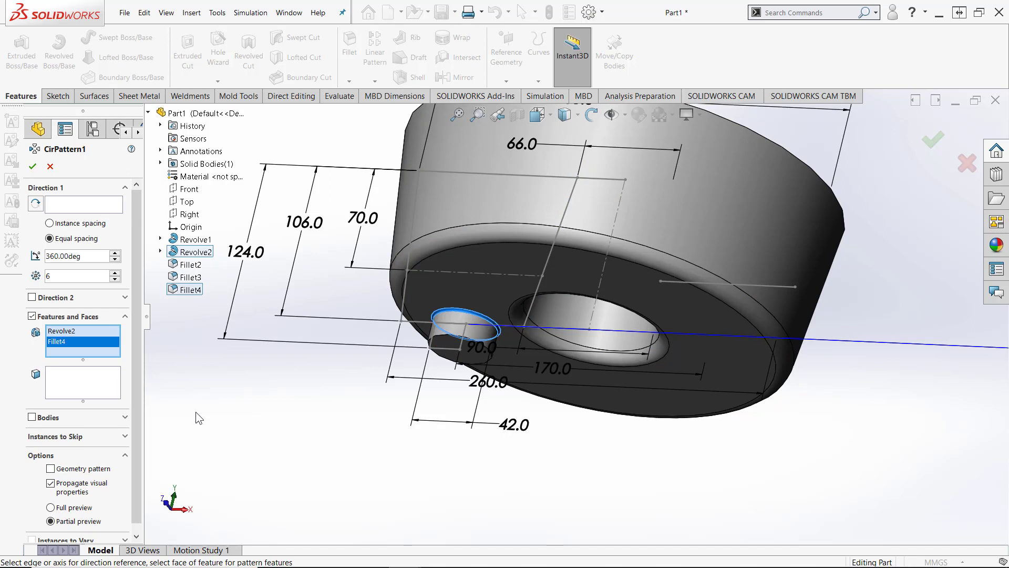
{"action": "left_click", "coordinate": [65, 206]}
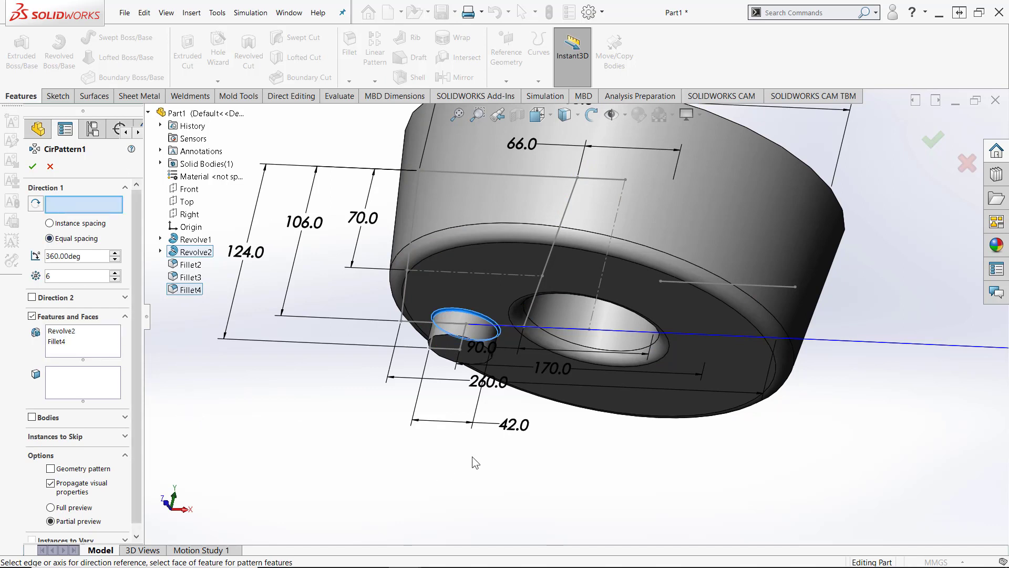
{"action": "left_click", "coordinate": [576, 320]}
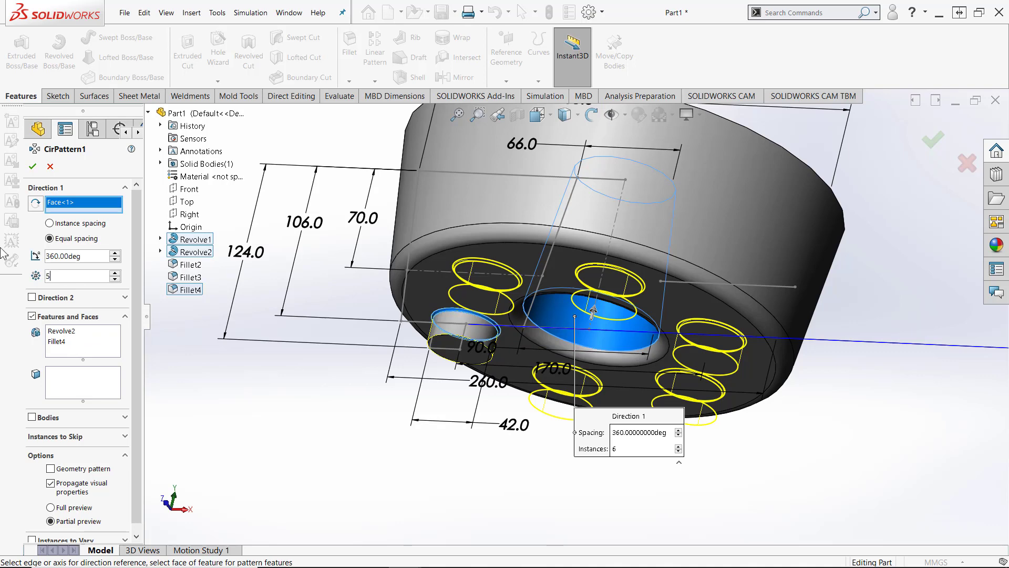
{"action": "left_click", "coordinate": [33, 166]}
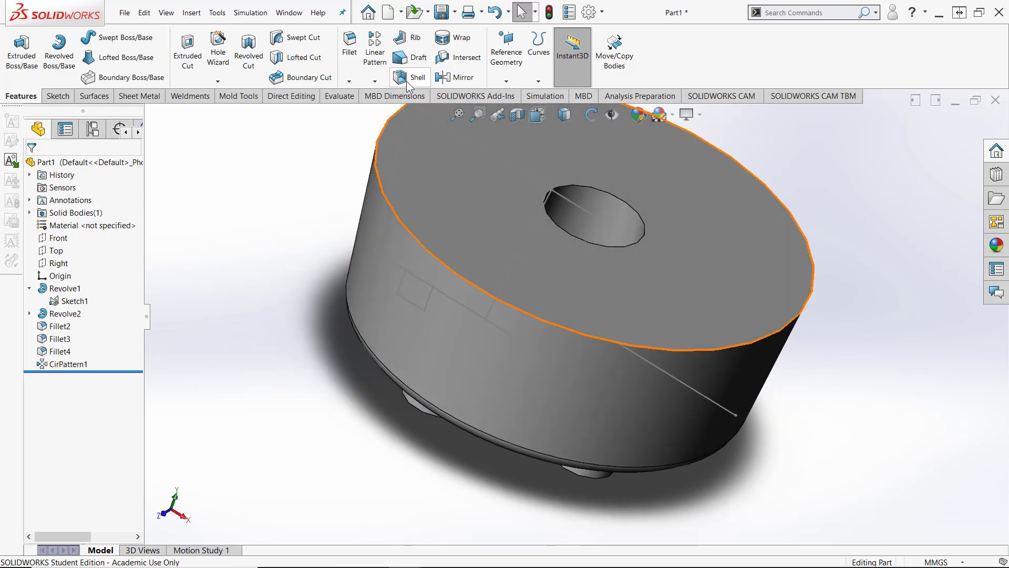
Step: Shell the body to a 3.5 mm thickness, removing the large face opposite the feet and the end faces of all five feet
{"action": "left_click", "coordinate": [427, 196]}
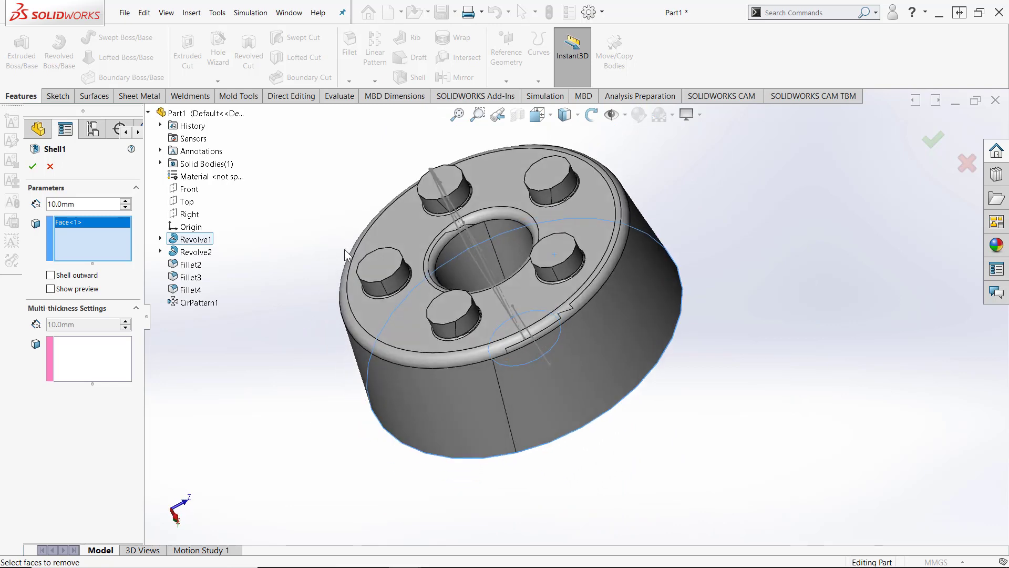
{"action": "left_click", "coordinate": [381, 264]}
{"action": "left_click", "coordinate": [460, 181]}
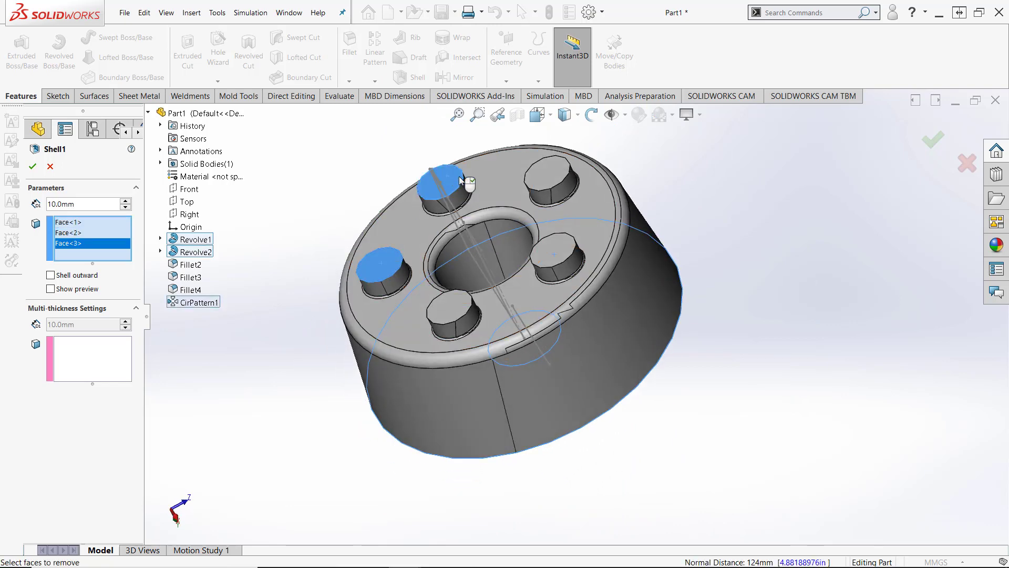
{"action": "left_click", "coordinate": [544, 175]}
{"action": "left_click", "coordinate": [553, 245]}
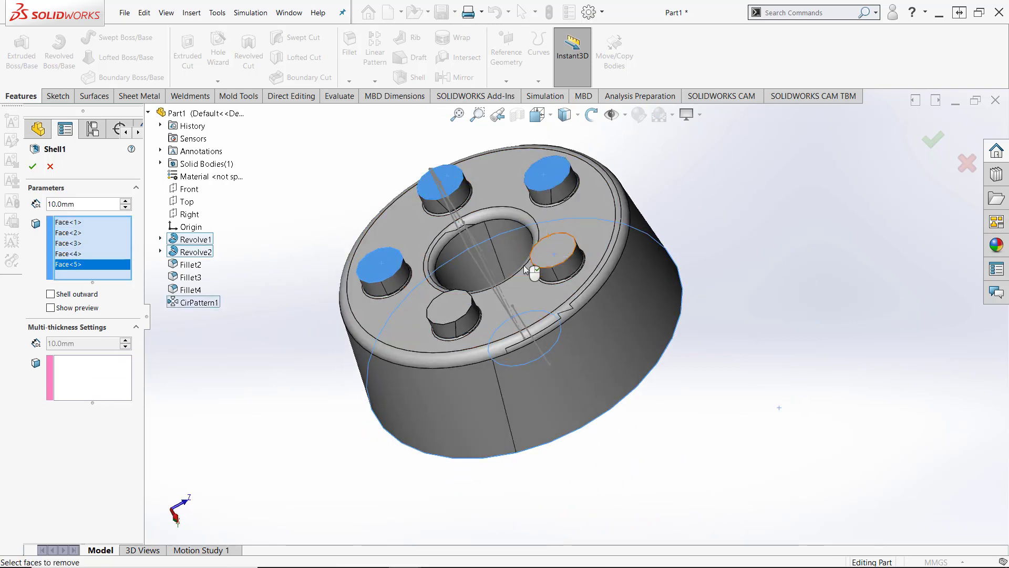
{"action": "left_click", "coordinate": [445, 305]}
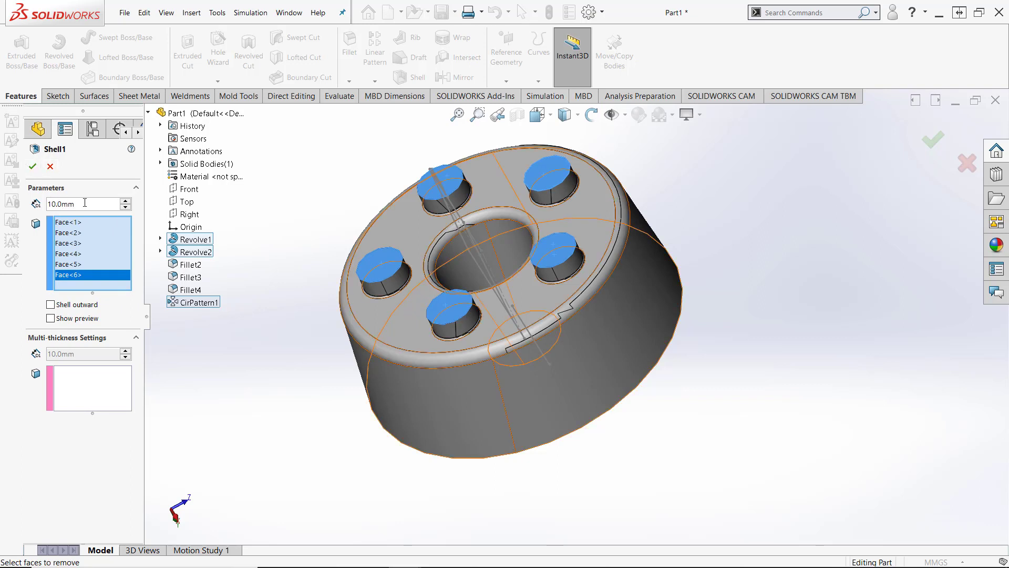
{"action": "type", "text": "3"}
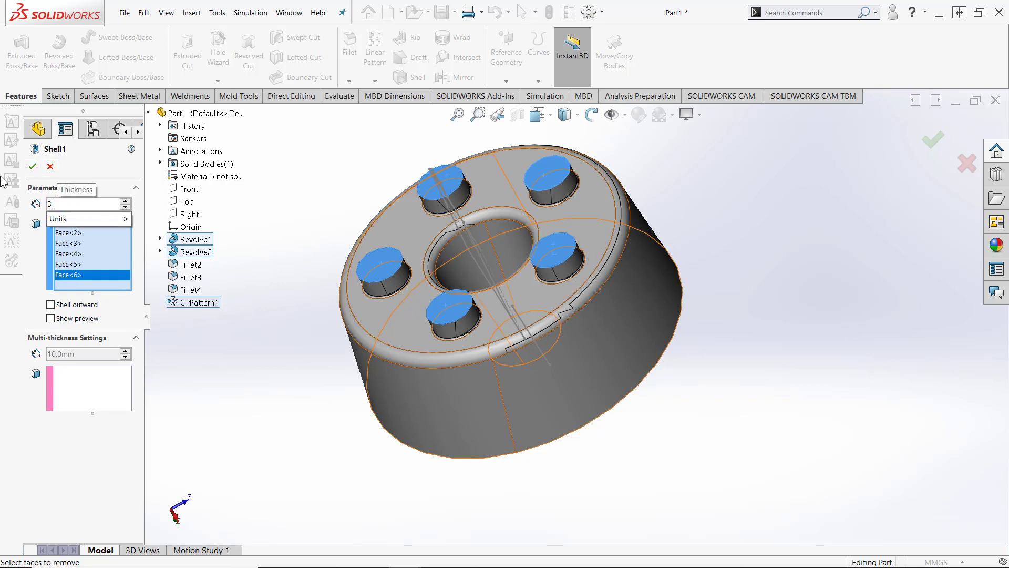
{"action": "type", "text": ".5"}
{"action": "key", "text": "Return"}
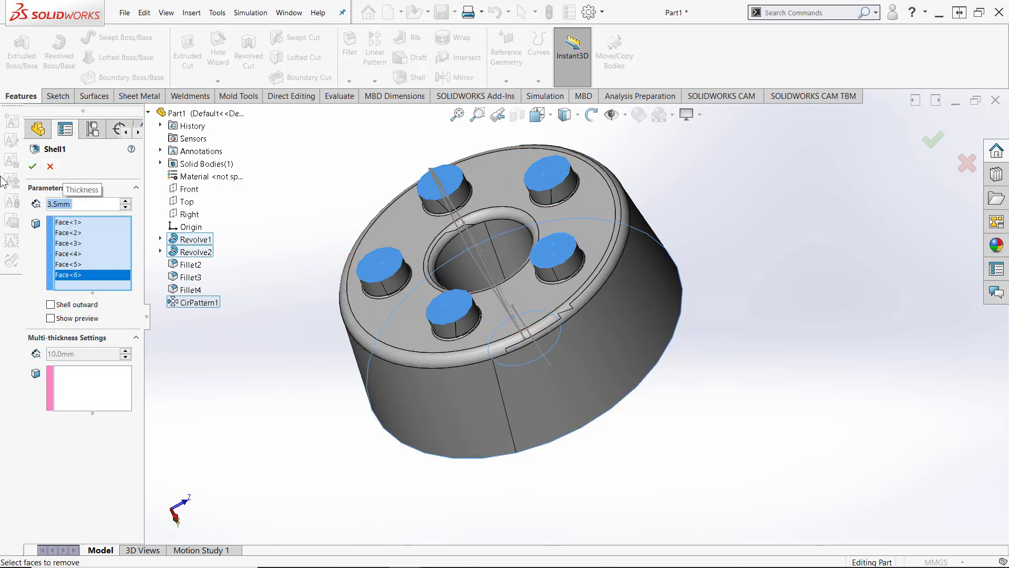
{"action": "left_click", "coordinate": [33, 166]}
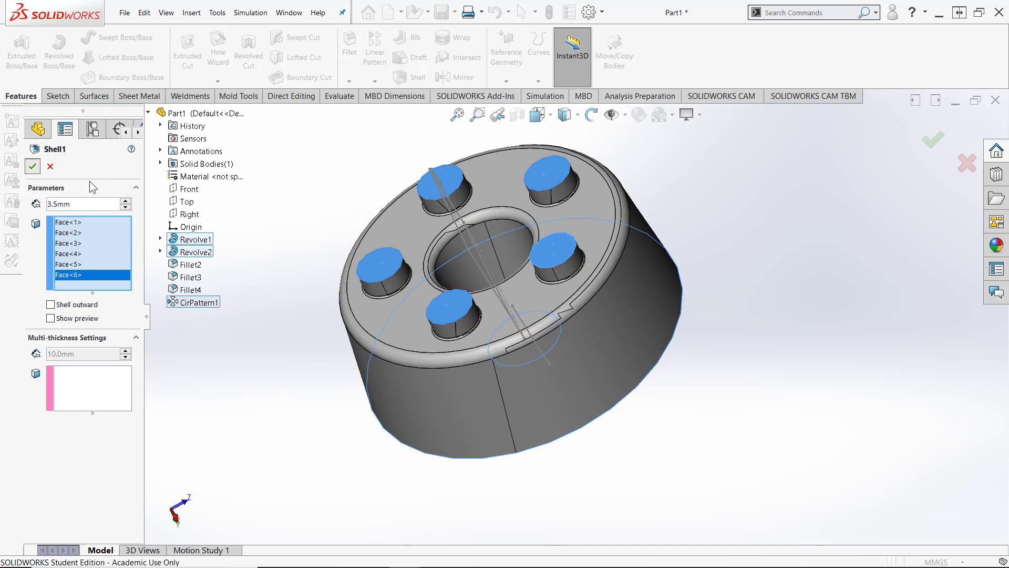
Step: Start a rib from the body's profile sketch, using only the separate line between the central hub and outer wall as contour
{"action": "middle_click_drag", "start_coordinate": [302, 264], "coordinate": [293, 315]}
{"action": "left_click", "coordinate": [622, 311]}
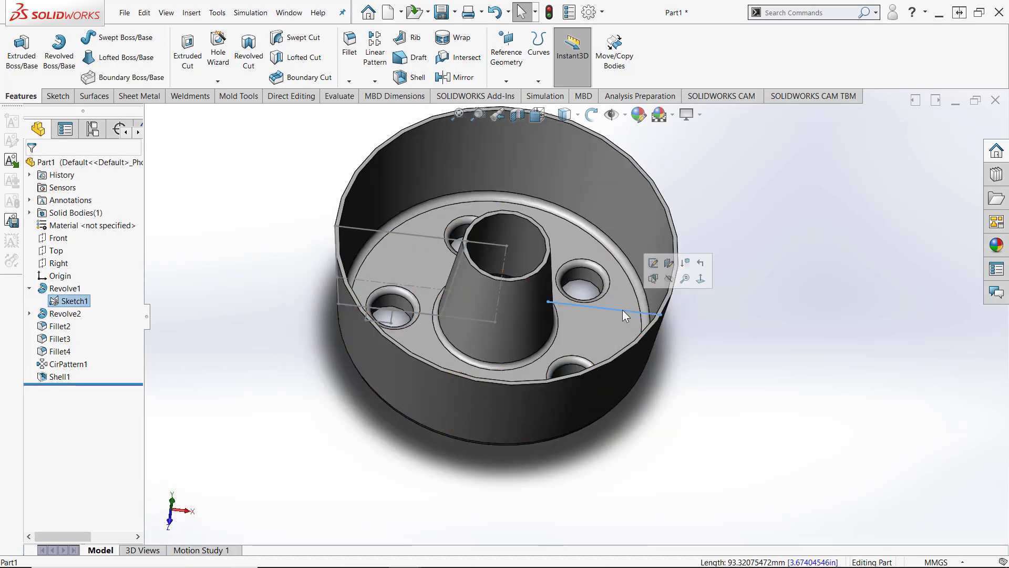
{"action": "left_click", "coordinate": [415, 40]}
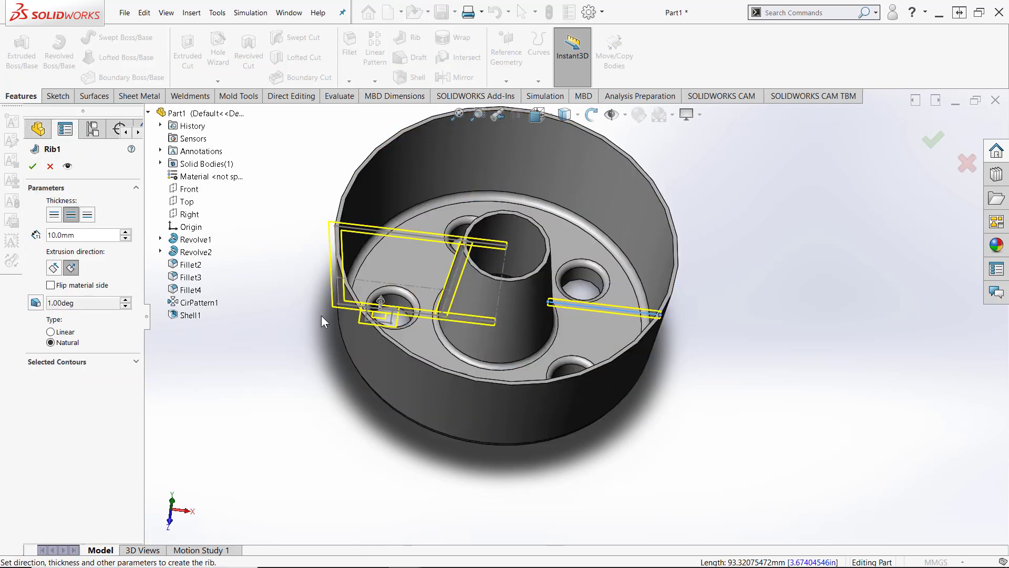
{"action": "left_click", "coordinate": [136, 362]}
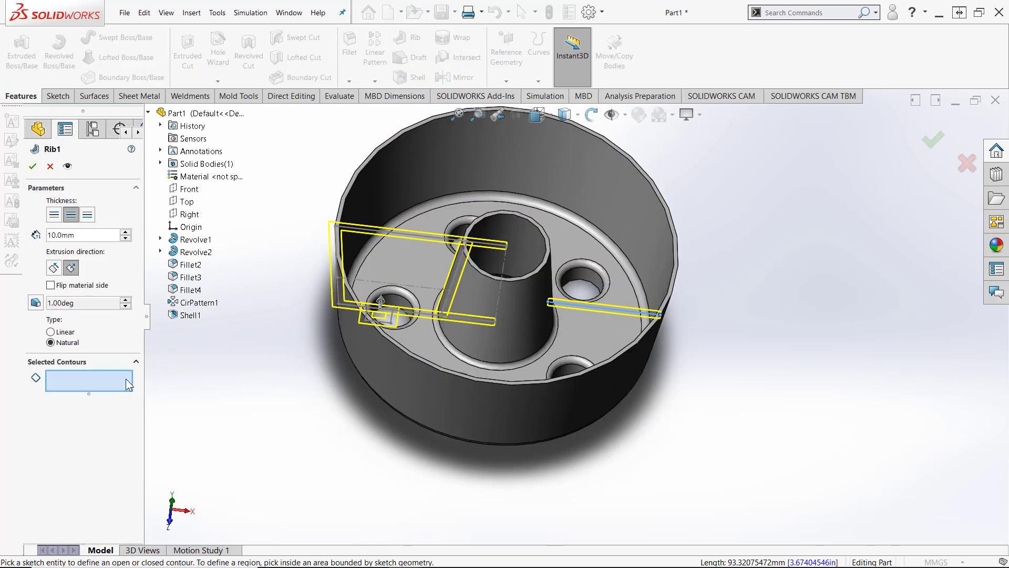
{"action": "right_click", "coordinate": [115, 388]}
{"action": "left_click", "coordinate": [169, 390]}
{"action": "left_click", "coordinate": [611, 310]}
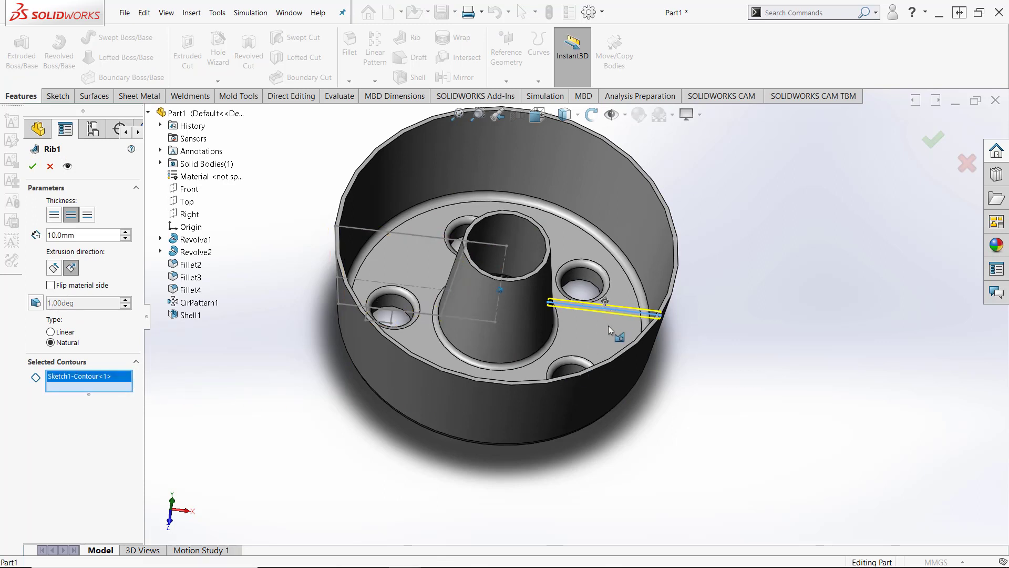
Step: Extrude the rib parallel to the sketch, with its material side flipped toward the body's floor
{"action": "mouse_move", "coordinate": [614, 330]}
{"action": "middle_mouse_down"}
{"action": "mouse_move", "coordinate": [604, 351]}
{"action": "mouse_move", "coordinate": [604, 330]}
{"action": "mouse_move", "coordinate": [631, 298]}
{"action": "mouse_move", "coordinate": [605, 284]}
{"action": "middle_mouse_up"}
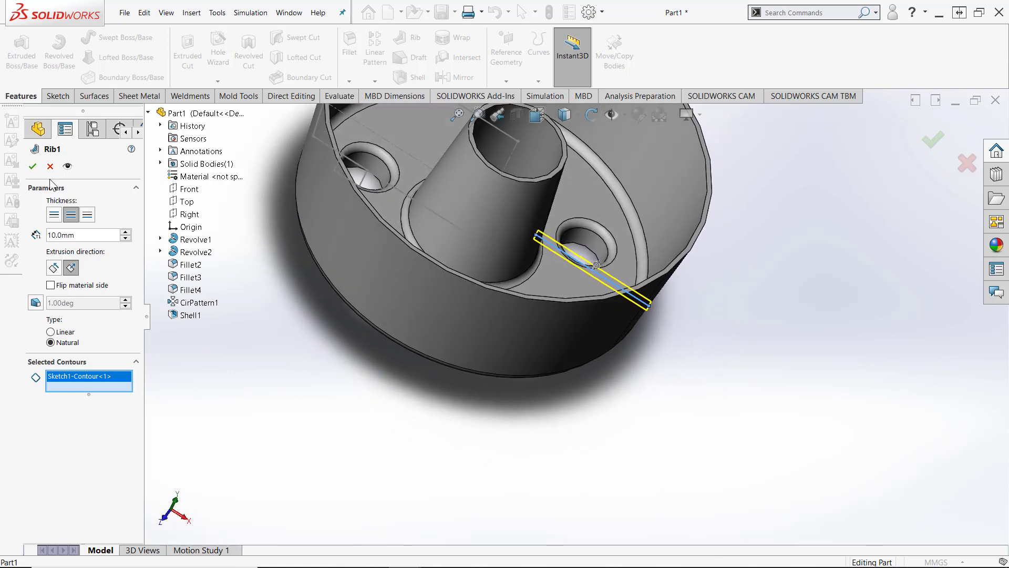
{"action": "left_click", "coordinate": [55, 268]}
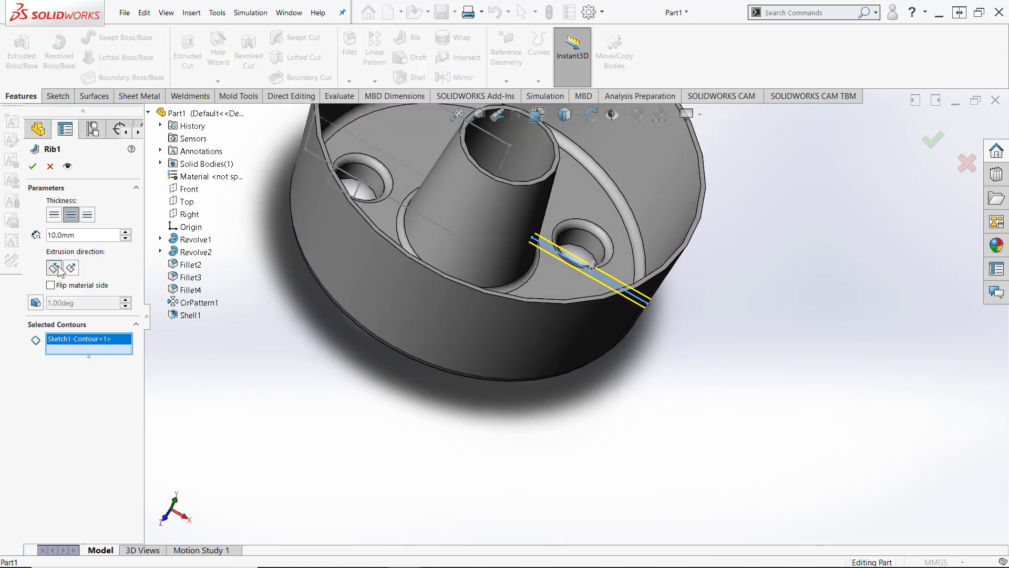
{"action": "middle_click_drag", "start_coordinate": [603, 271], "coordinate": [616, 291]}
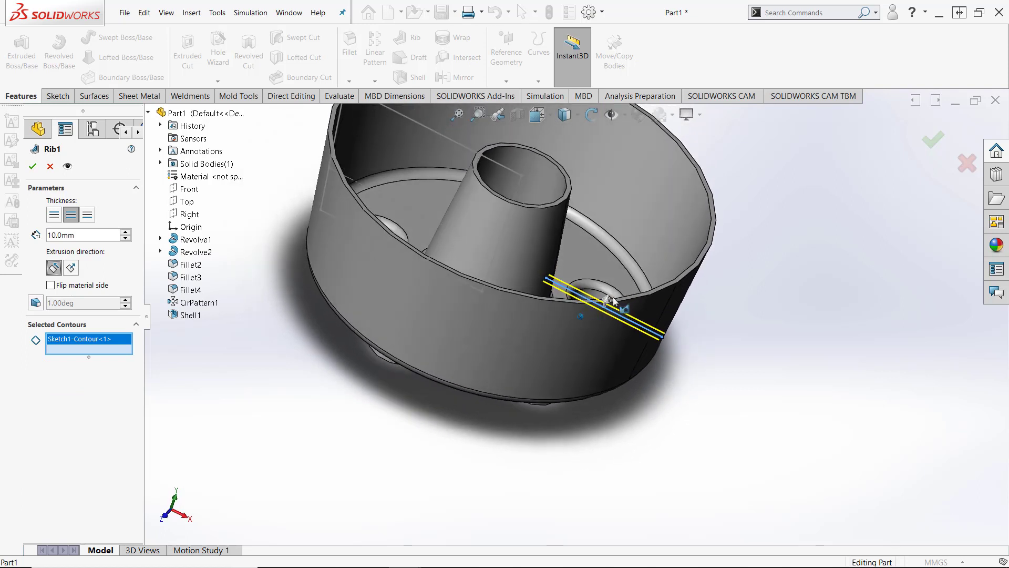
{"action": "left_click", "coordinate": [607, 303]}
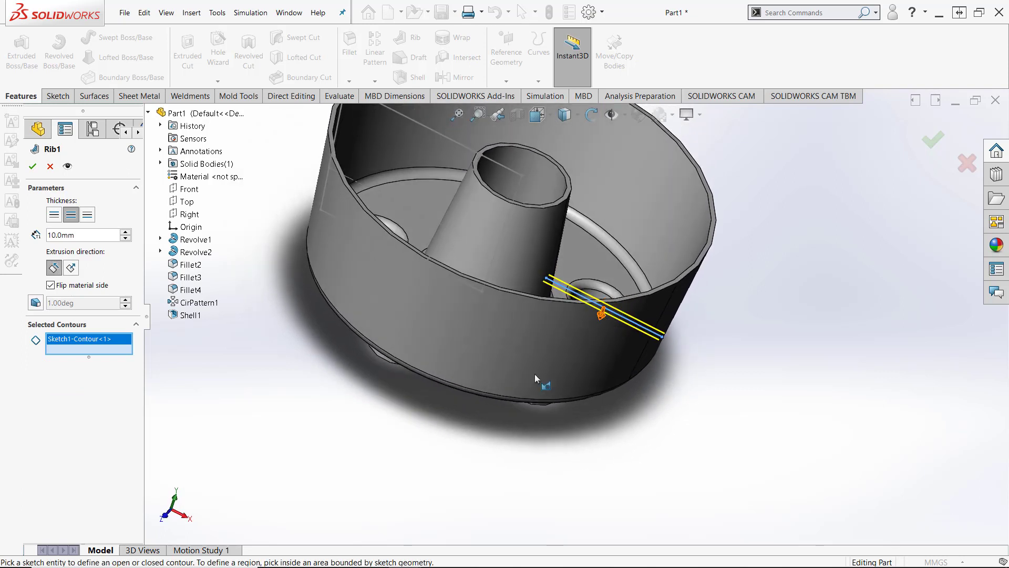
{"action": "middle_click_drag", "start_coordinate": [325, 342], "coordinate": [322, 348]}
{"action": "left_click", "coordinate": [35, 167]}
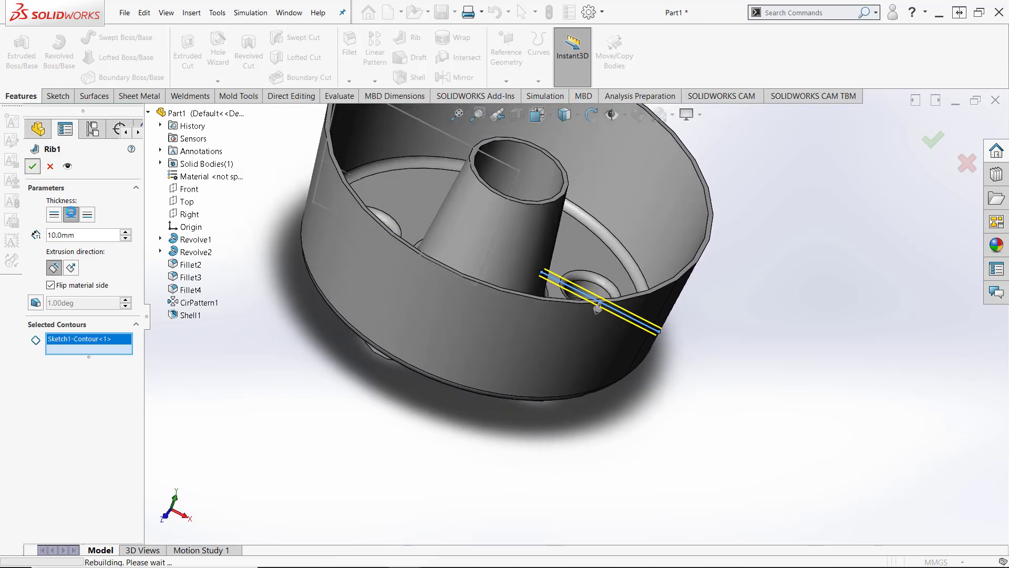
Step: Set the rib's thickness to 3.5 mm
{"action": "middle_click_drag", "start_coordinate": [362, 487], "coordinate": [410, 399]}
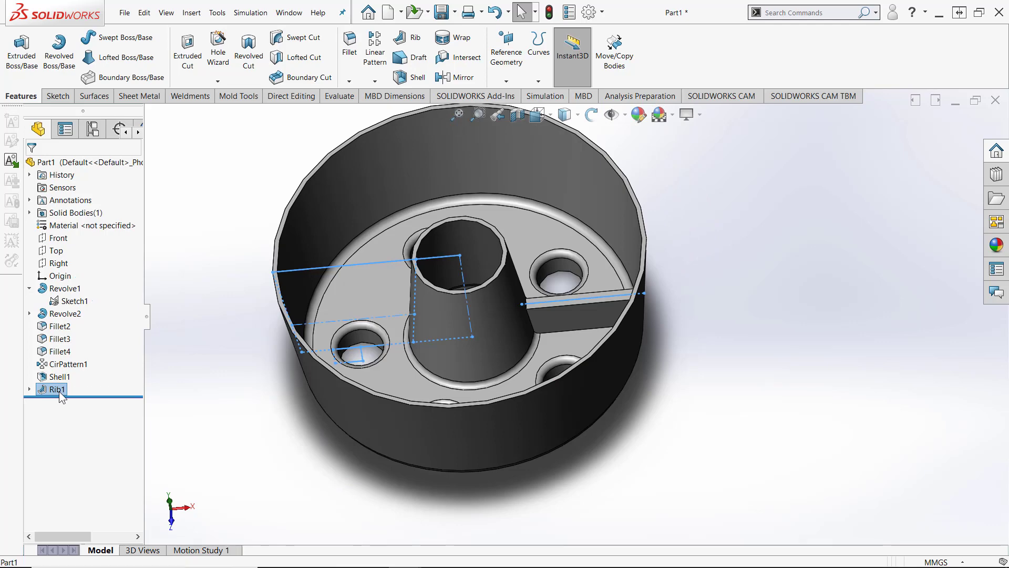
{"action": "right_click", "coordinate": [60, 392]}
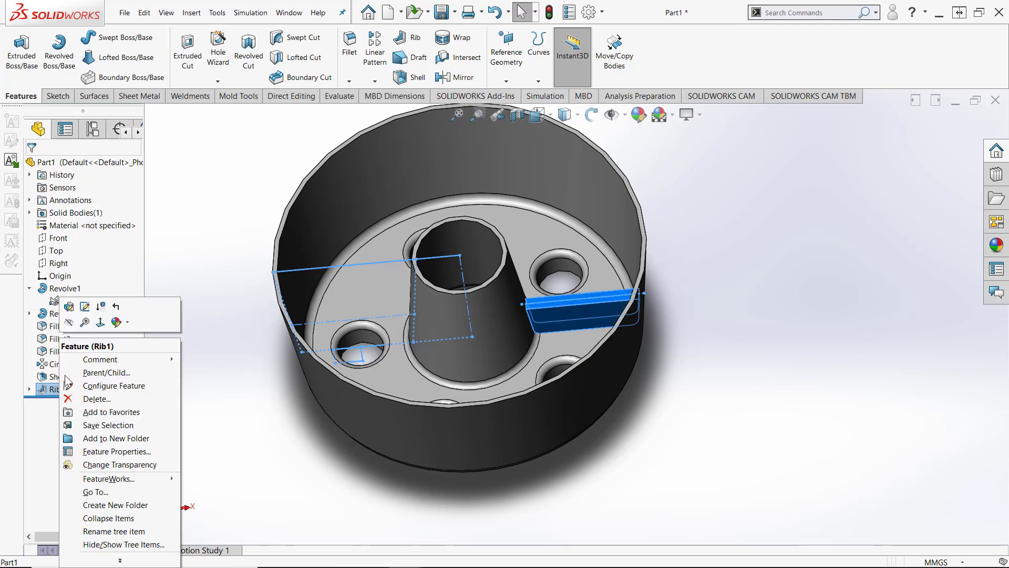
{"action": "left_click", "coordinate": [69, 307]}
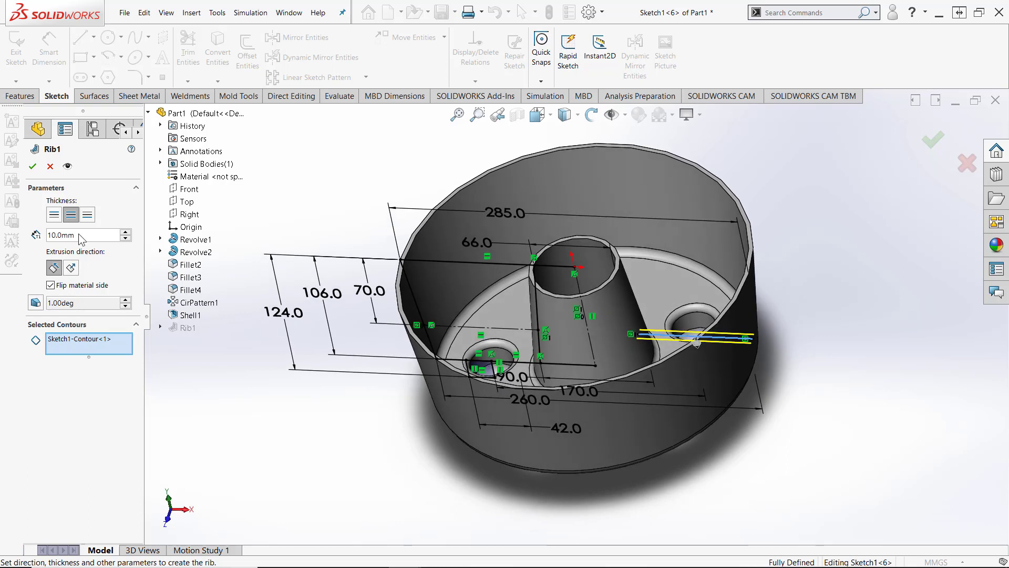
{"action": "type", "text": "3."}
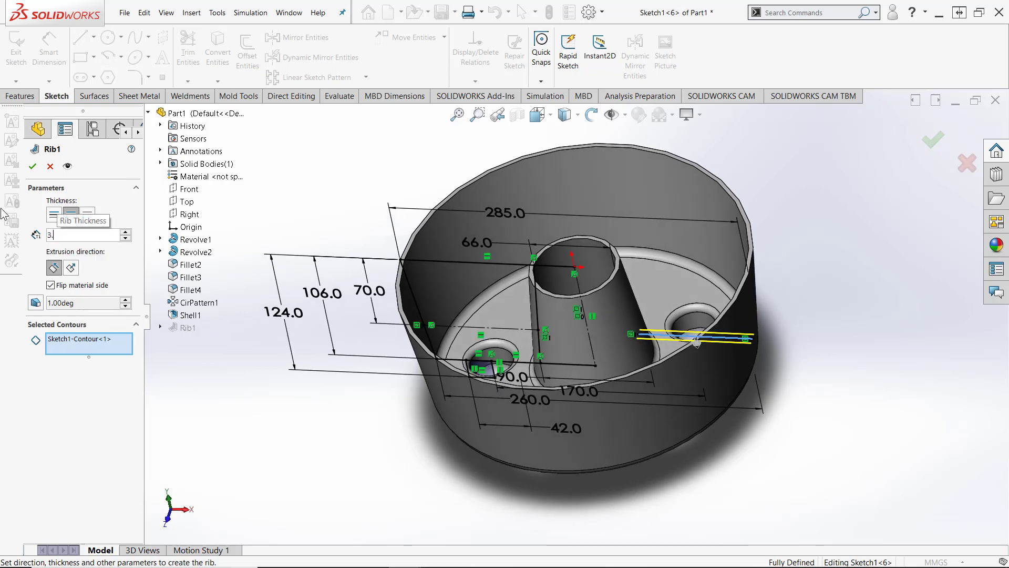
{"action": "type", "text": "5"}
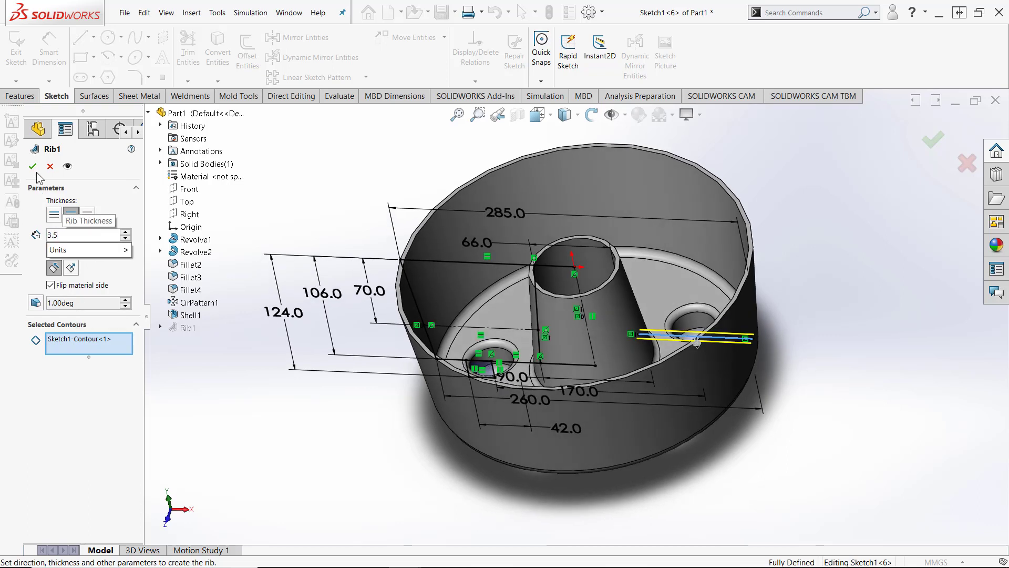
{"action": "key", "text": "Return"}
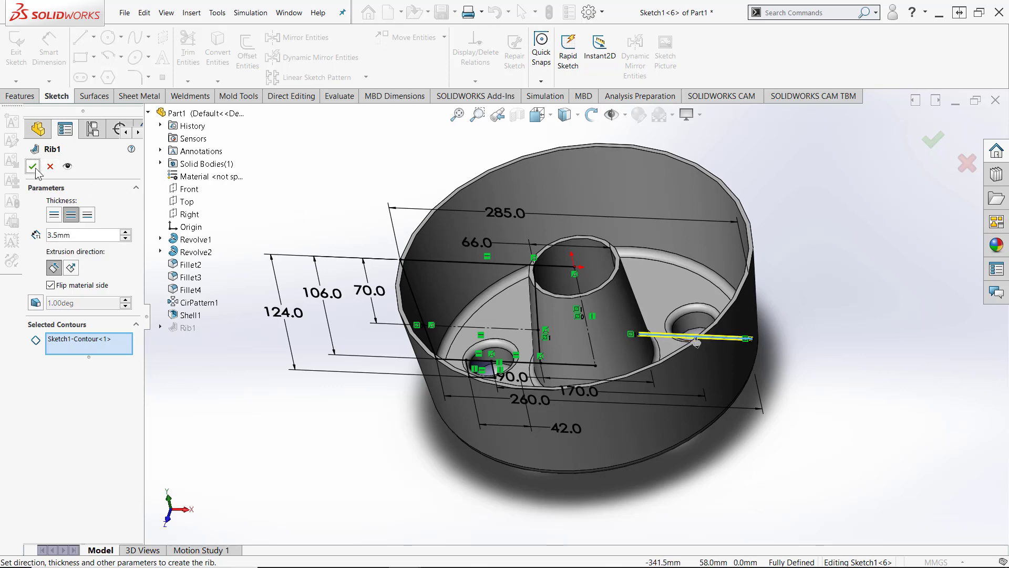
{"action": "left_click", "coordinate": [33, 167]}
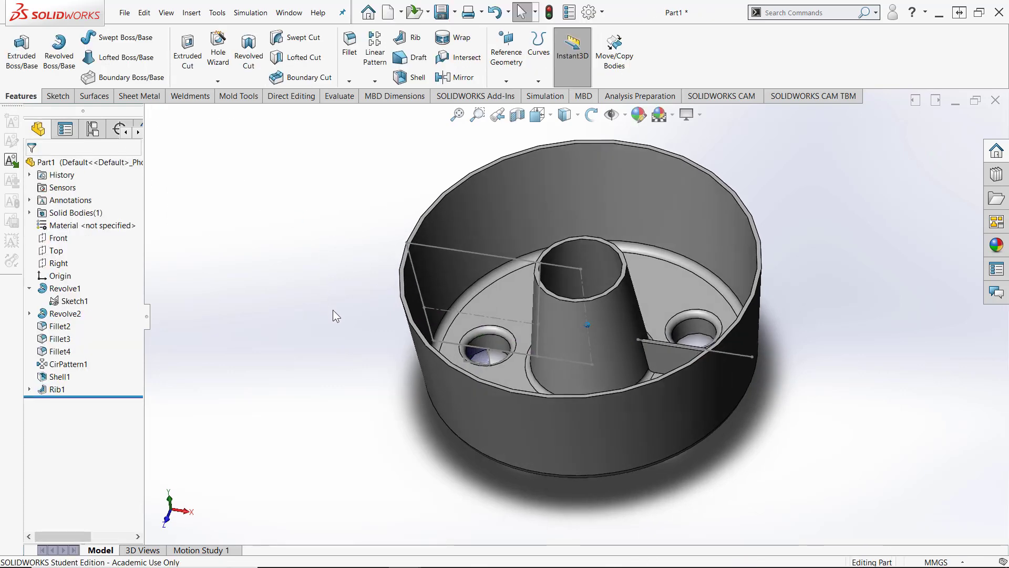
Step: Raise the document's shaded and draft quality image resolution close to the high end, to a deviation of about 0.131 mm
{"action": "middle_click_drag", "start_coordinate": [333, 311], "coordinate": [266, 335]}
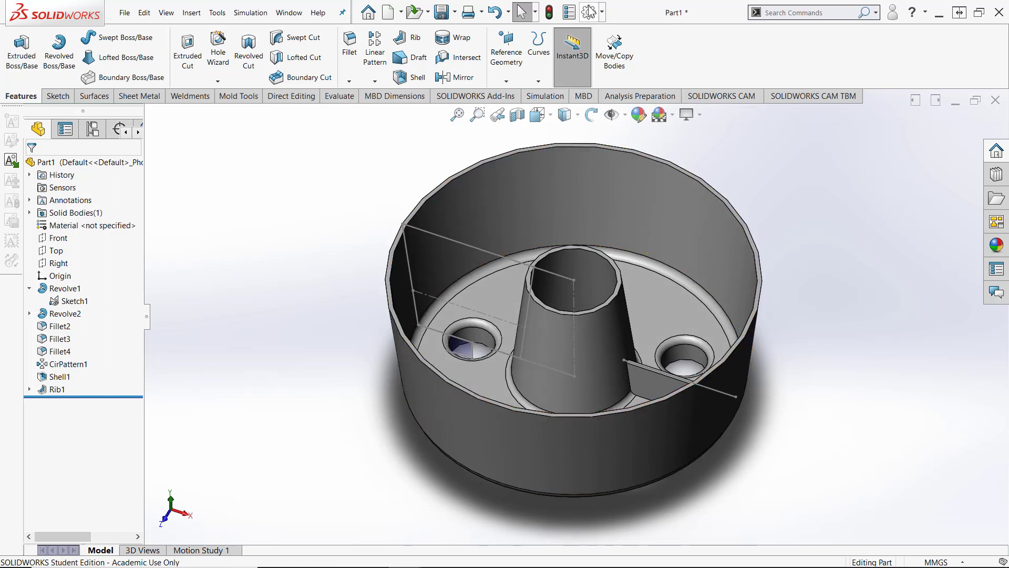
{"action": "left_click", "coordinate": [590, 12]}
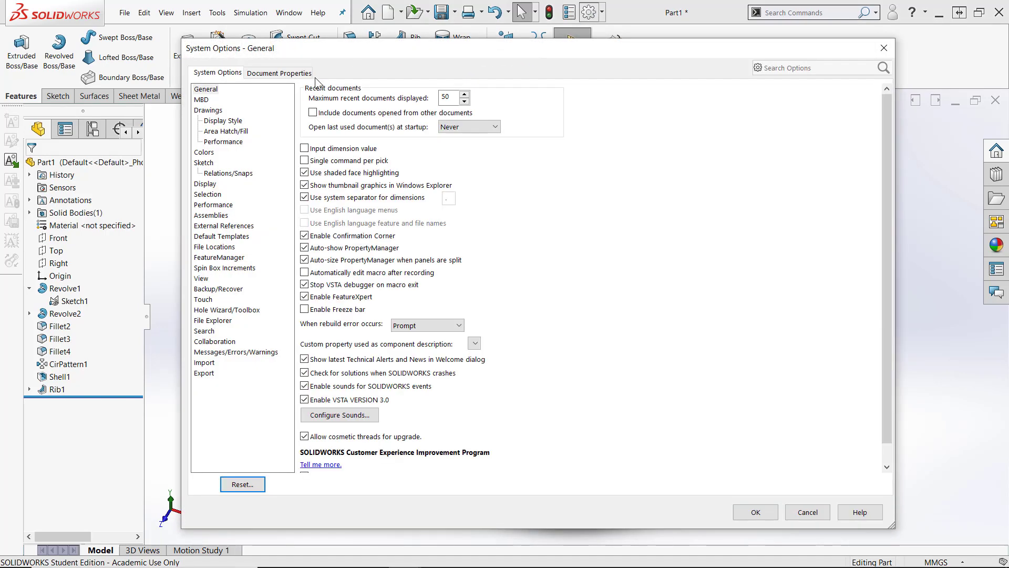
{"action": "left_click", "coordinate": [284, 73]}
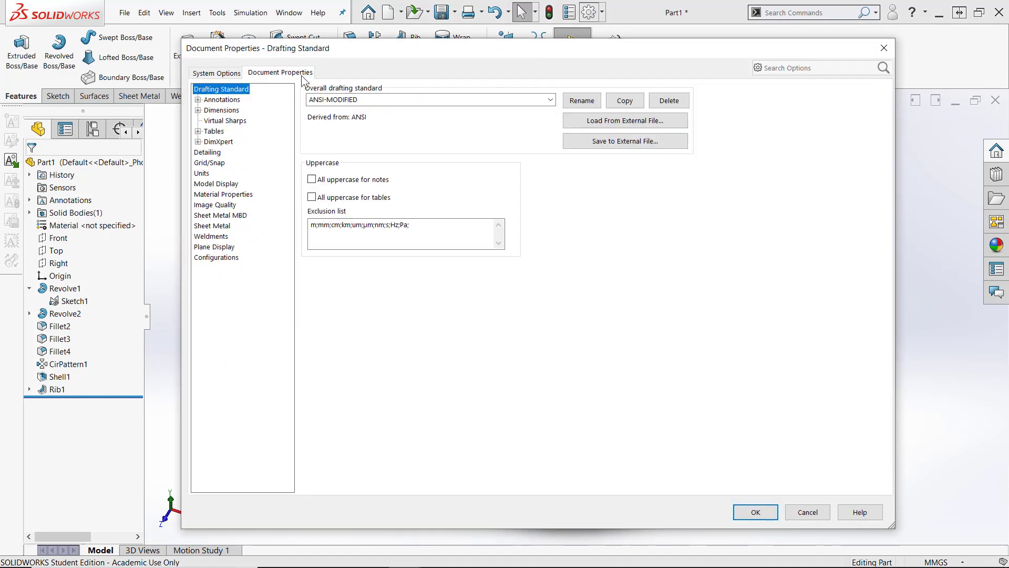
{"action": "left_click", "coordinate": [209, 184]}
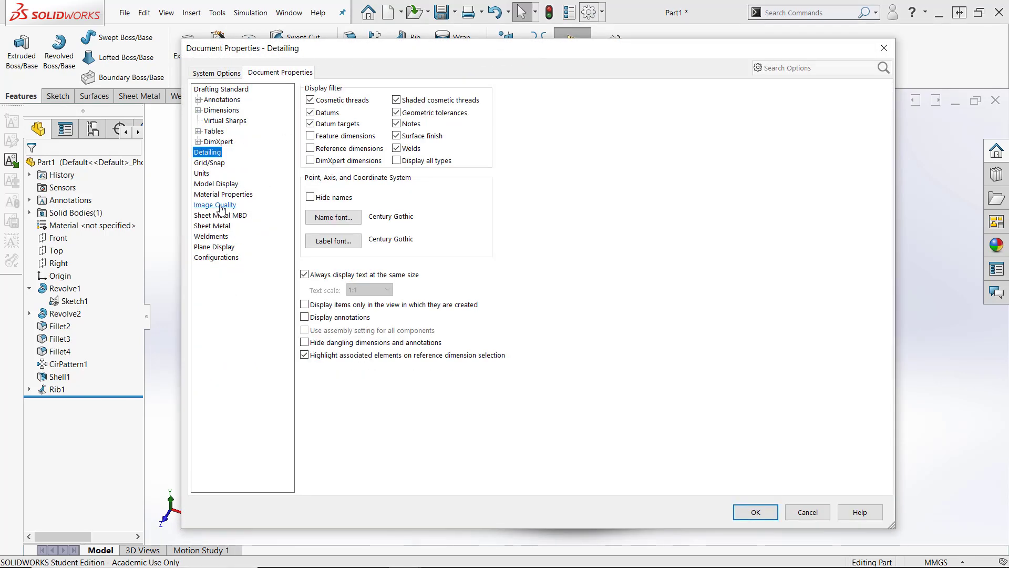
{"action": "left_click", "coordinate": [220, 205]}
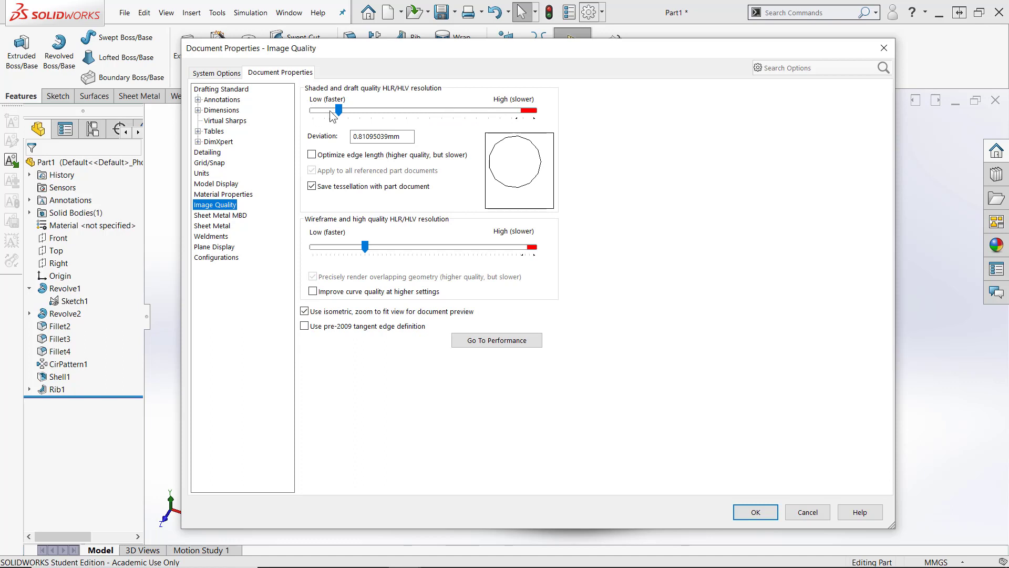
{"action": "left_click_drag", "start_coordinate": [348, 110], "coordinate": [514, 111]}
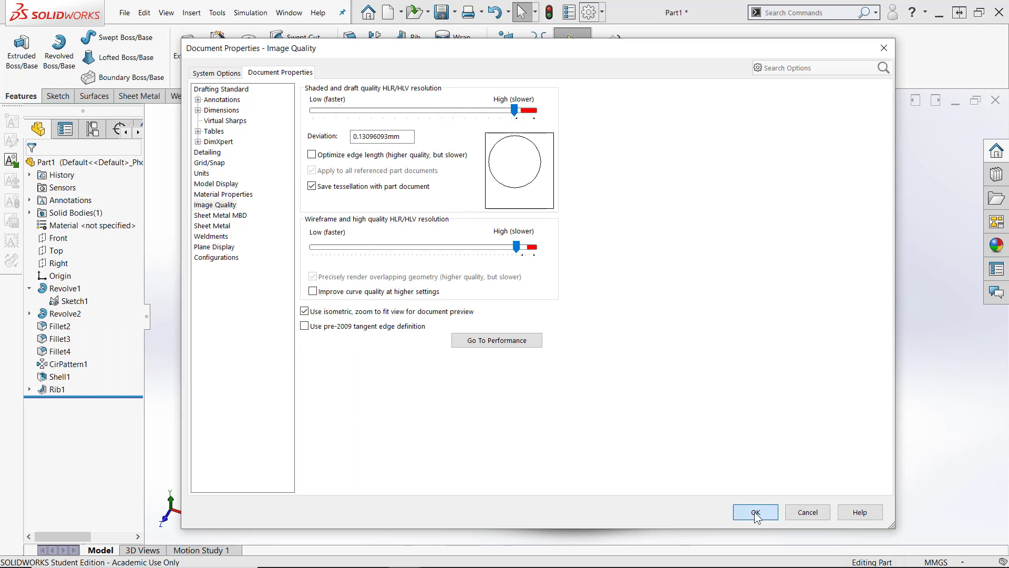
{"action": "left_click", "coordinate": [756, 513]}
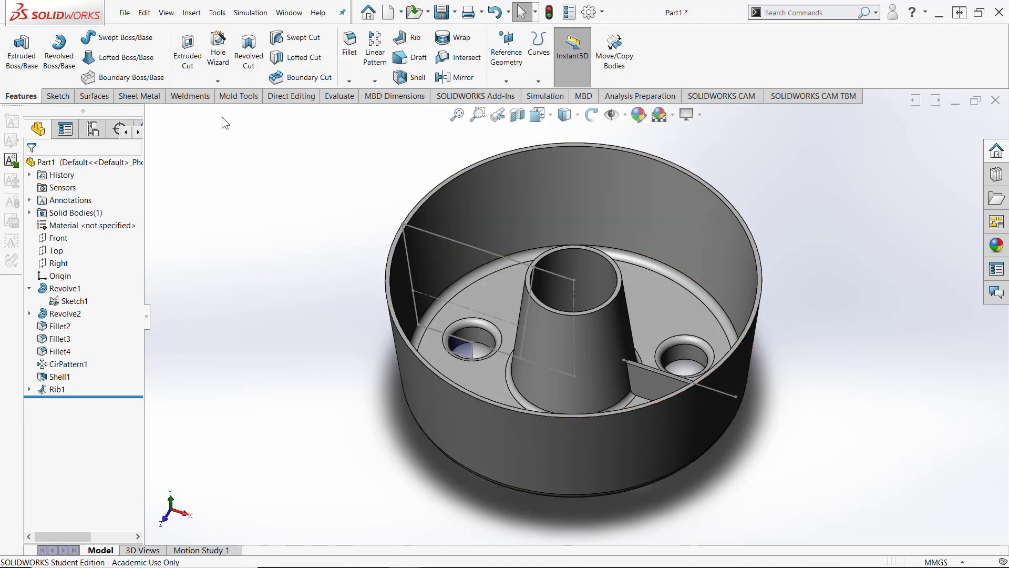
Step: Circular-pattern the rib around the profile sketch's central axis line with 5 equally spaced instances over 360°, and hide that sketch
{"action": "left_click", "coordinate": [378, 80]}
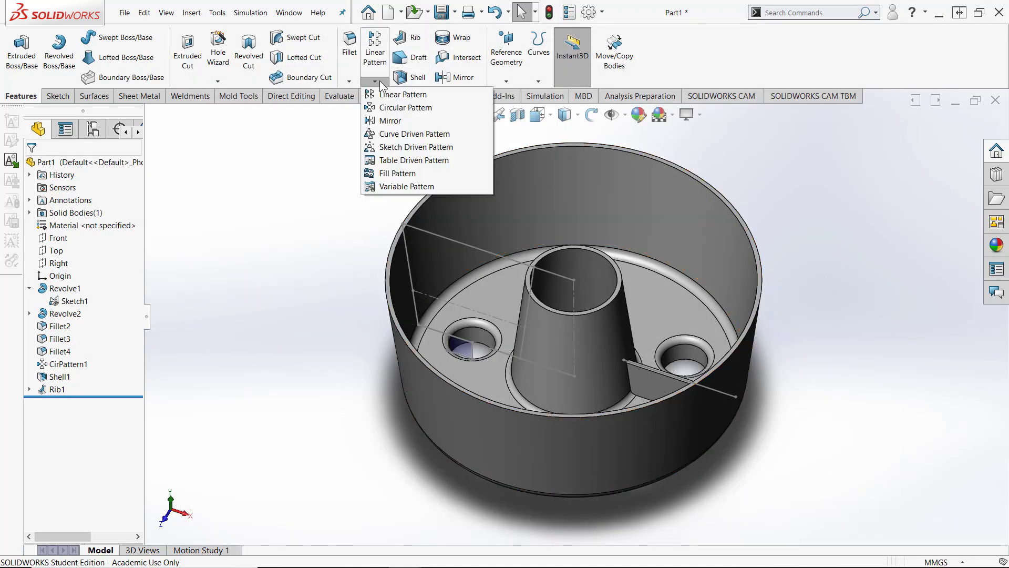
{"action": "left_click", "coordinate": [378, 108]}
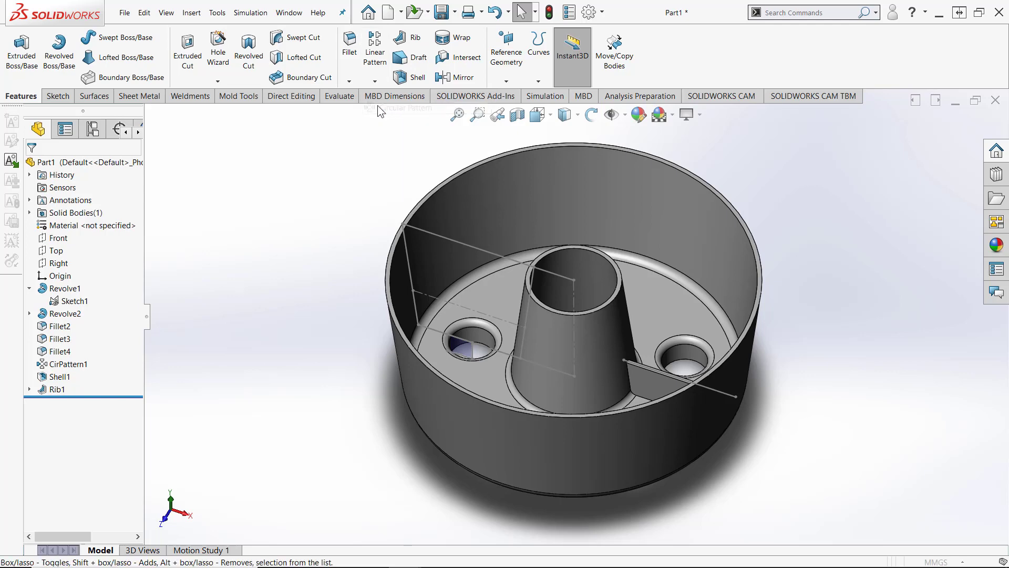
{"action": "left_click", "coordinate": [662, 383]}
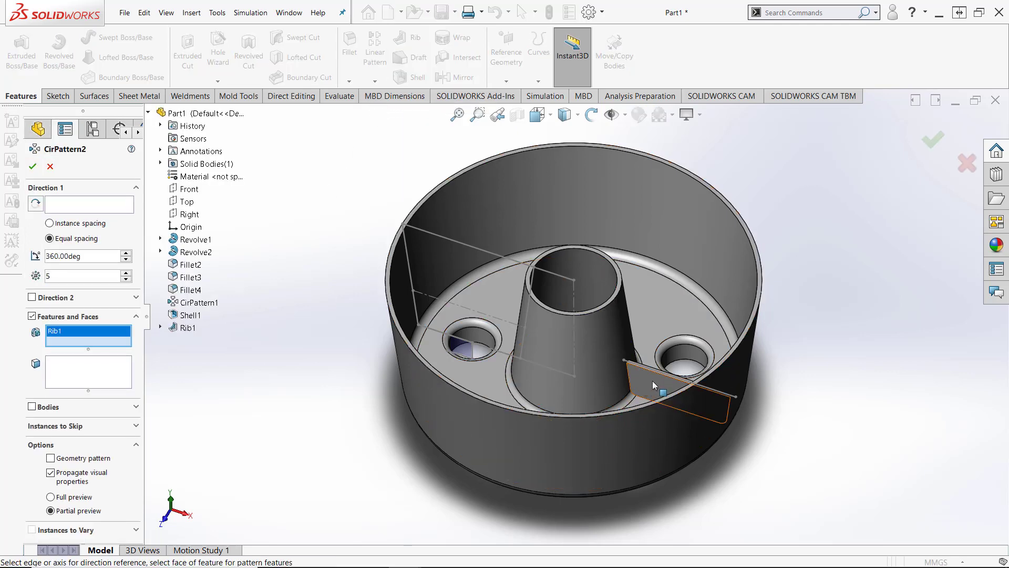
{"action": "left_click", "coordinate": [78, 206]}
{"action": "left_click", "coordinate": [573, 311]}
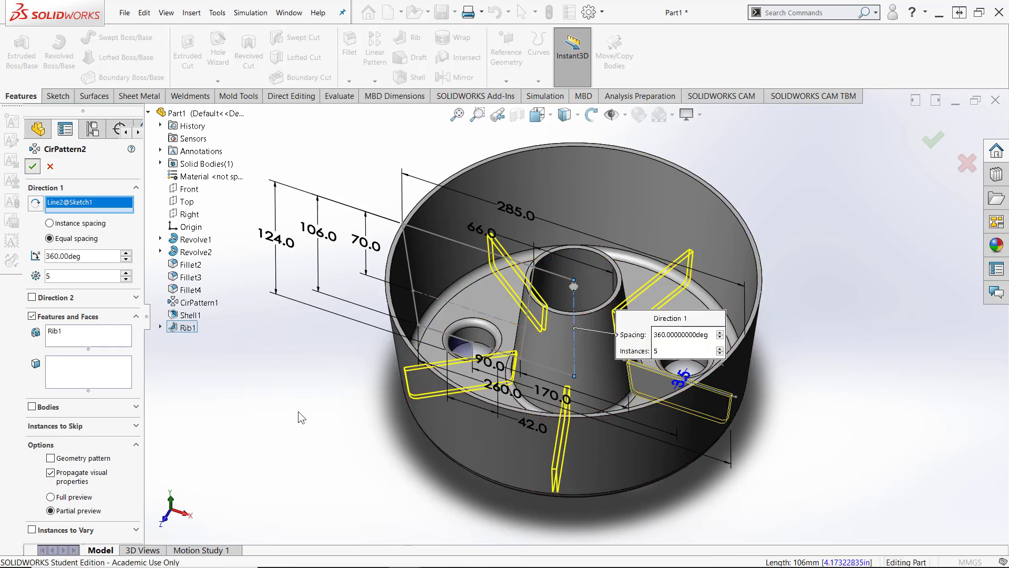
{"action": "key", "text": "Return"}
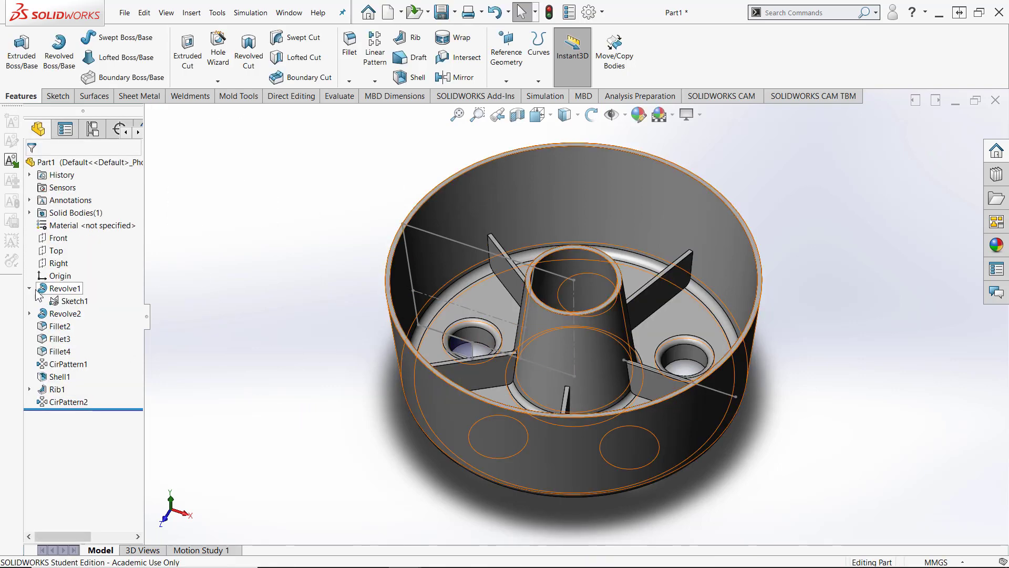
{"action": "right_click", "coordinate": [75, 300]}
{"action": "left_click", "coordinate": [86, 282]}
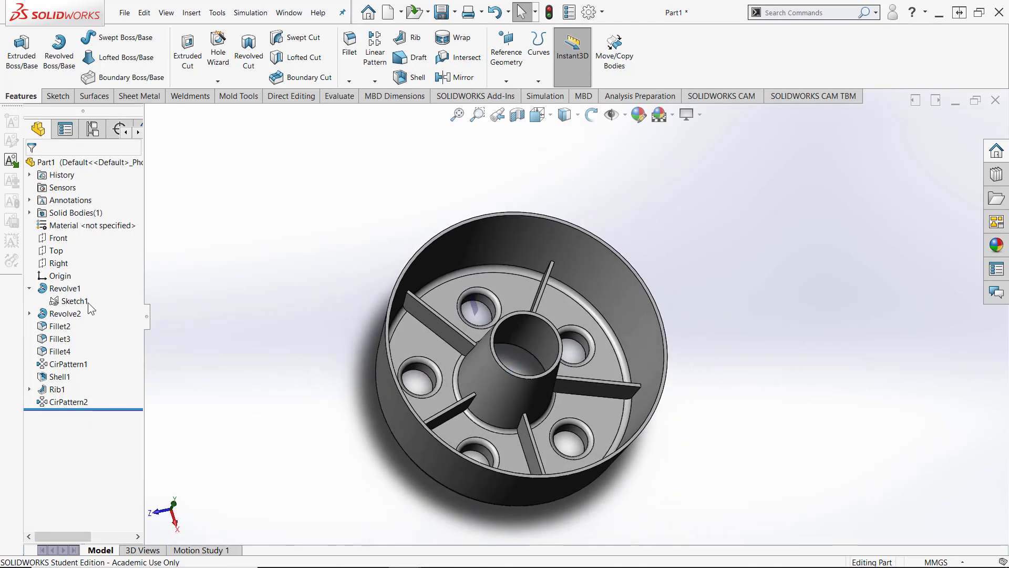
Step: Change the 66 mm diameter at the central hub's upper end to 70 mm in the revolved body's sketch
{"action": "right_click", "coordinate": [88, 303]}
{"action": "left_click", "coordinate": [121, 273]}
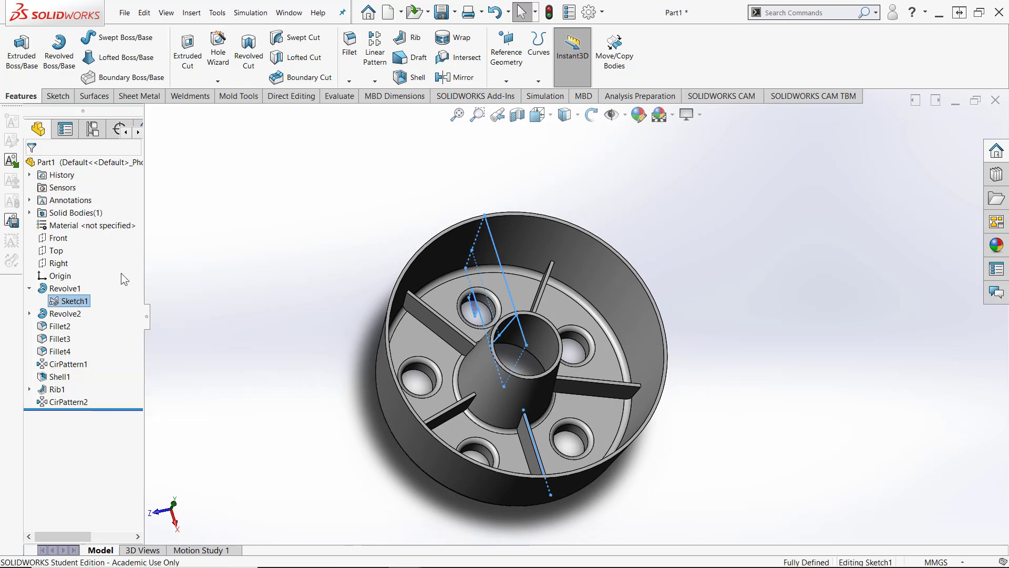
{"action": "key", "text": "ctrl+8"}
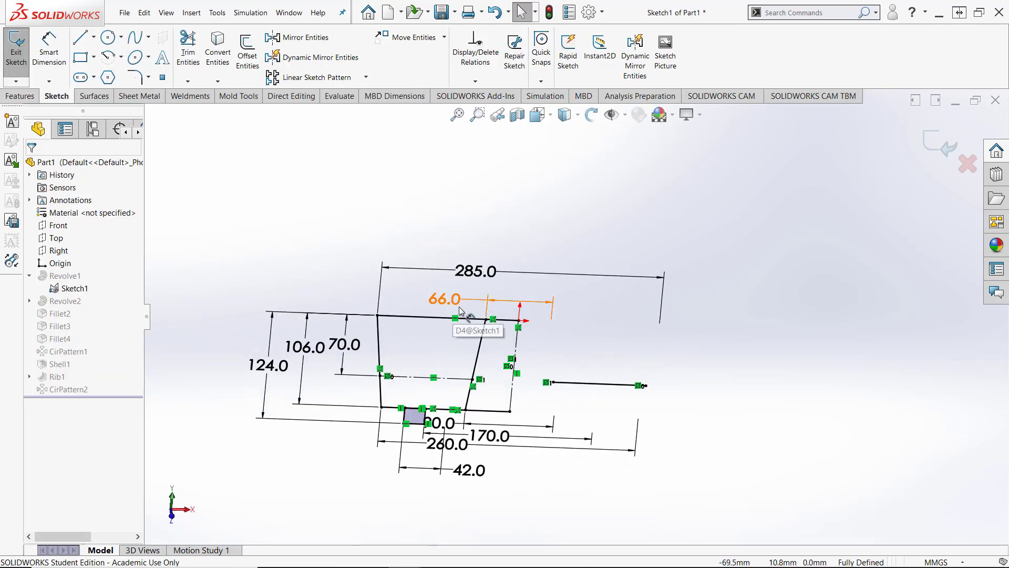
{"action": "double_click", "coordinate": [455, 302]}
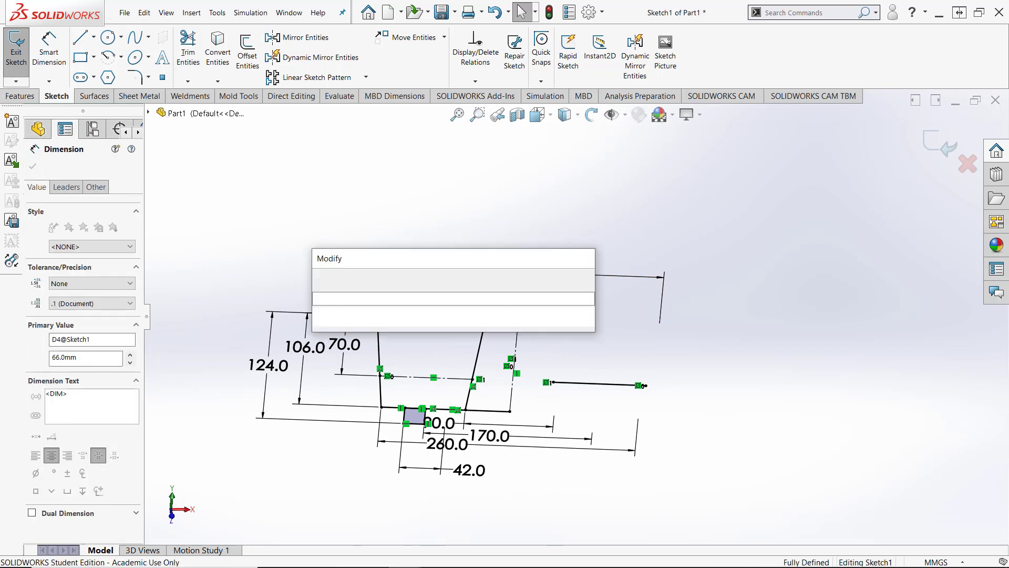
{"action": "type", "text": "70"}
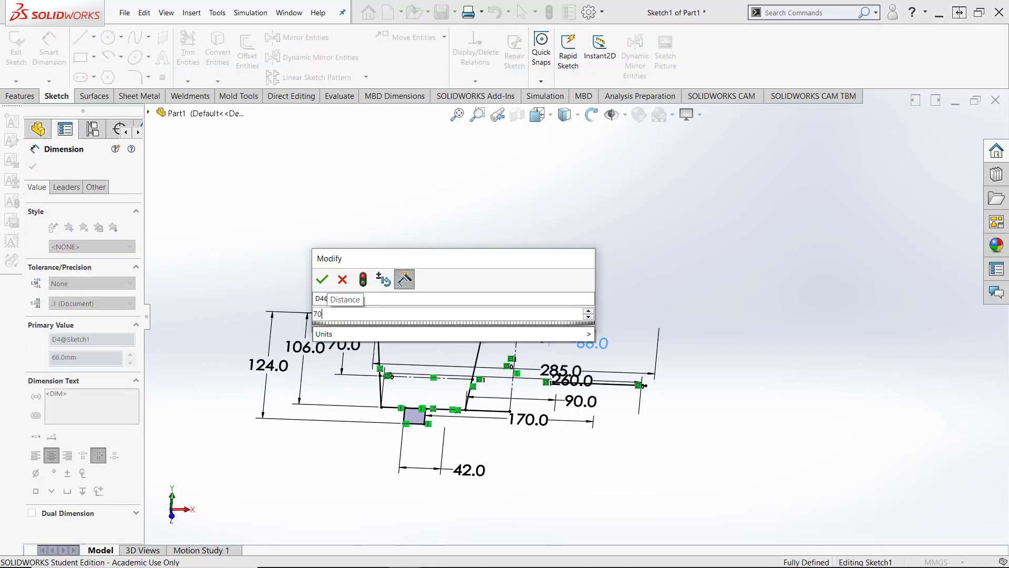
{"action": "key", "text": "Return"}
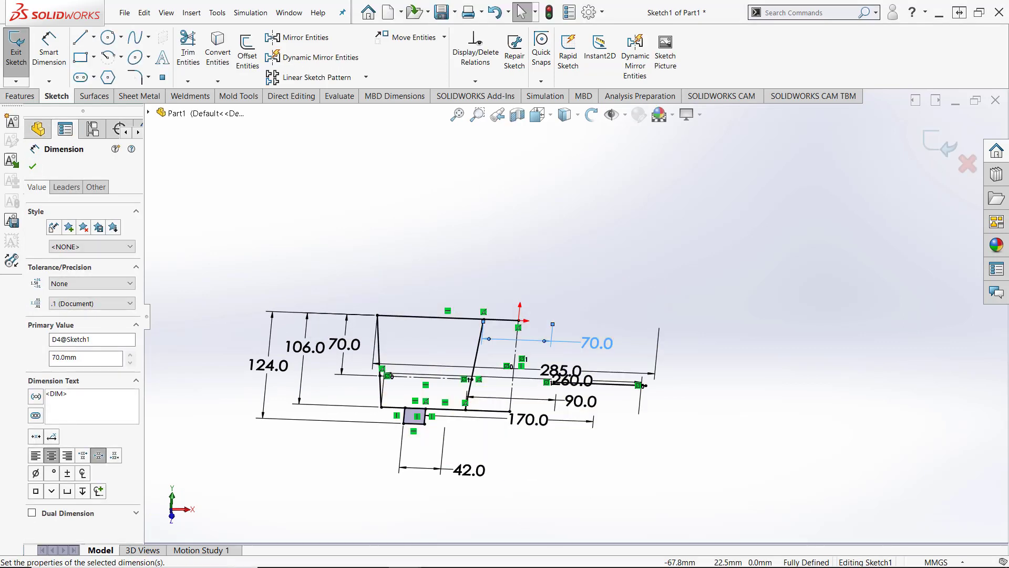
{"action": "left_click", "coordinate": [933, 154]}
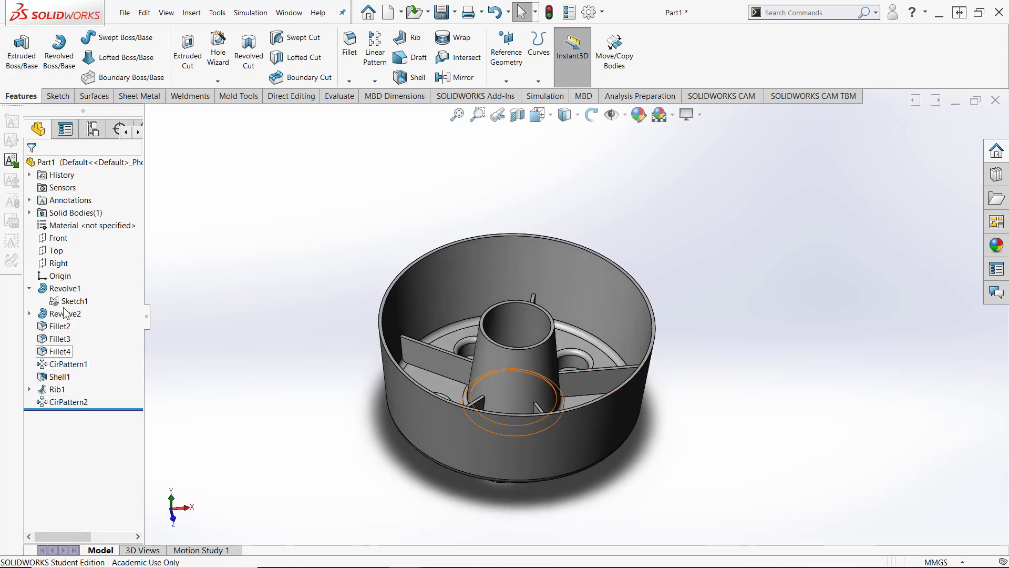
Step: Set the vertical 70 mm dimension below the rim in the revolved body's sketch to 35 mm and rebuild the part
{"action": "right_click", "coordinate": [63, 289]}
{"action": "key", "text": "Escape"}
{"action": "left_click", "coordinate": [65, 301]}
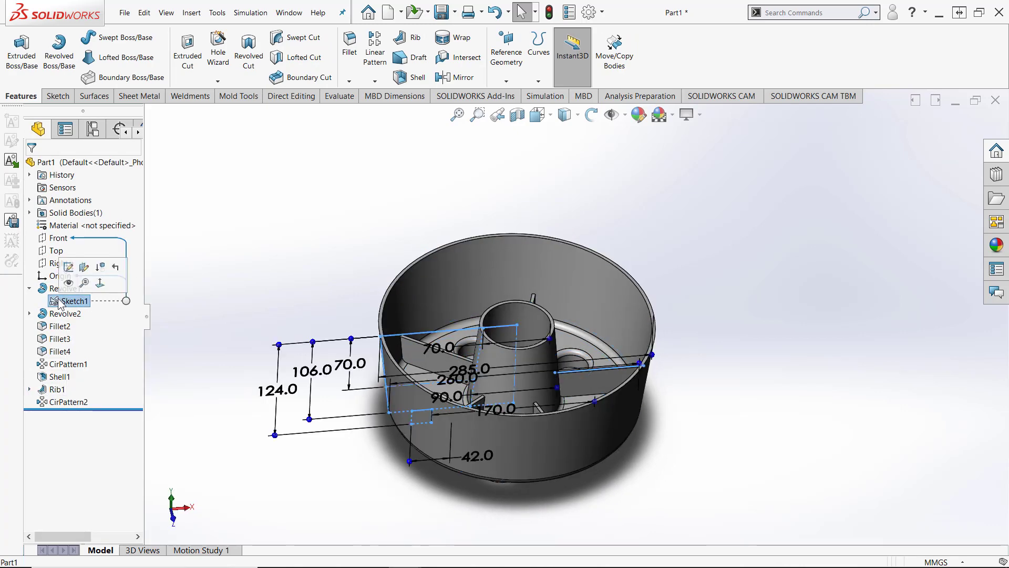
{"action": "mouse_move", "coordinate": [404, 452]}
{"action": "middle_mouse_down"}
{"action": "mouse_move", "coordinate": [410, 435]}
{"action": "mouse_move", "coordinate": [342, 402]}
{"action": "mouse_move", "coordinate": [345, 374]}
{"action": "middle_mouse_up"}
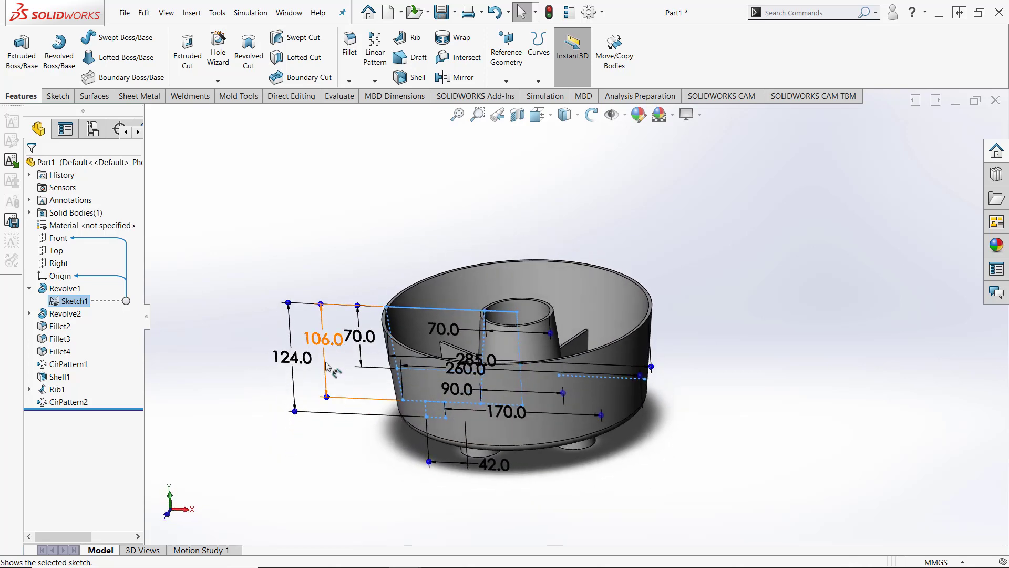
{"action": "left_click", "coordinate": [359, 337]}
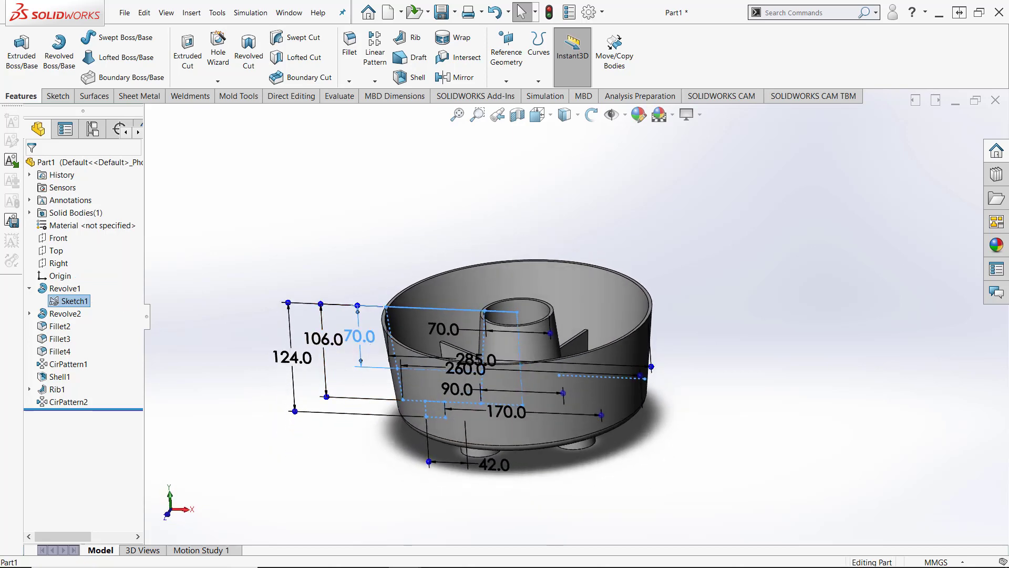
{"action": "double_click", "coordinate": [359, 337]}
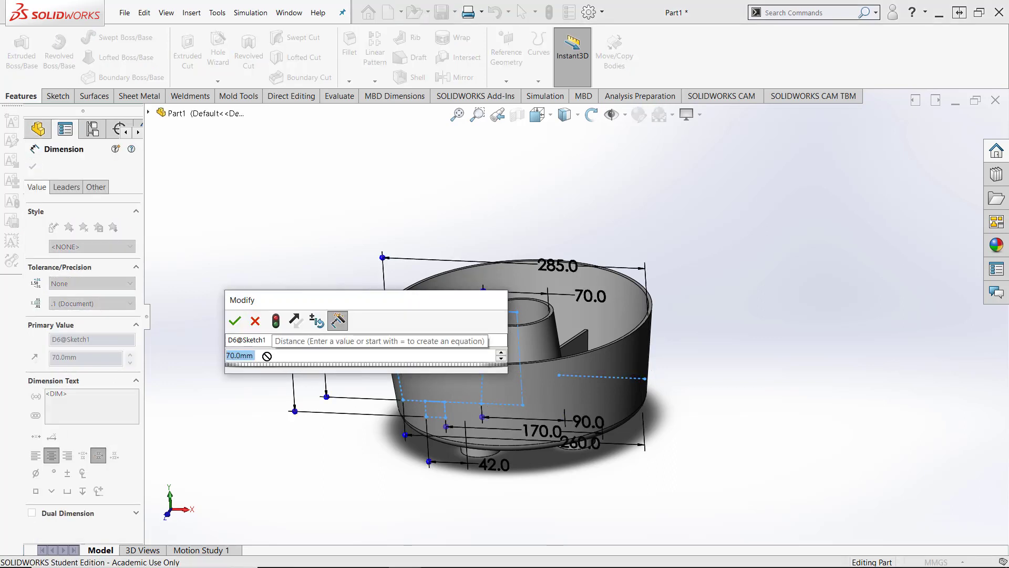
{"action": "type", "text": "35"}
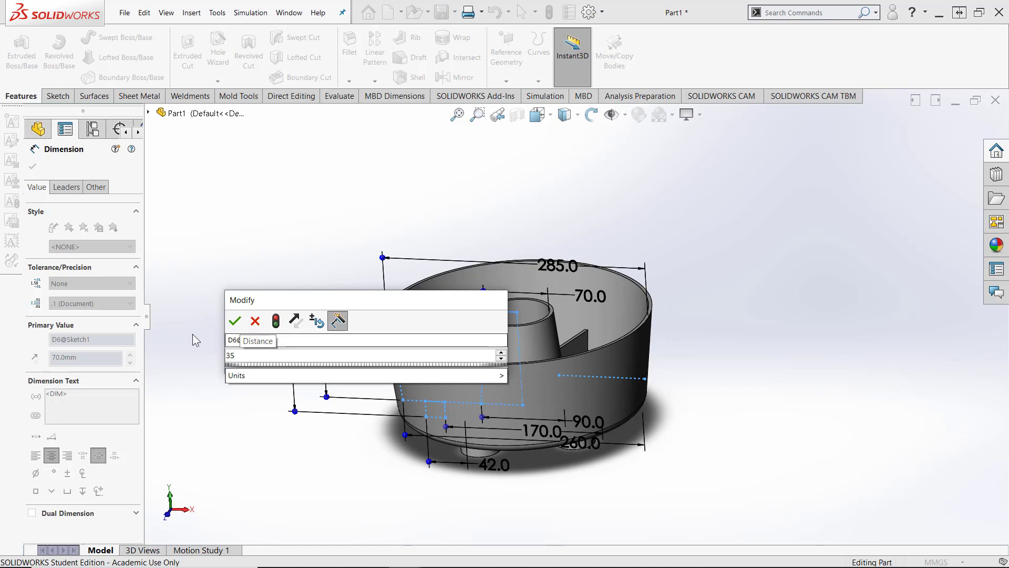
{"action": "left_click", "coordinate": [235, 320]}
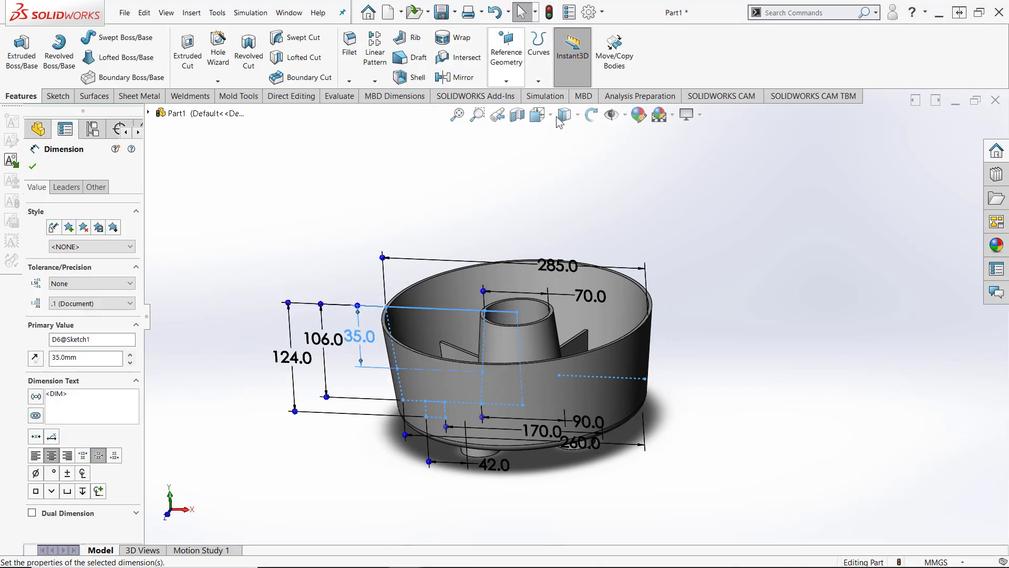
{"action": "left_click", "coordinate": [550, 12]}
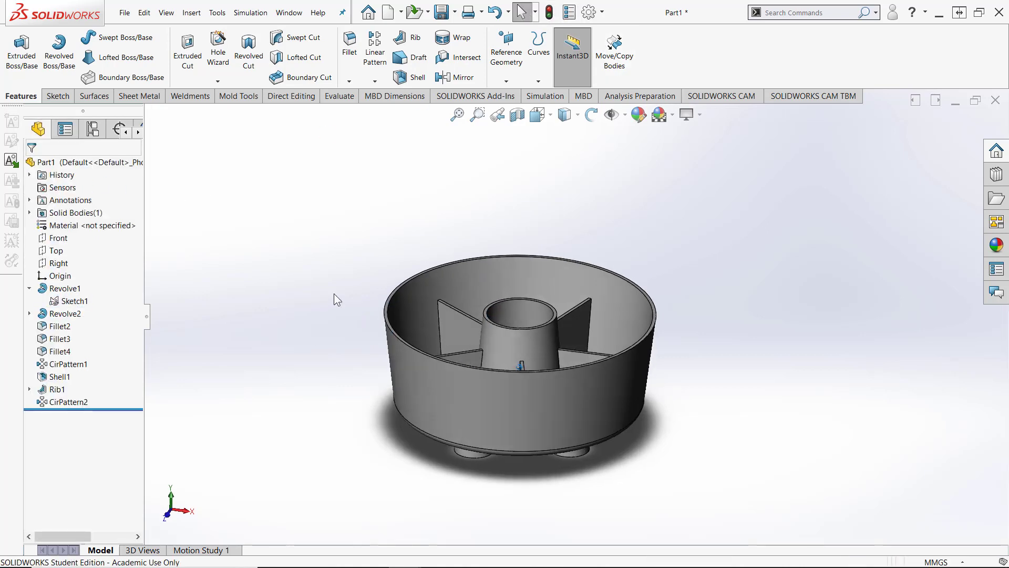
{"action": "middle_click_drag", "start_coordinate": [333, 295], "coordinate": [251, 371]}
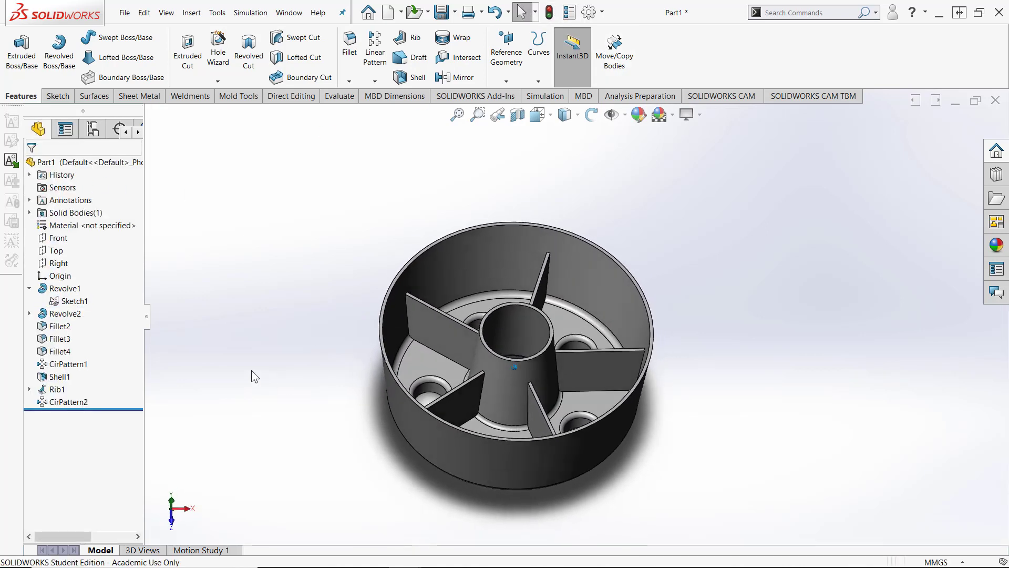
Step: Apply a pure blue colour from the standard swatches to the whole part as its appearance
{"action": "right_click", "coordinate": [63, 167]}
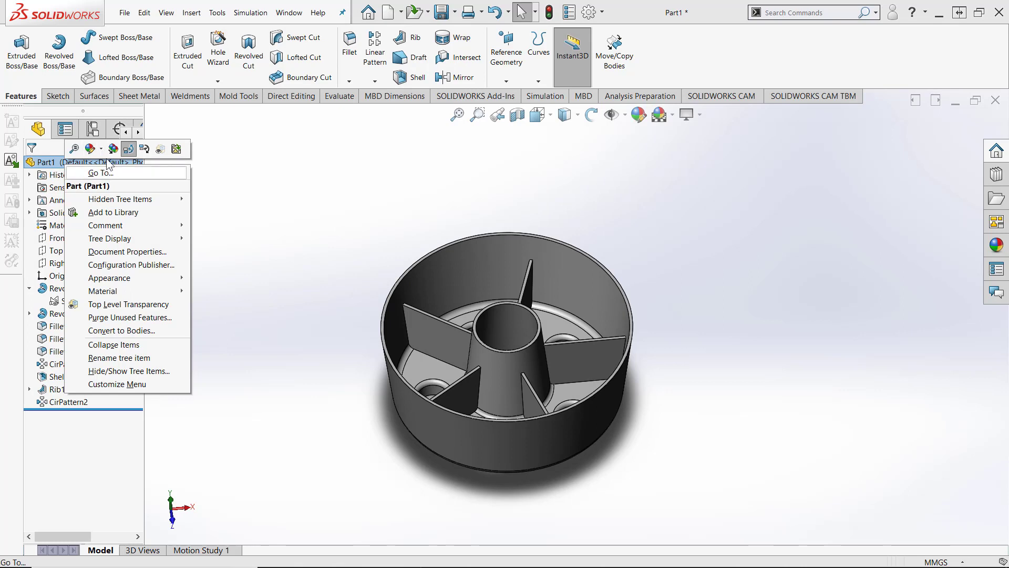
{"action": "left_click", "coordinate": [100, 177]}
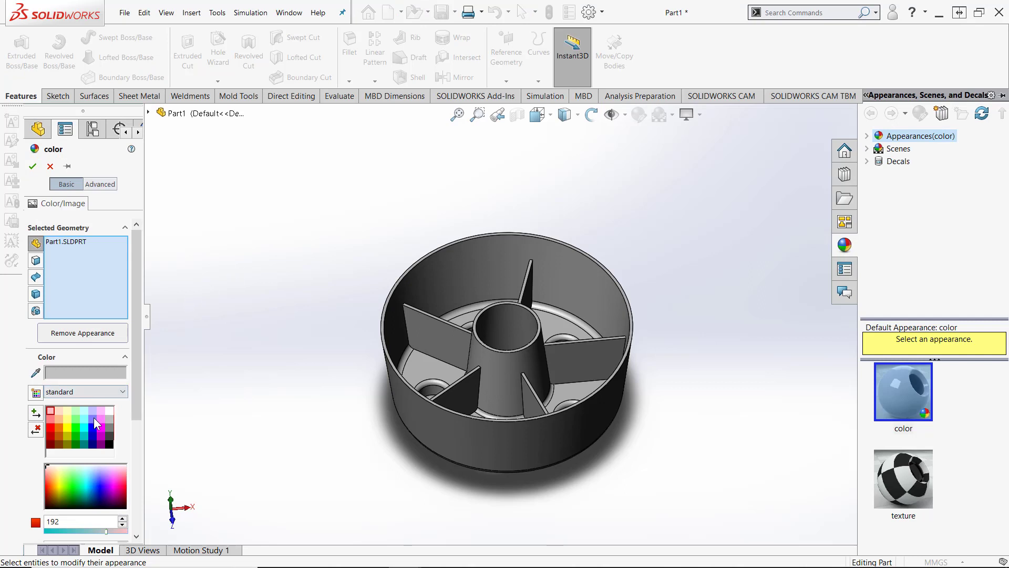
{"action": "left_click", "coordinate": [93, 427]}
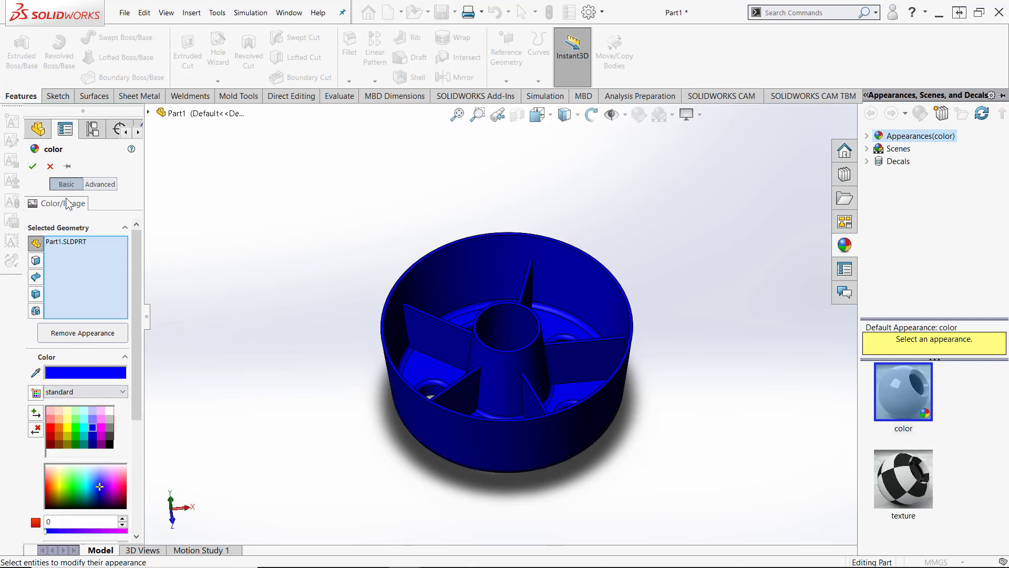
{"action": "left_click", "coordinate": [34, 168]}
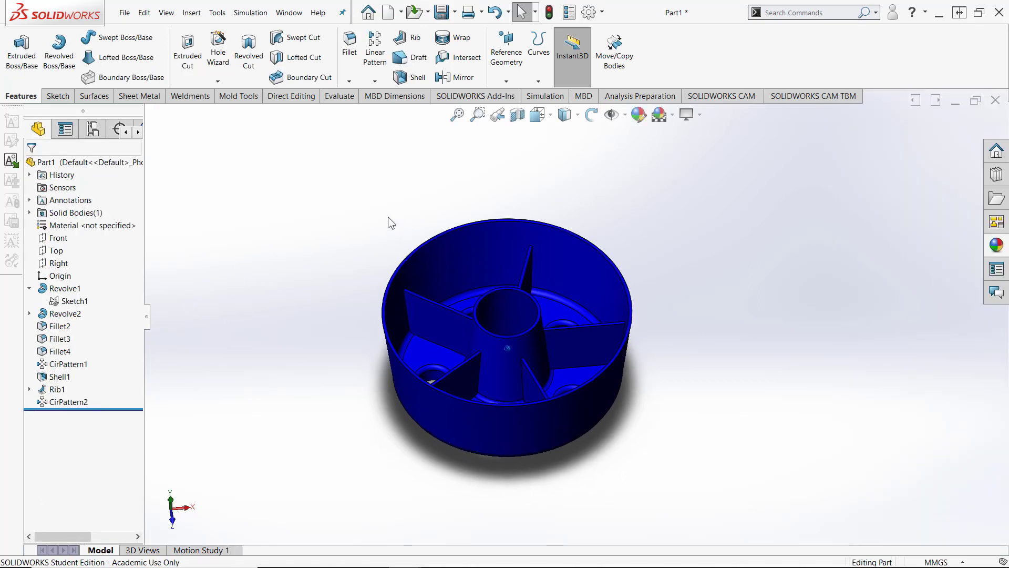